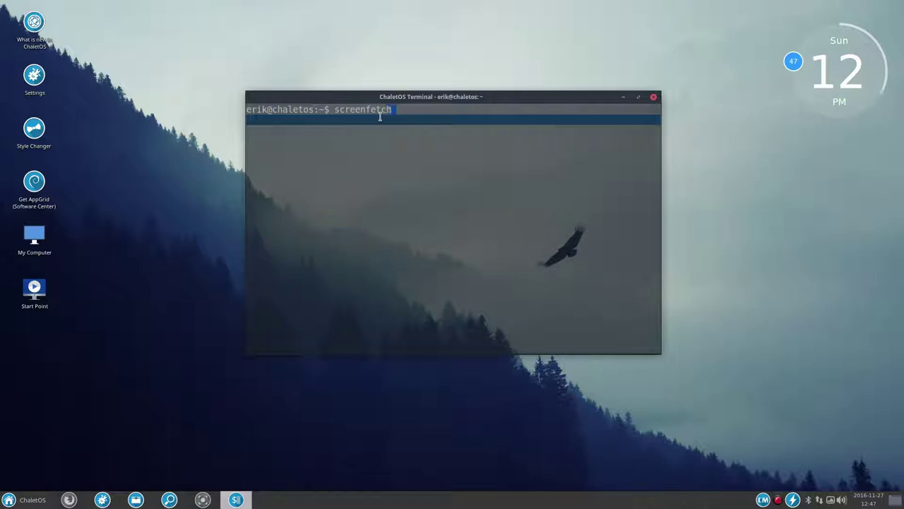
# Step: Run screenfetch in the terminal, examine the operating system, desktop and theme details, and close the terminal
pyautogui.press('Return')
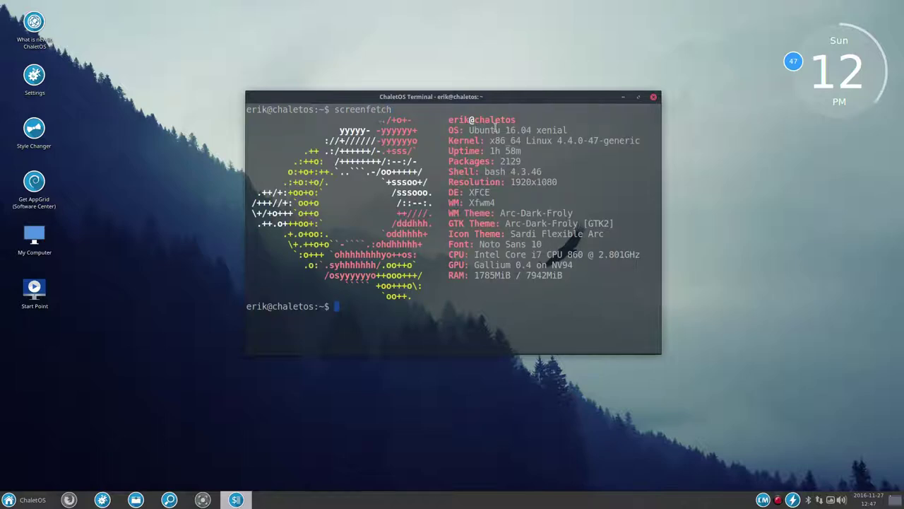
pyautogui.moveTo(470, 133); pyautogui.dragTo(580, 139)
pyautogui.moveTo(469, 192); pyautogui.dragTo(573, 214)
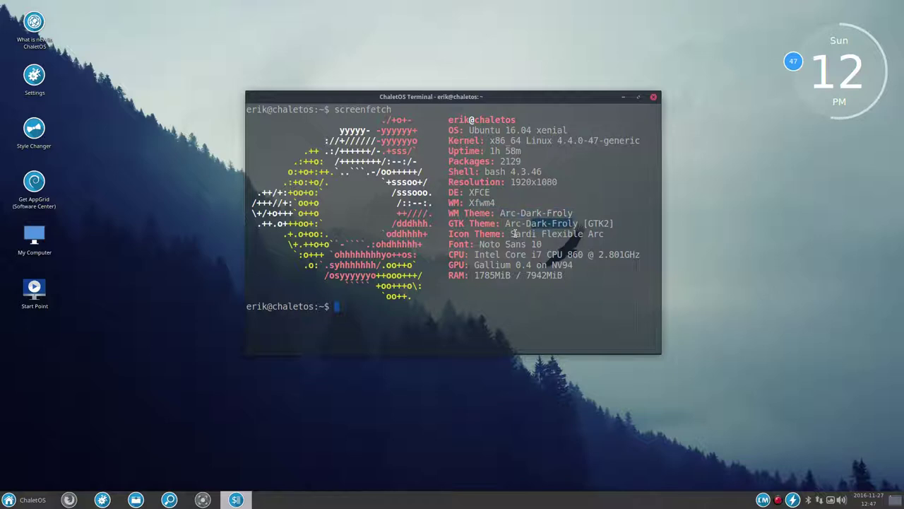
pyautogui.moveTo(514, 233); pyautogui.dragTo(636, 238)
pyautogui.click(576, 265)
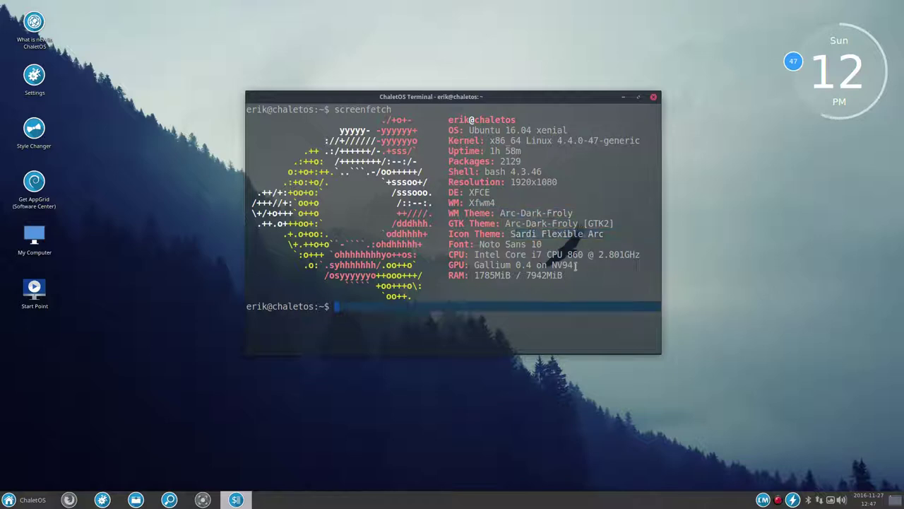
pyautogui.click(652, 98)
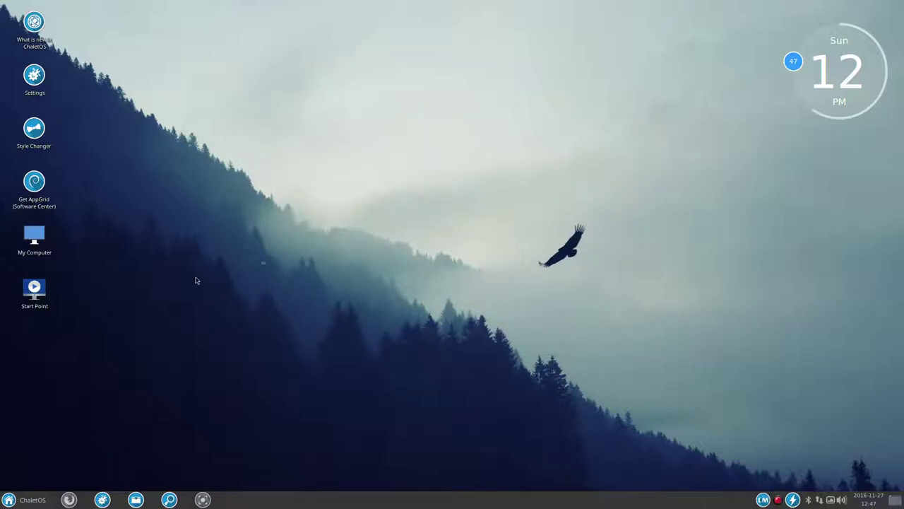
# Step: Open the ChaletOS applications menu and reduce its height to fit the category list
pyautogui.click(7, 502)
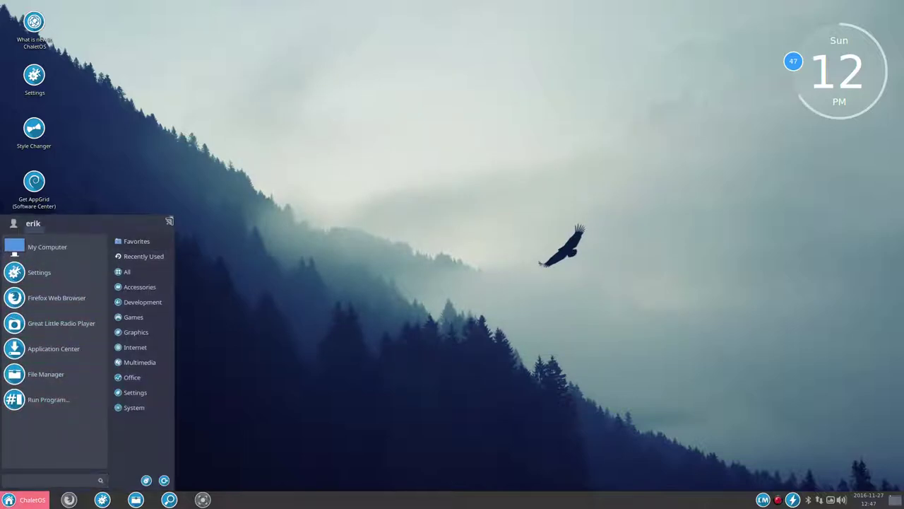
pyautogui.moveTo(173, 223); pyautogui.dragTo(139, 281)
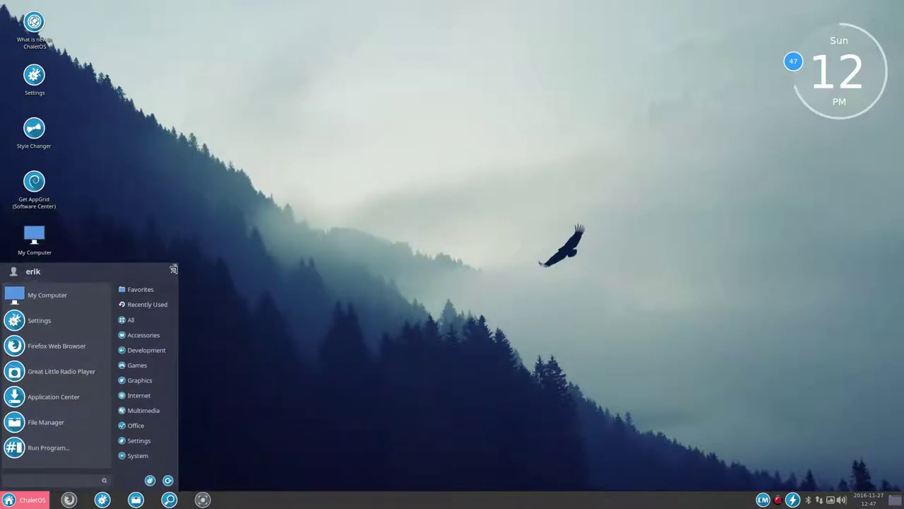
# Step: Browse the complete list of installed applications through to Xfce Panel Switch, and close the menu
pyautogui.click(133, 320)
pyautogui.scroll(-3, 53, 357)
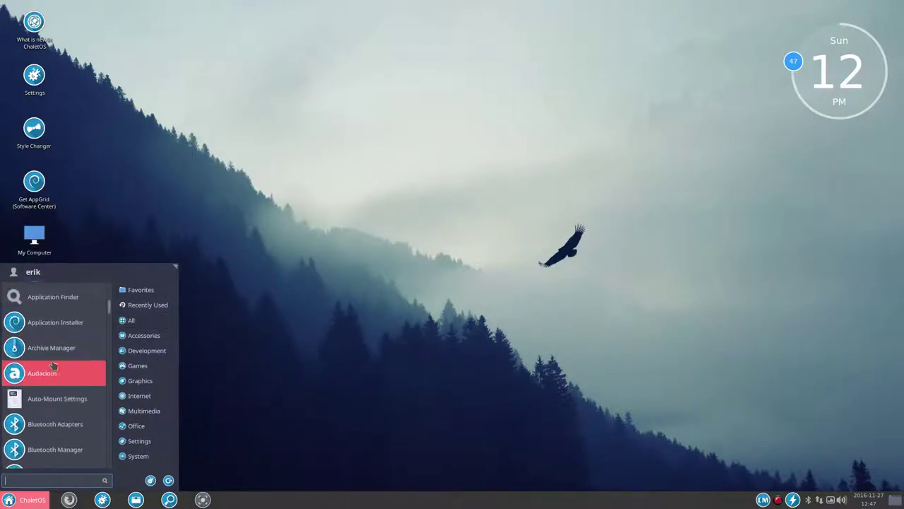
pyautogui.scroll(-10, 55, 381)
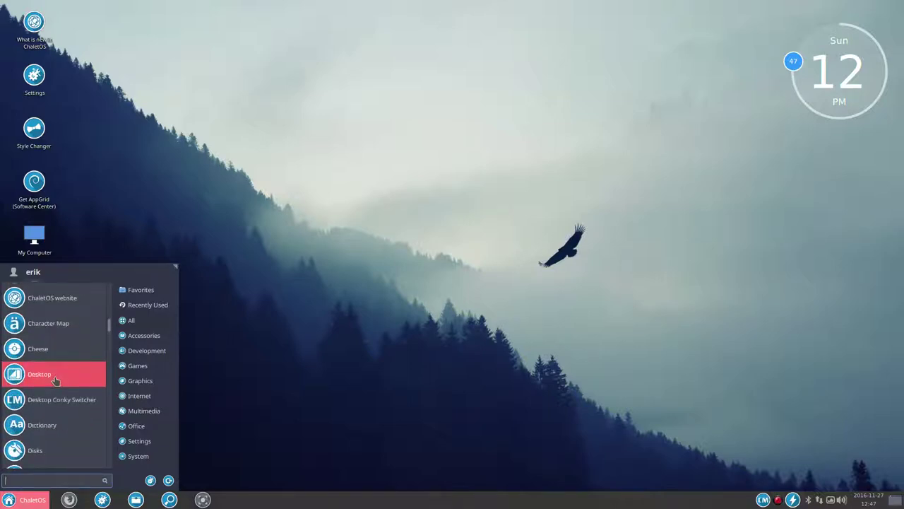
pyautogui.scroll(-8, 55, 380)
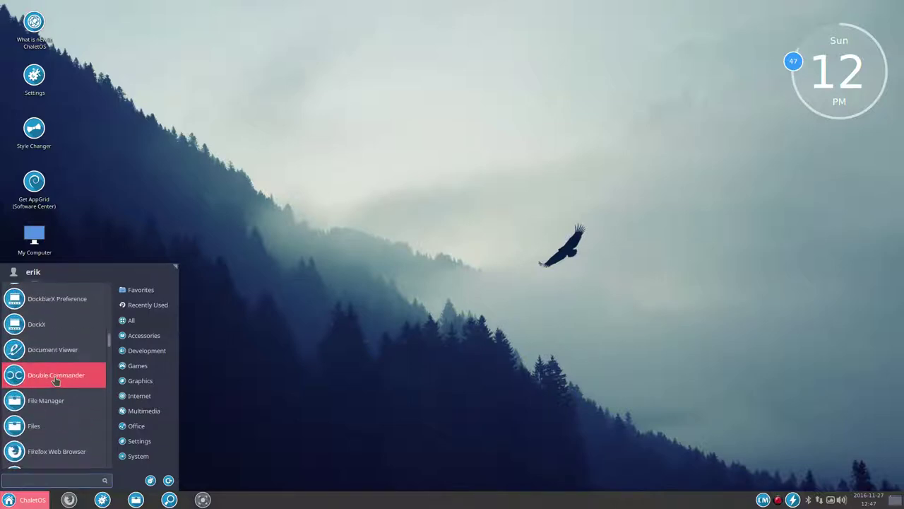
pyautogui.scroll(-7, 55, 380)
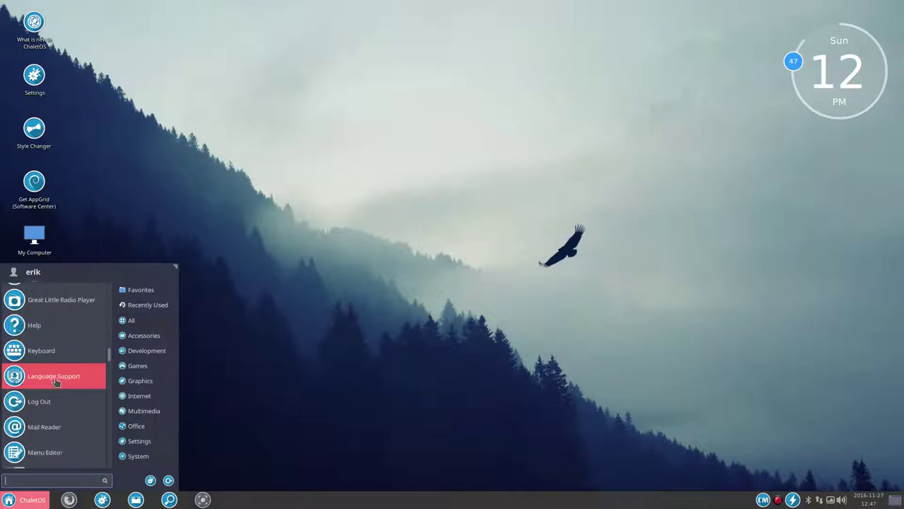
pyautogui.scroll(-5, 57, 383)
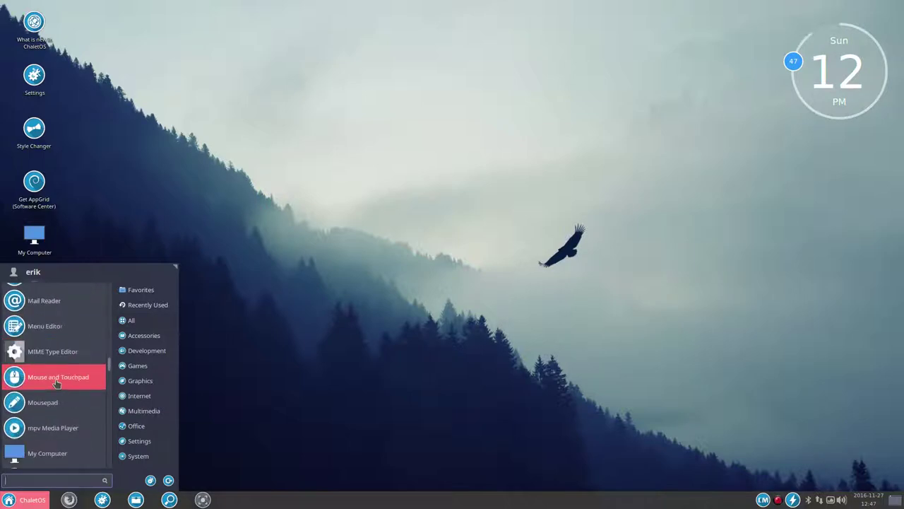
pyautogui.scroll(-2, 57, 383)
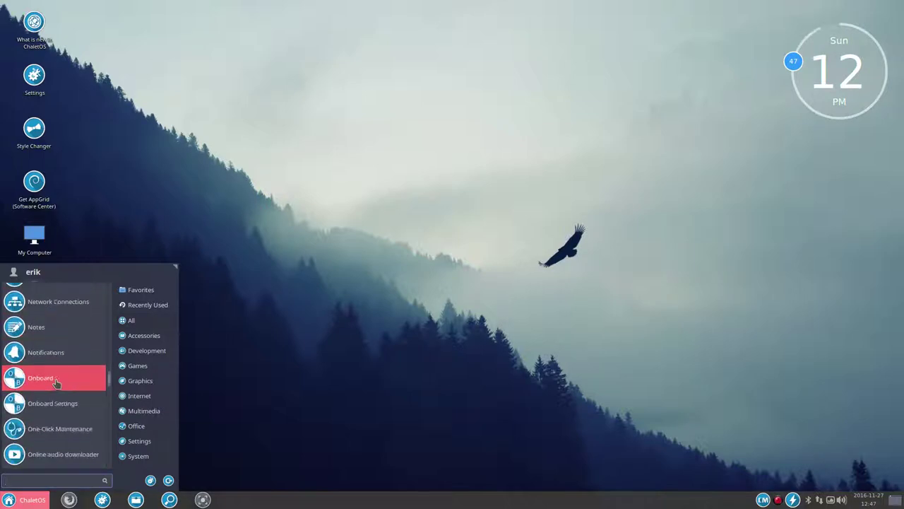
pyautogui.scroll(-5, 57, 382)
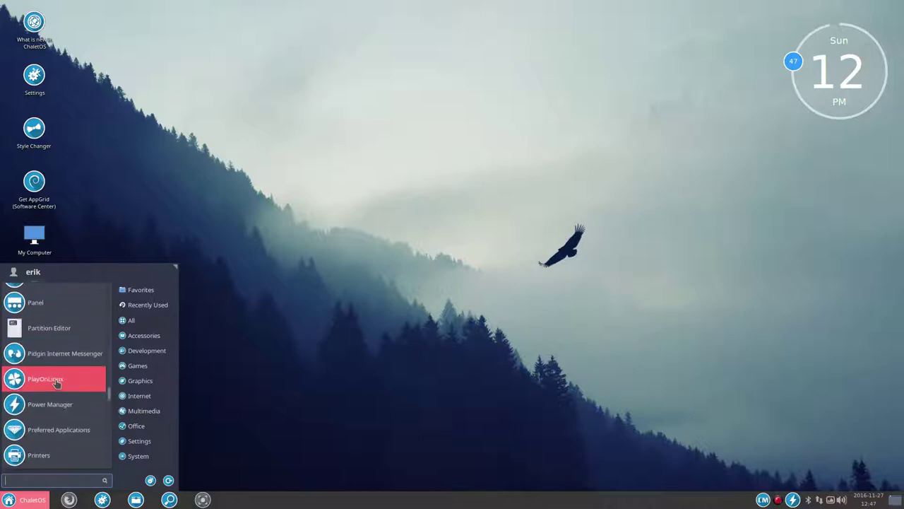
pyautogui.scroll(-7, 56, 383)
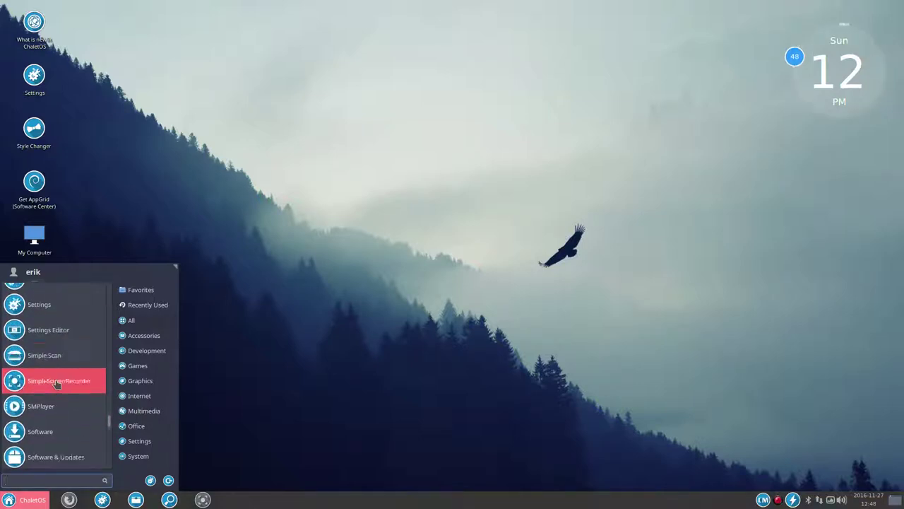
pyautogui.scroll(-1, 57, 383)
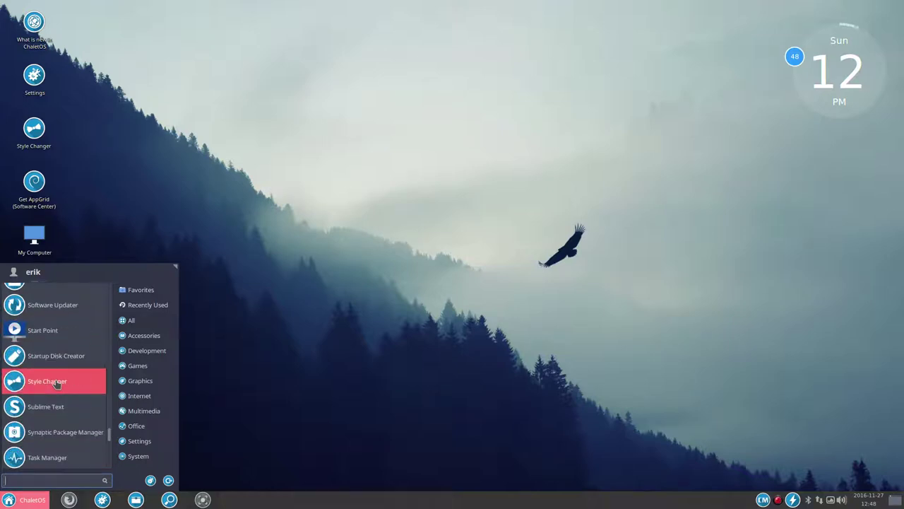
pyautogui.scroll(-7, 57, 383)
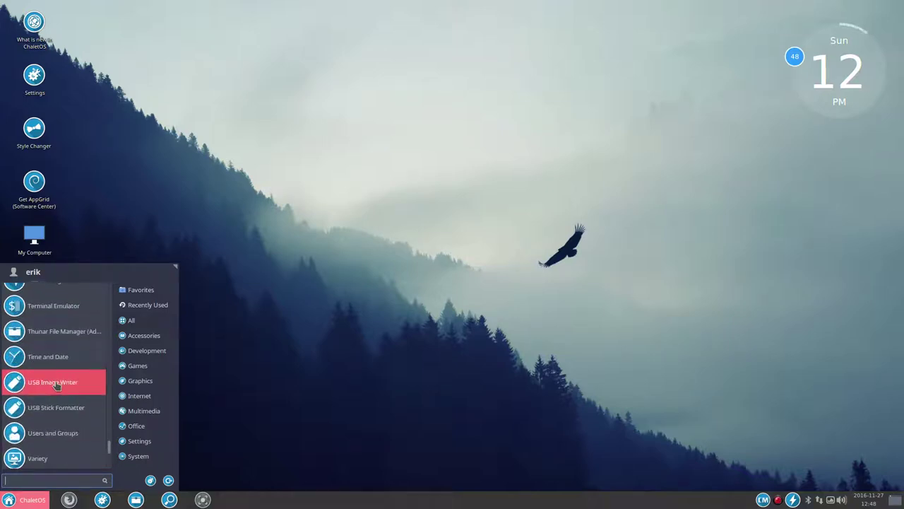
pyautogui.scroll(-7, 57, 385)
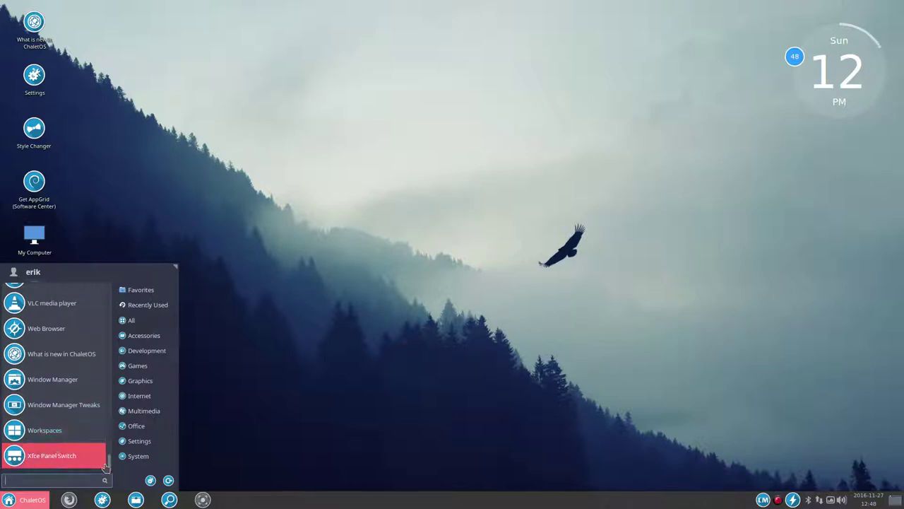
pyautogui.click(324, 457)
pyautogui.rightClick(281, 505)
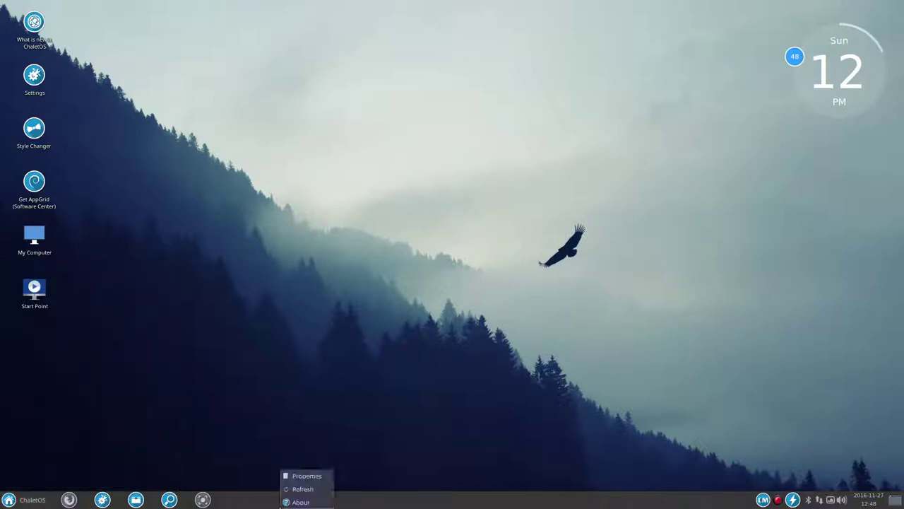
pyautogui.click(297, 490)
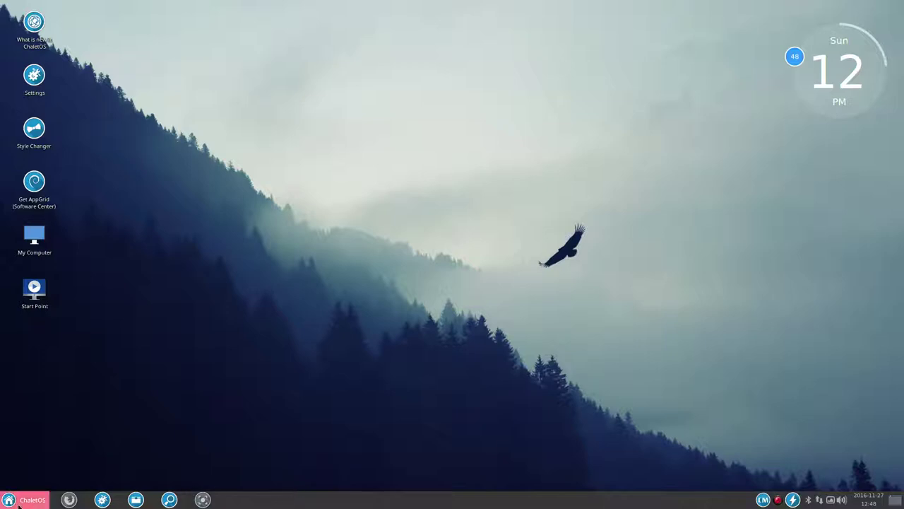
# Step: Open the system Settings and start One-Click Maintenance, authorising it with the administrator password
pyautogui.click(19, 502)
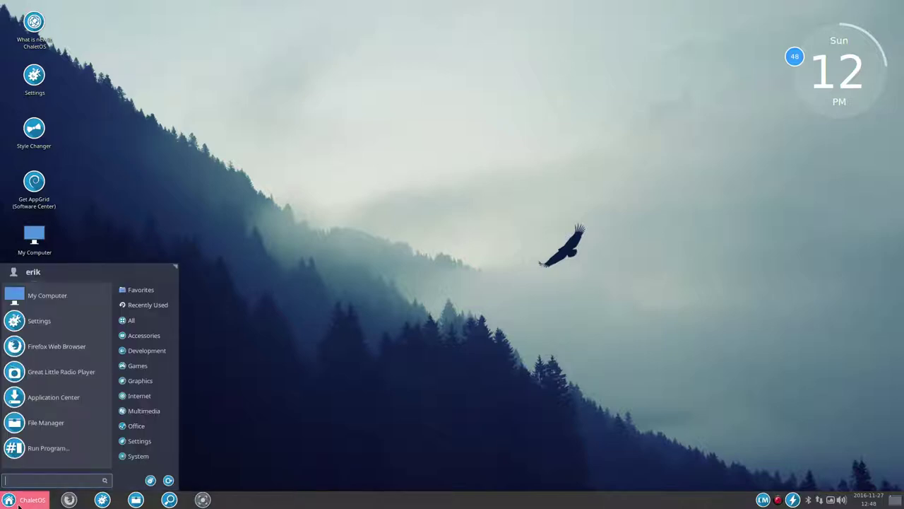
pyautogui.click(150, 480)
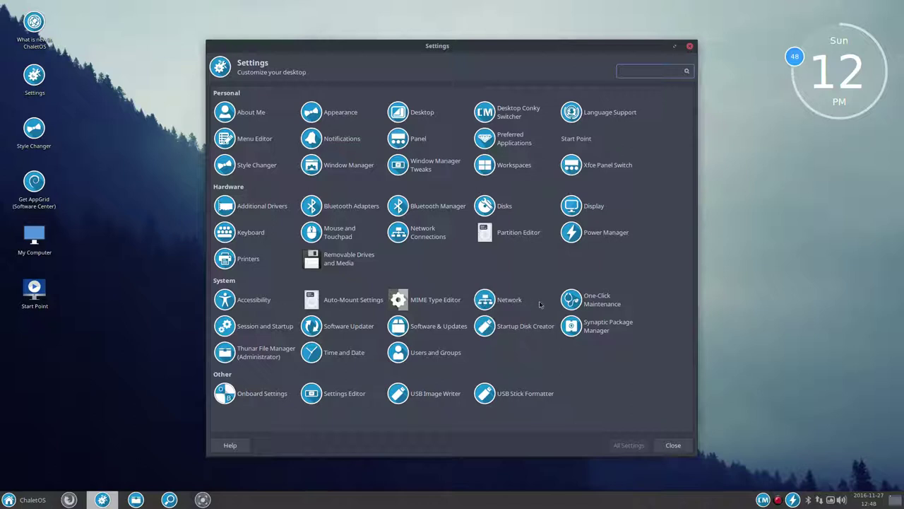
pyautogui.click(599, 298)
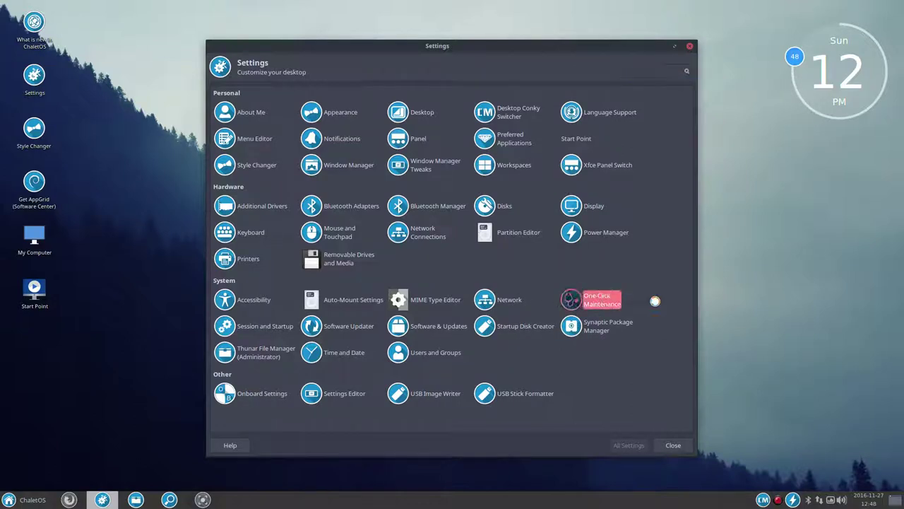
pyautogui.click(775, 285)
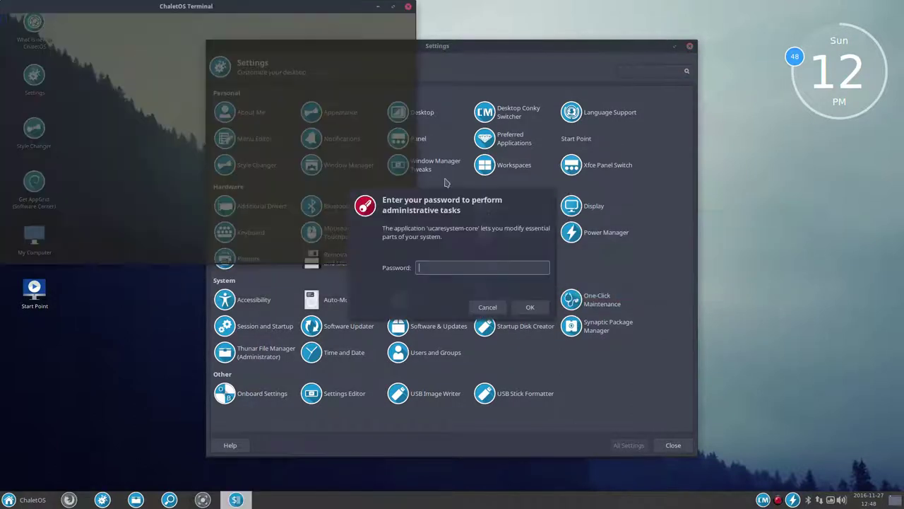
pyautogui.write('*')
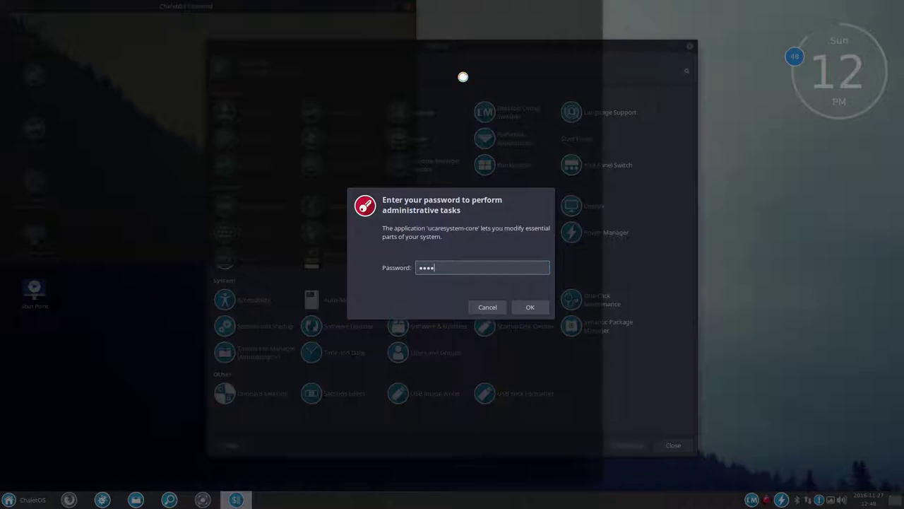
pyautogui.press('Return')
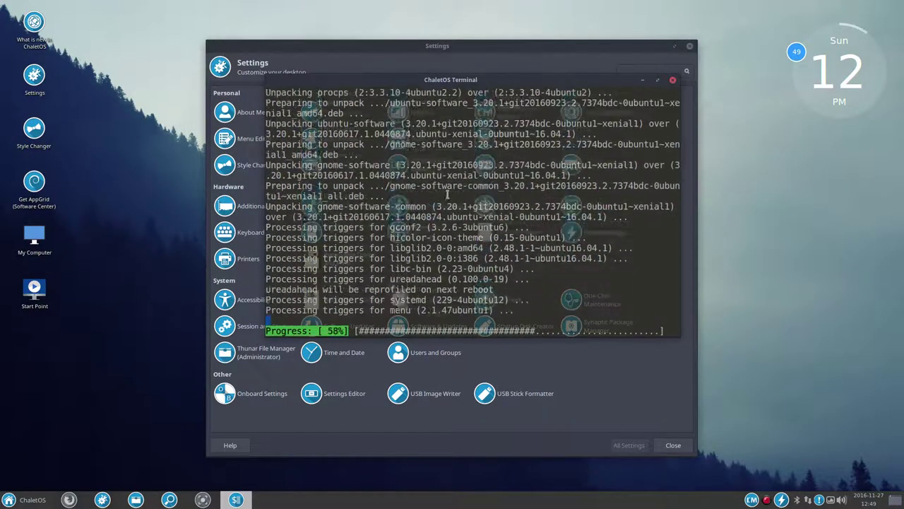
# Step: Move the maintenance terminal and Settings windows apart, and view the About Me profile without saving changes
pyautogui.moveTo(491, 85); pyautogui.dragTo(682, 26)
pyautogui.moveTo(443, 47); pyautogui.dragTo(297, 48)
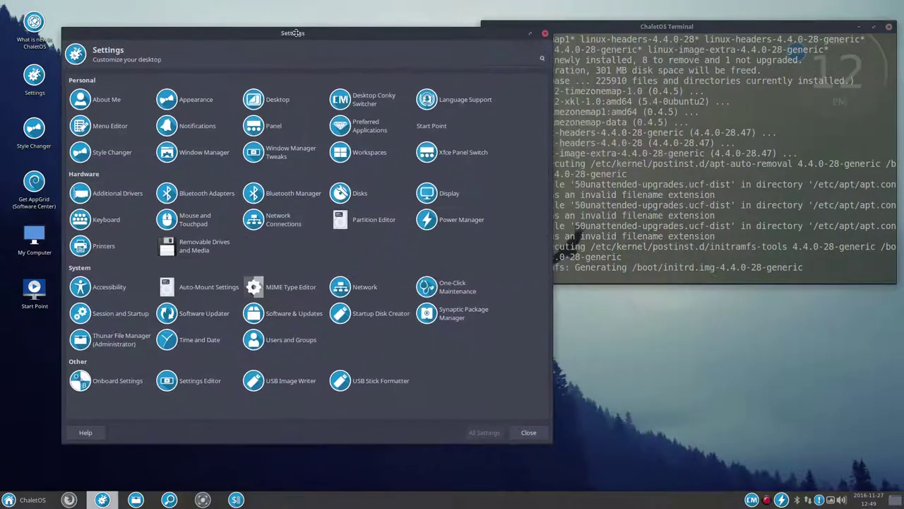
pyautogui.click(106, 113)
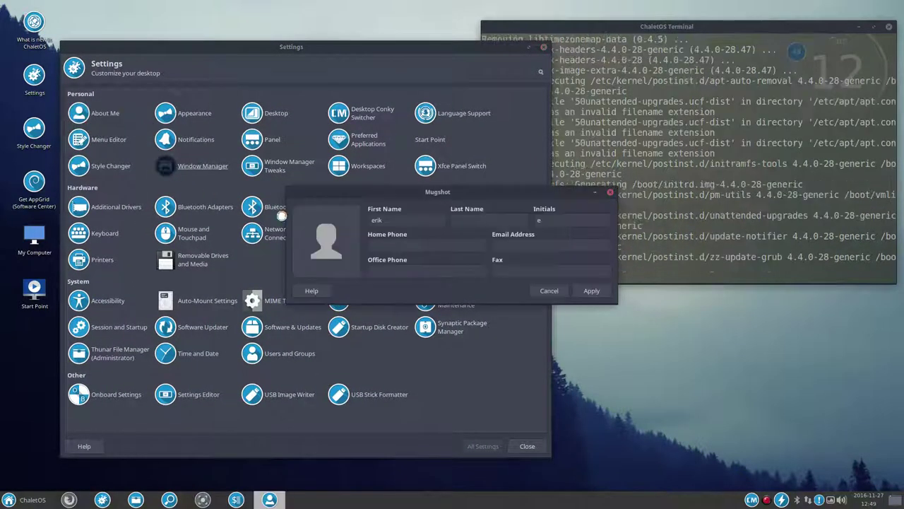
pyautogui.click(549, 290)
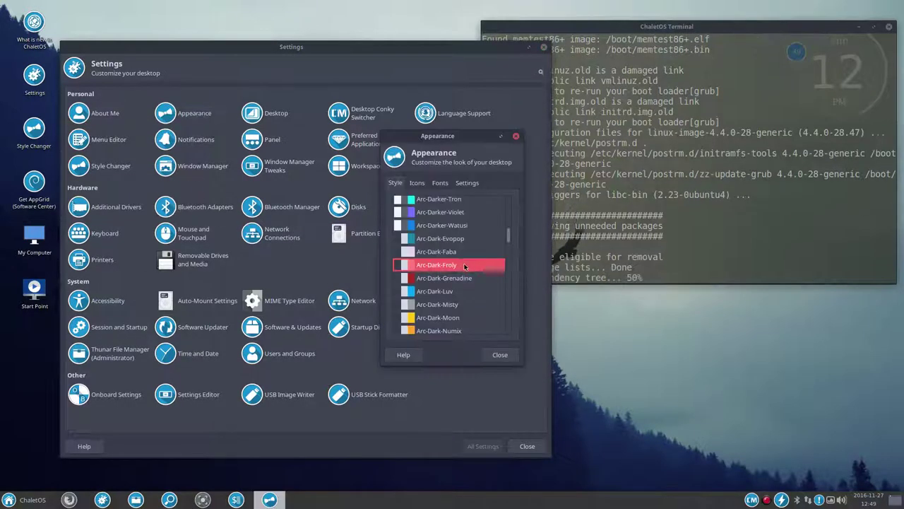
# Step: Set the desktop appearance style to Arc-Dark-Polo
pyautogui.scroll(-3, 443, 315)
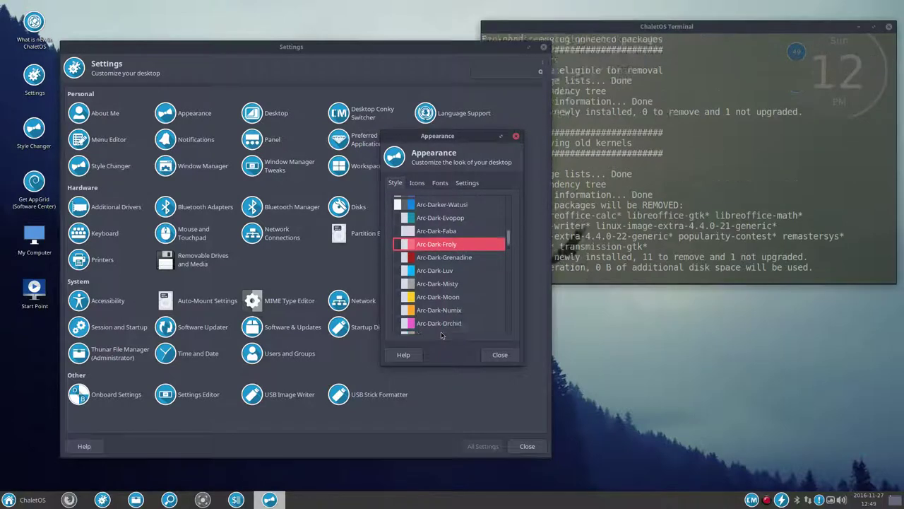
pyautogui.scroll(-2, 443, 329)
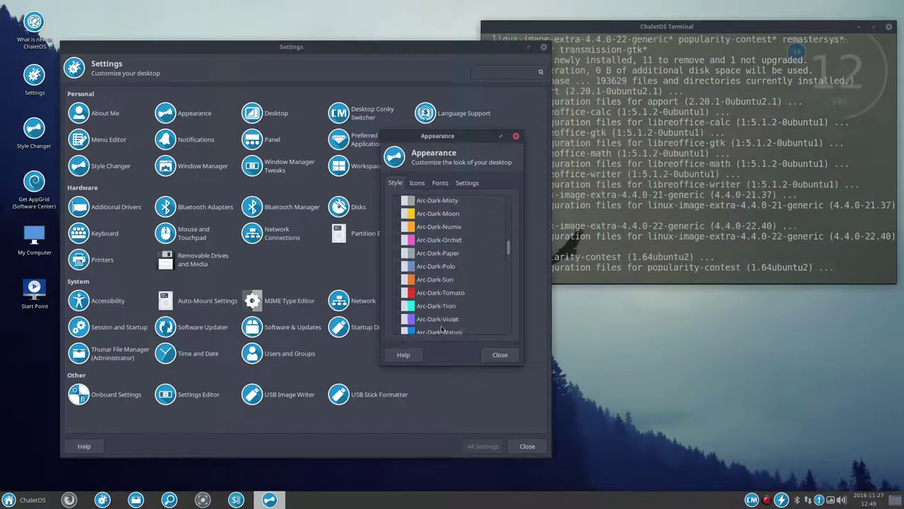
pyautogui.click(443, 268)
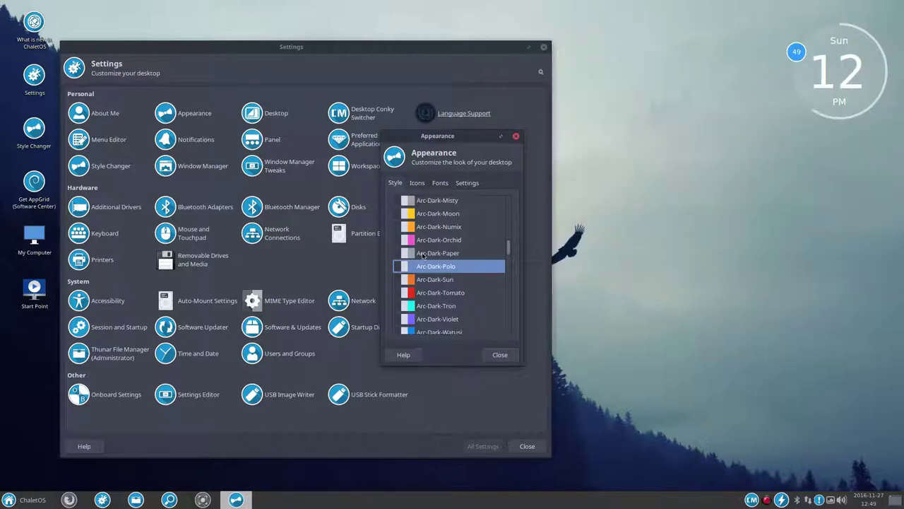
# Step: Change the icon theme to Sardi Mono Arc, comparing it with Sardi Mono
pyautogui.click(420, 187)
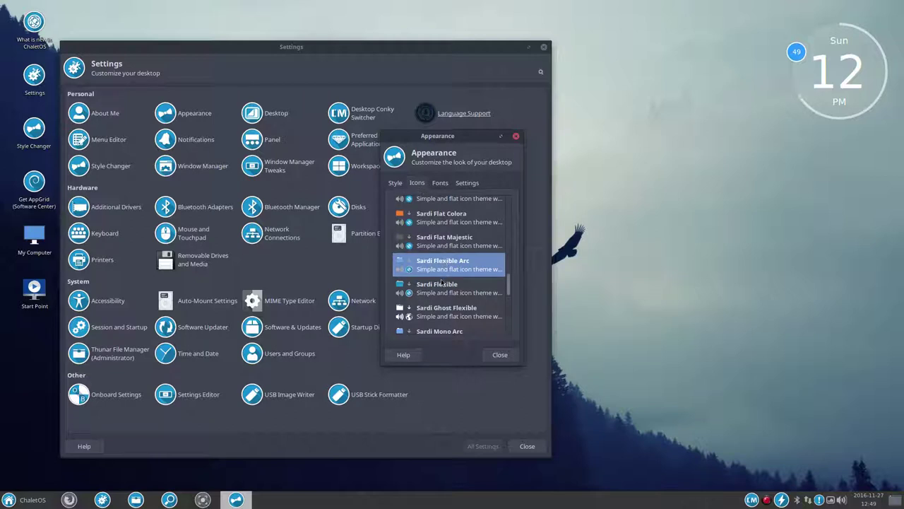
pyautogui.scroll(-2, 441, 283)
pyautogui.click(446, 301)
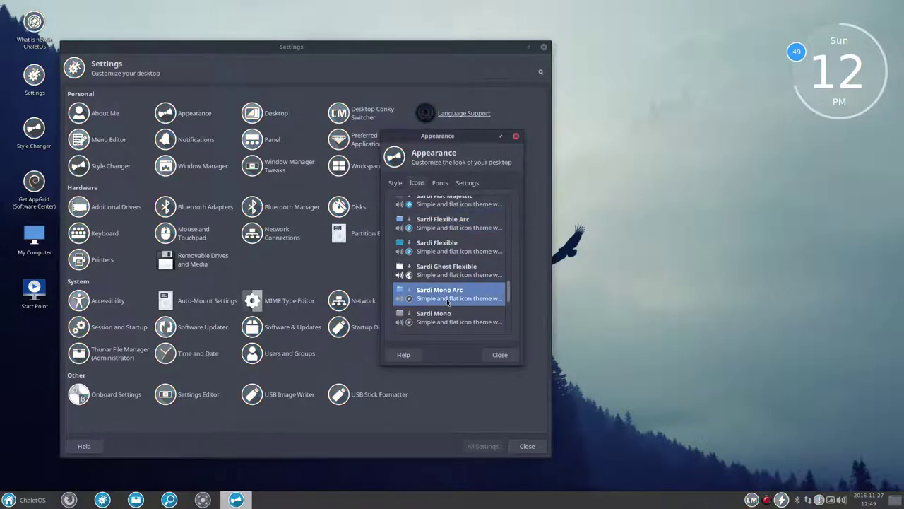
pyautogui.click(447, 315)
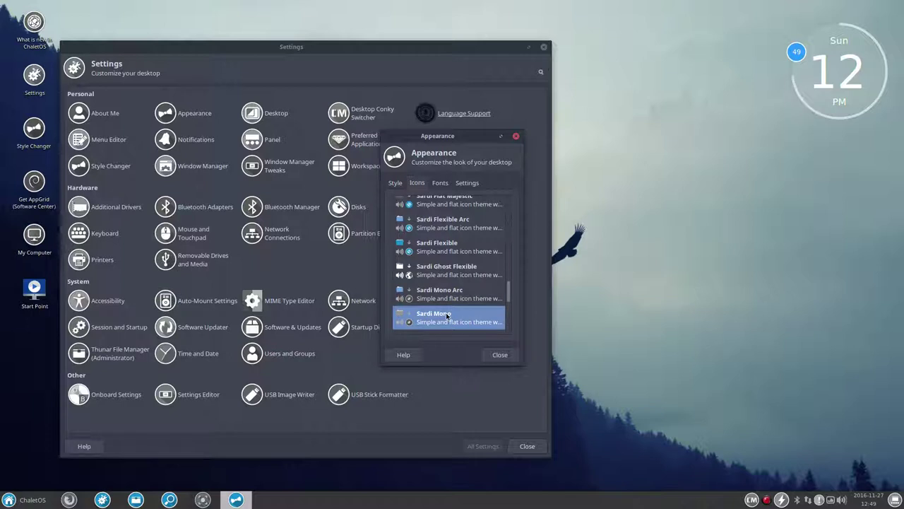
pyautogui.click(447, 301)
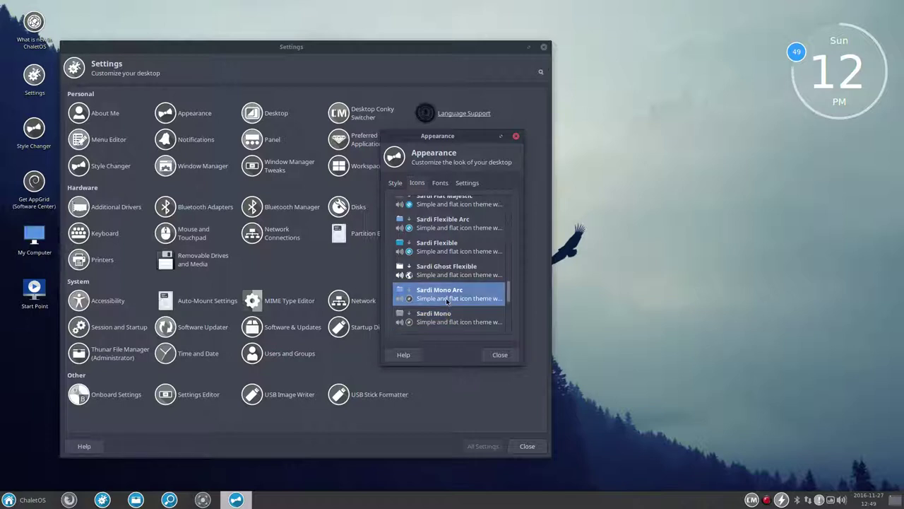
# Step: Preview the icon themes listed before Sardi Mono Arc one by one, going back as far as Adwaita
pyautogui.press('Up')
pyautogui.press('Up')
pyautogui.press('Up')
pyautogui.press('Up')
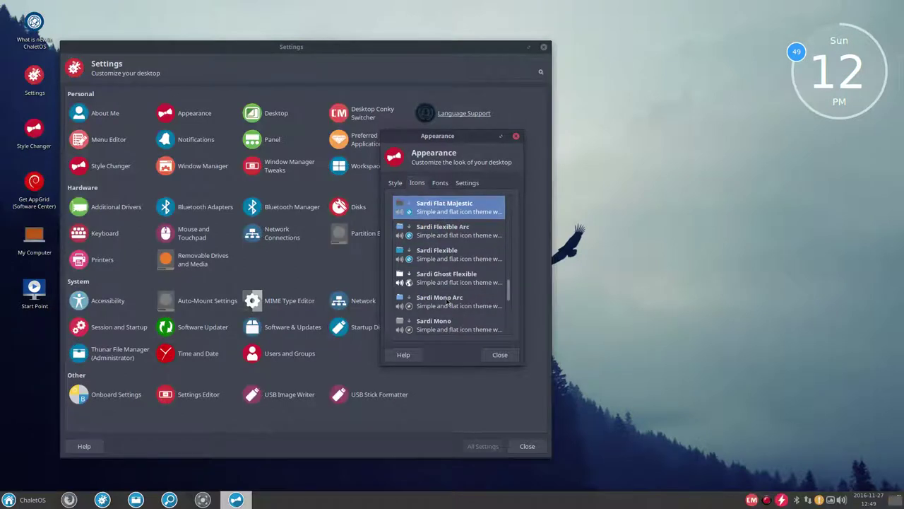
pyautogui.press('Up')
pyautogui.press('Up')
pyautogui.press('Up')
pyautogui.press('Up')
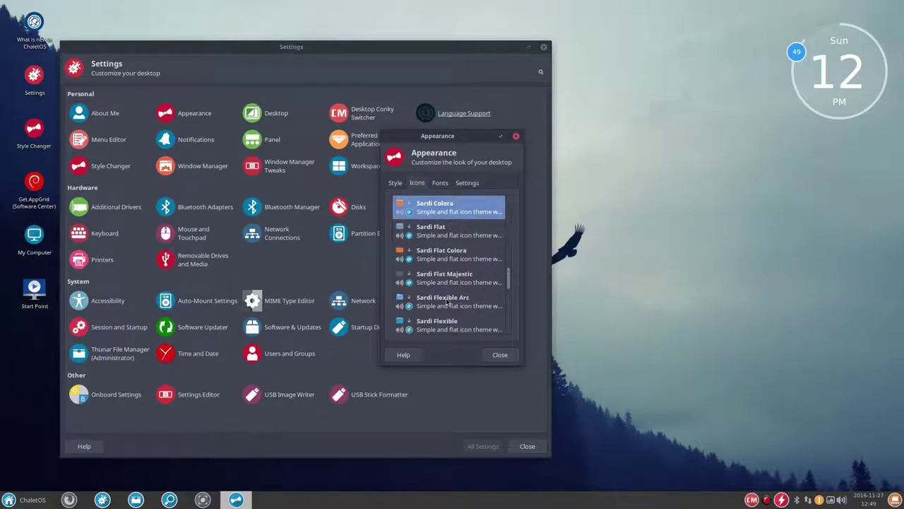
pyautogui.press('Up')
pyautogui.press('Up')
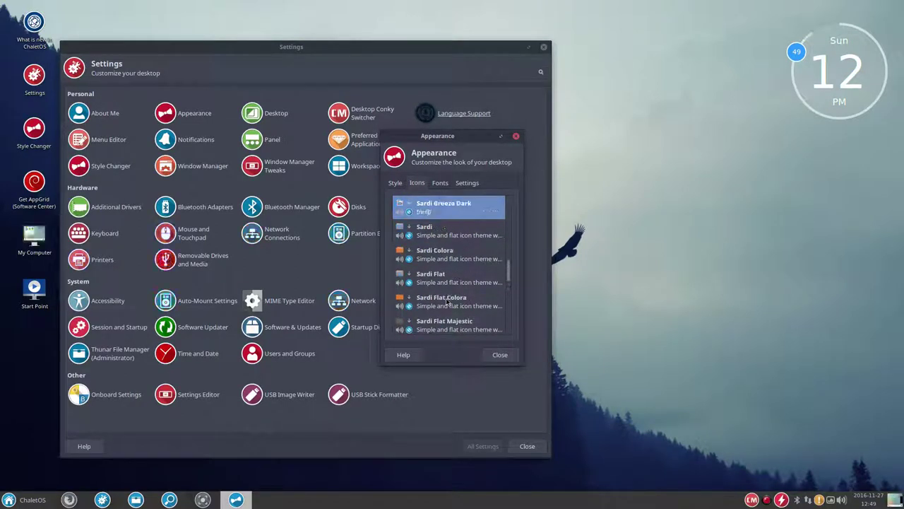
pyautogui.press('Up')
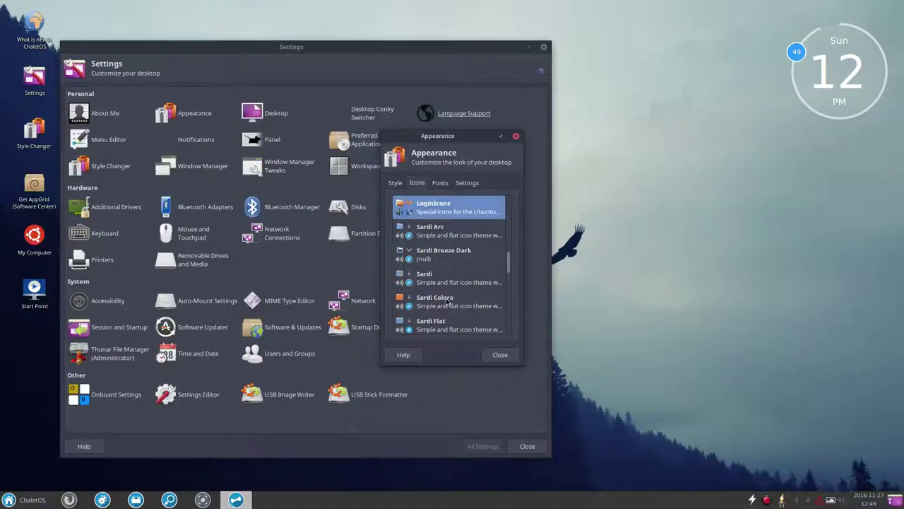
pyautogui.press('Up')
pyautogui.press('Up')
pyautogui.press('Up')
pyautogui.press('Up')
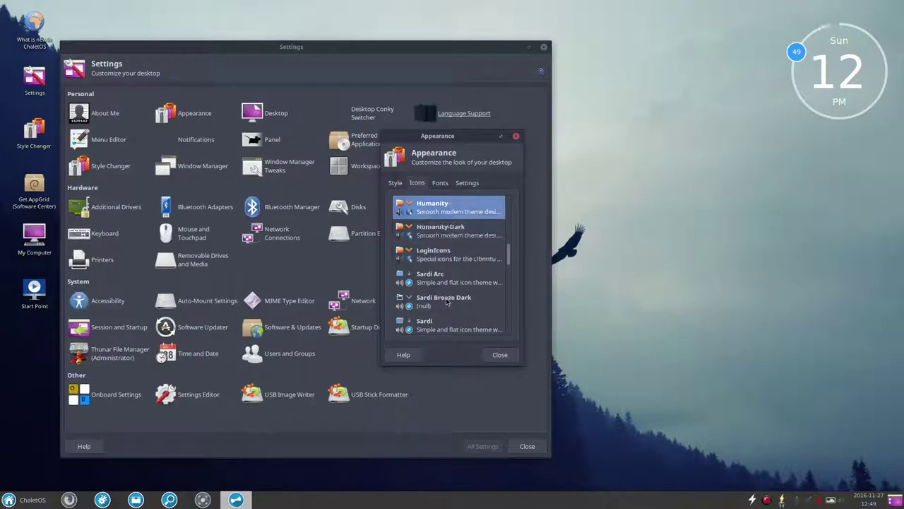
pyautogui.press('Up')
pyautogui.press('Up')
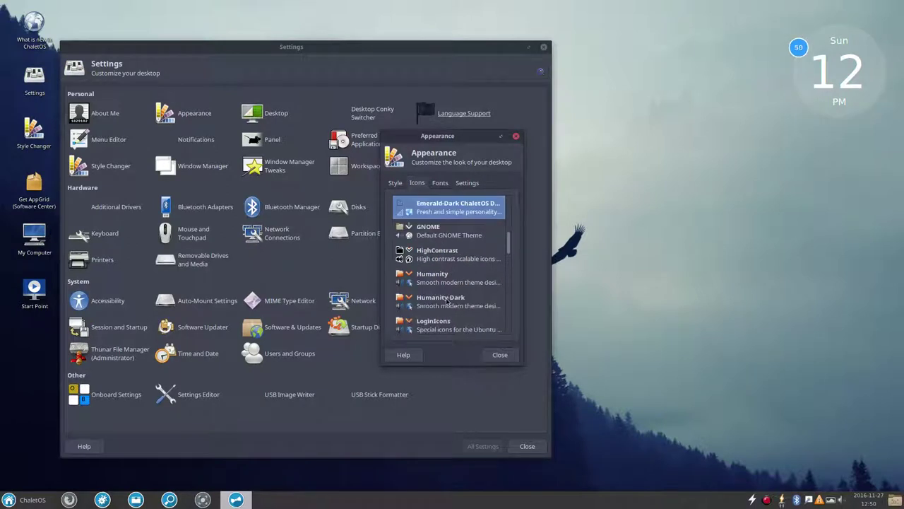
pyautogui.press('Up')
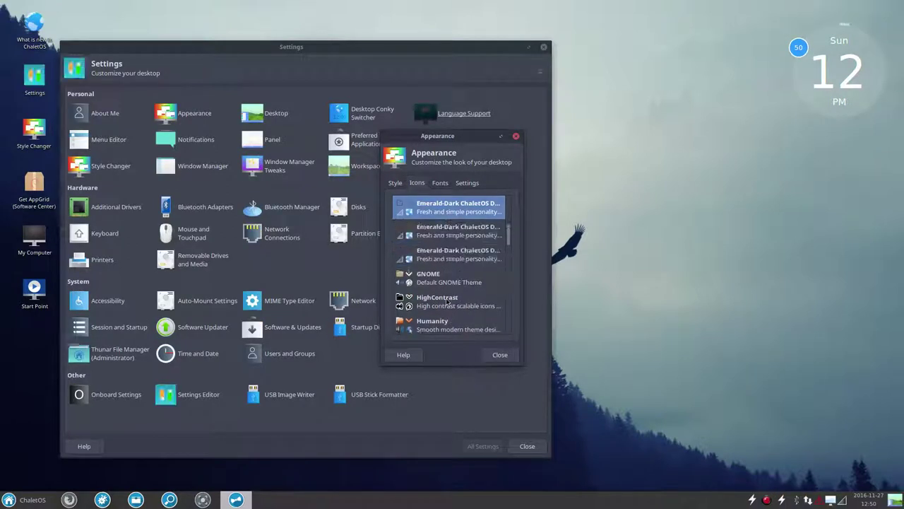
pyautogui.press('Up')
pyautogui.press('Up')
pyautogui.press('Up')
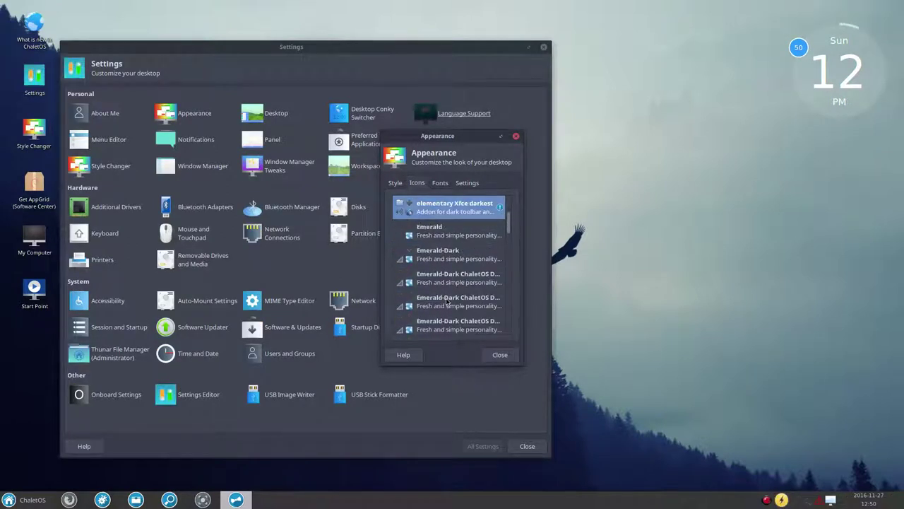
pyautogui.press('Up')
pyautogui.press('Up')
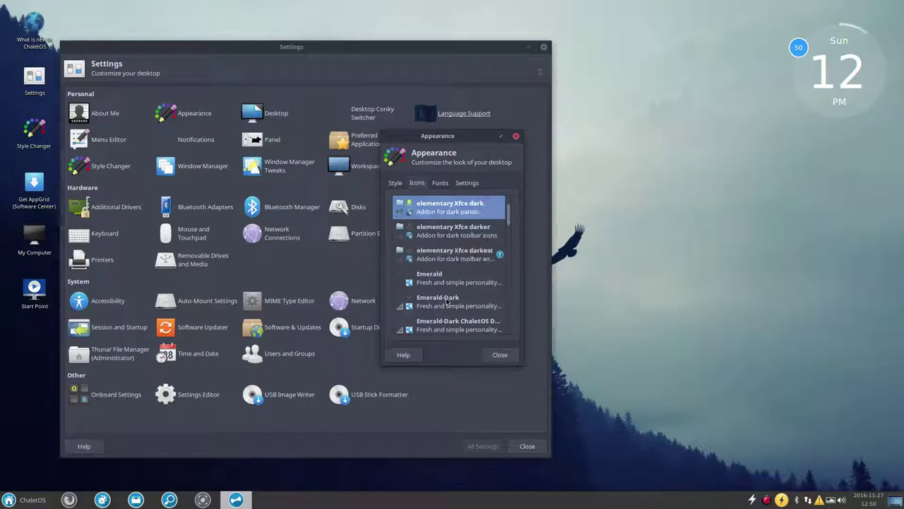
pyautogui.press('Up')
pyautogui.press('Up')
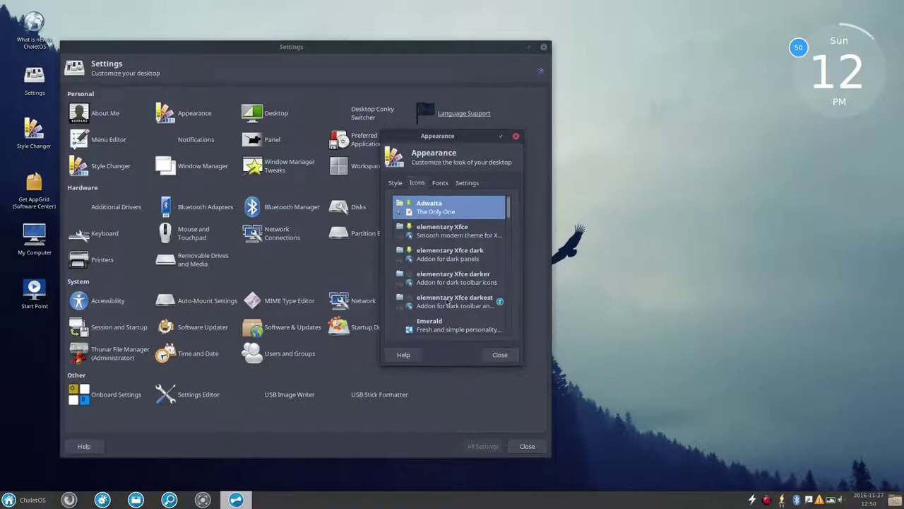
# Step: Try out the icon themes in order from elementary Xfce through Ubuntu-Mono-Light
pyautogui.press('Down')
pyautogui.press('Down')
pyautogui.press('Down')
pyautogui.press('Down')
pyautogui.press('Down')
pyautogui.press('Down')
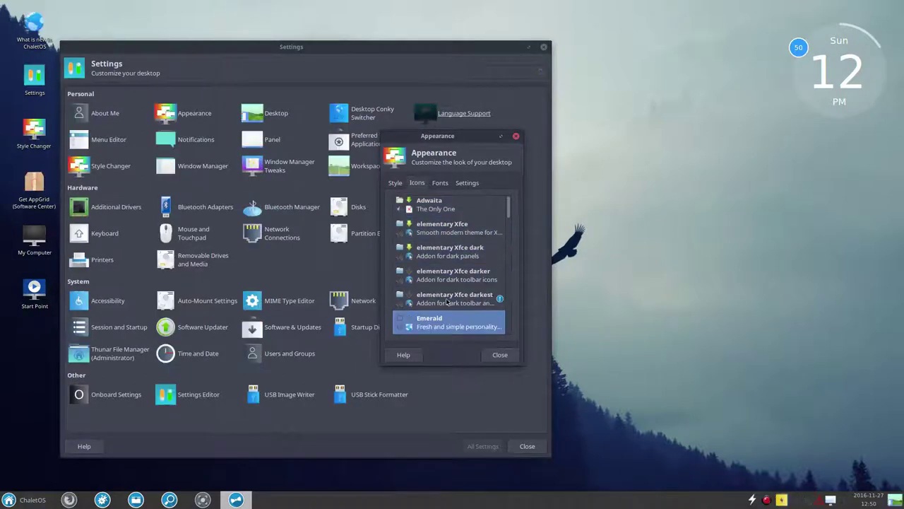
pyautogui.press('Down')
pyautogui.press('Down')
pyautogui.press('Down')
pyautogui.press('Down')
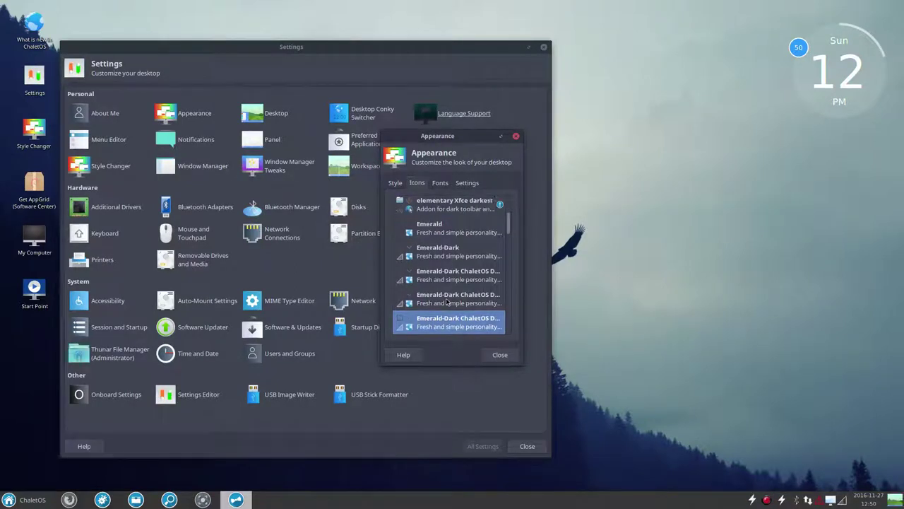
pyautogui.press('Down')
pyautogui.press('Down')
pyautogui.press('Down')
pyautogui.press('Down')
pyautogui.press('Down')
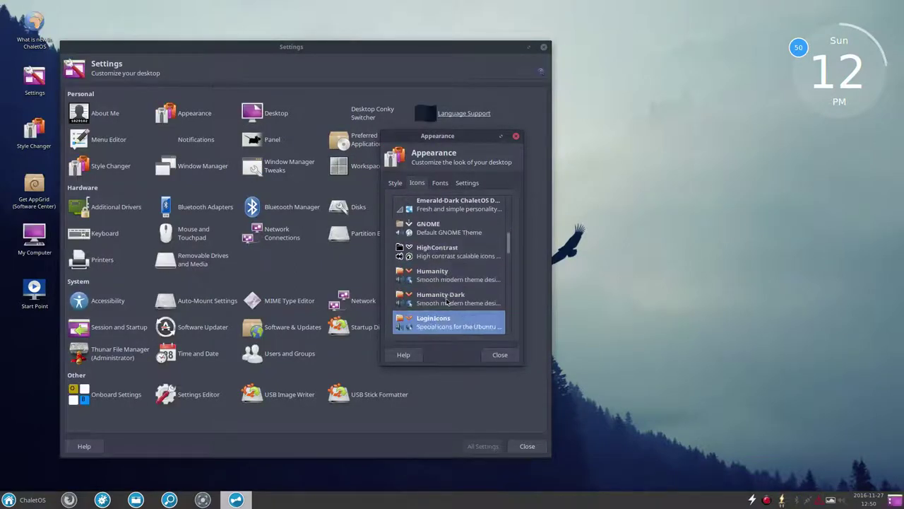
pyautogui.press('Down')
pyautogui.press('Down')
pyautogui.press('Down')
pyautogui.press('Down')
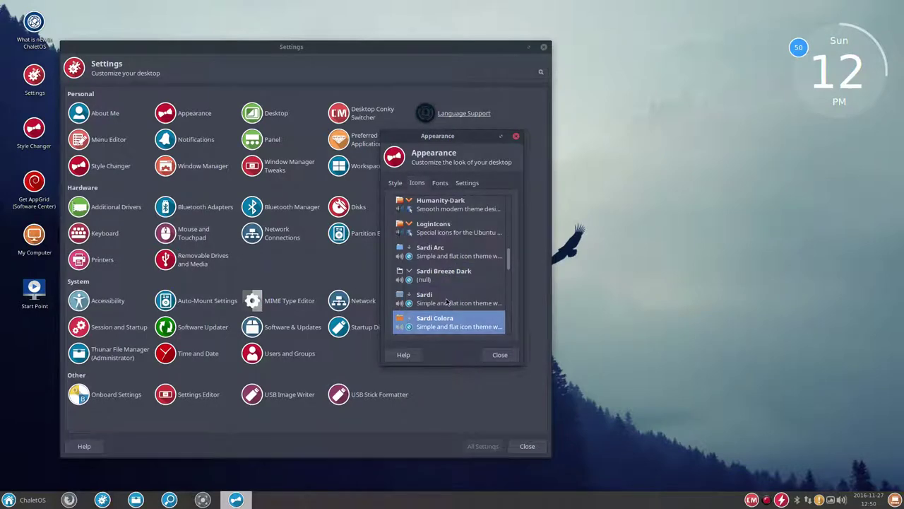
pyautogui.press('Down')
pyautogui.press('Down')
pyautogui.press('Down')
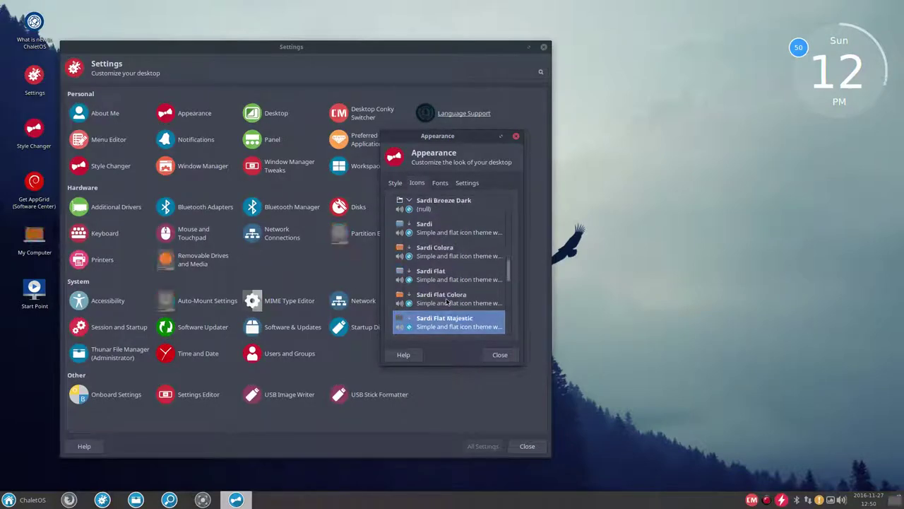
pyautogui.press('Down')
pyautogui.press('Down')
pyautogui.press('Down')
pyautogui.press('Down')
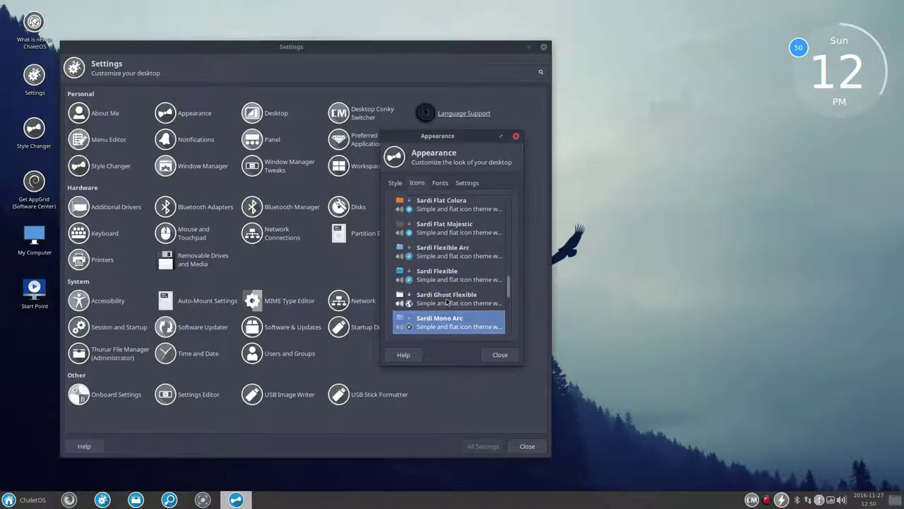
pyautogui.press('Down')
pyautogui.press('Down')
pyautogui.press('Down')
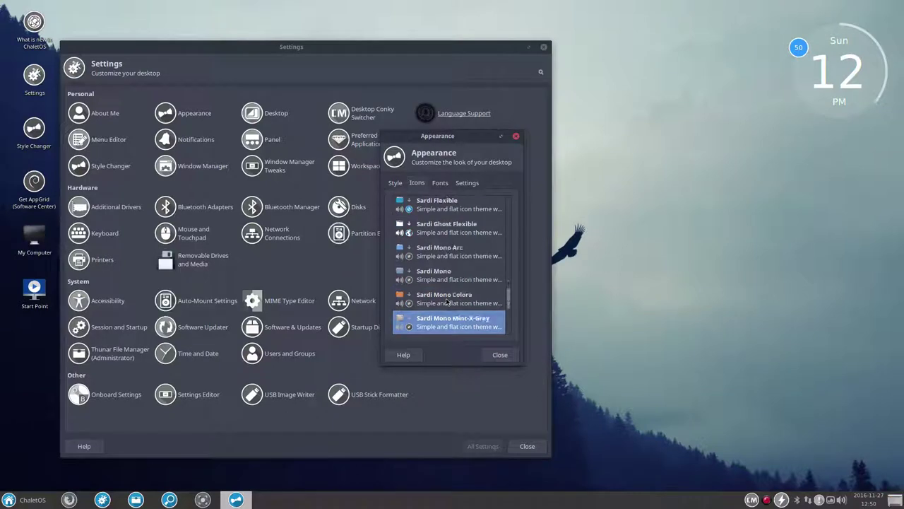
pyautogui.press('Down')
pyautogui.press('Down')
pyautogui.press('Down')
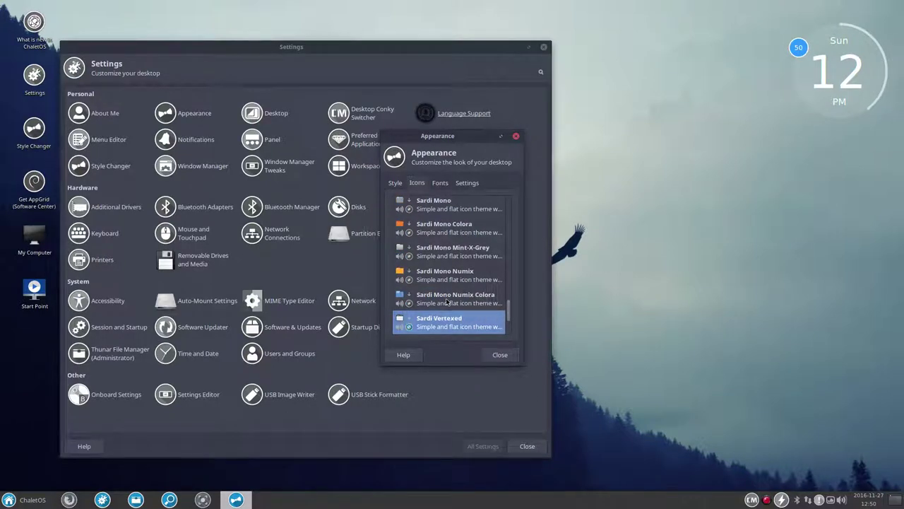
pyautogui.press('Down')
pyautogui.press('Down')
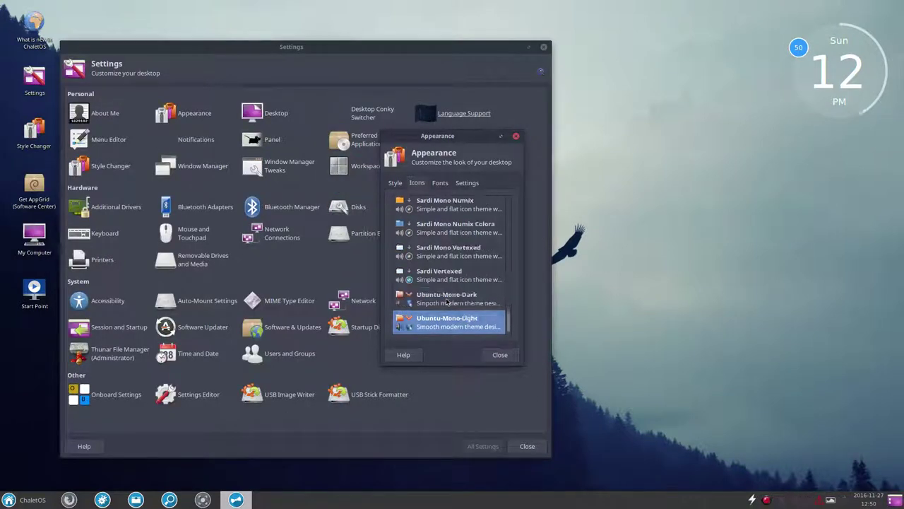
# Step: Set the icon theme to Sardi Mono Colora and close the Appearance settings
pyautogui.scroll(3, 407, 292)
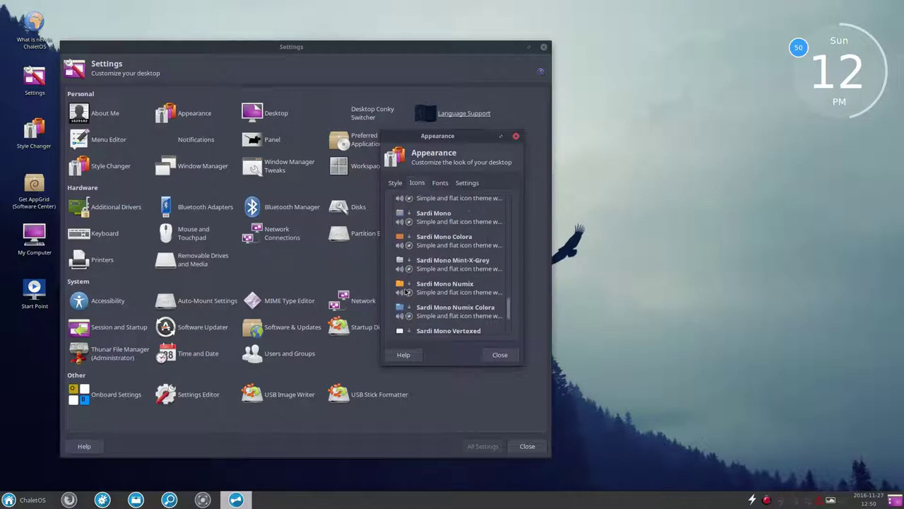
pyautogui.click(445, 244)
pyautogui.scroll(2, 459, 265)
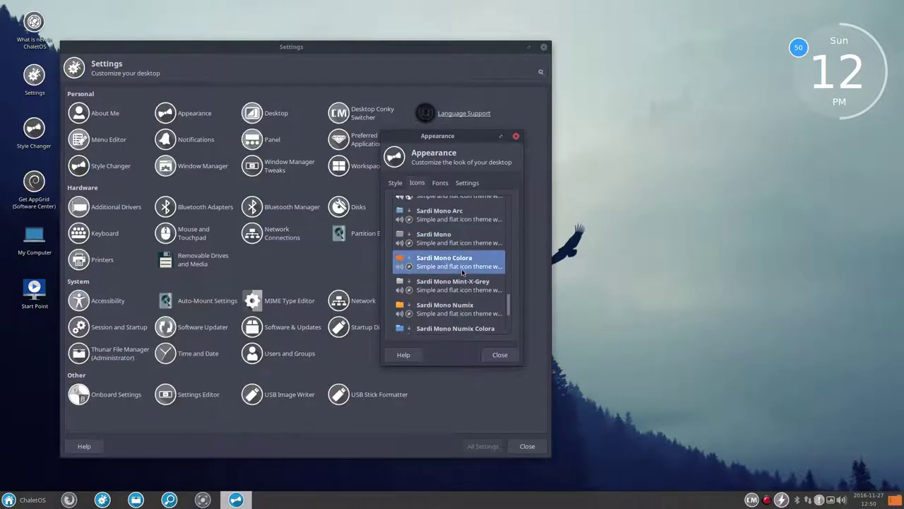
pyautogui.click(500, 354)
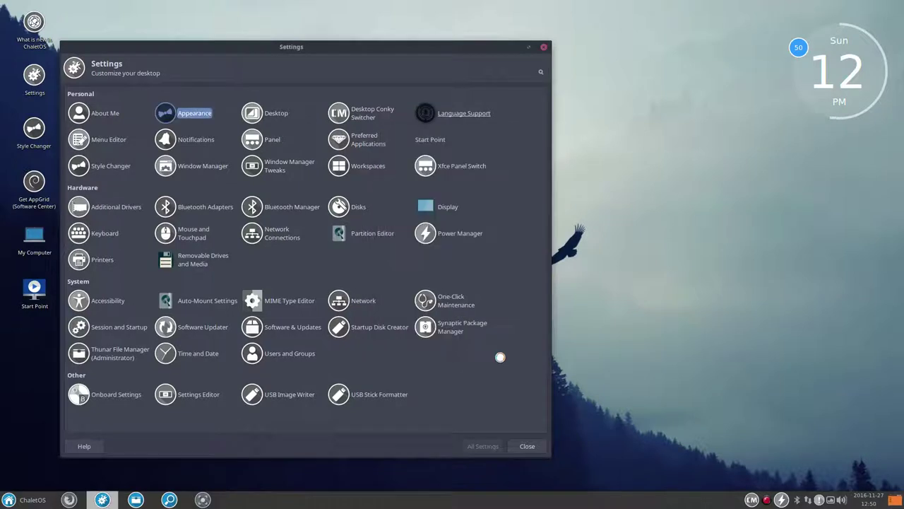
# Step: Move the Settings window away from the desktop icons and view the Office applications in the ChaletOS menu
pyautogui.moveTo(424, 47); pyautogui.dragTo(623, 39)
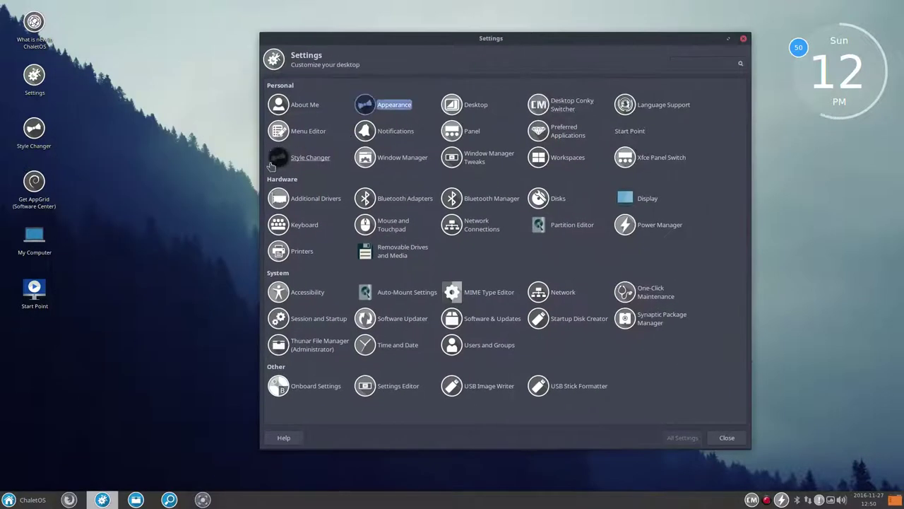
pyautogui.click(25, 500)
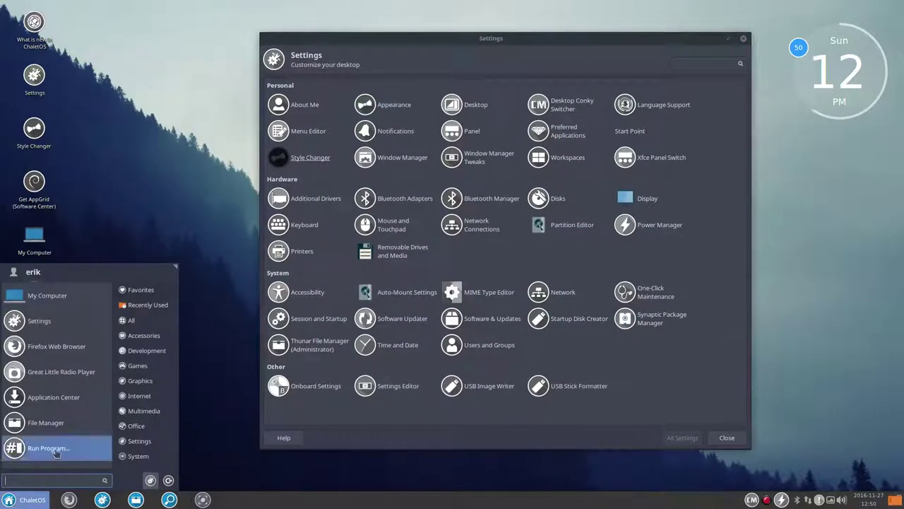
pyautogui.click(136, 425)
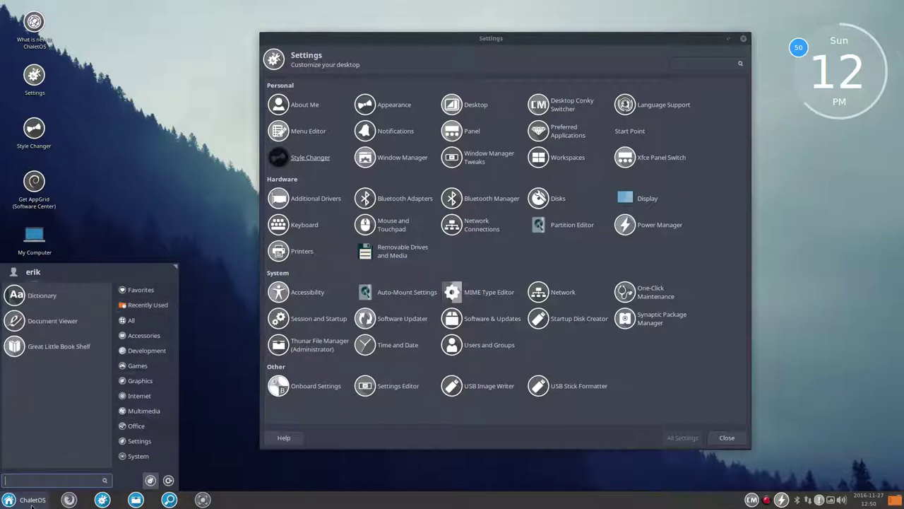
# Step: Open the icon selection in the Whisker Menu properties and browse to the .icons/Sardi Mono/scalable/apps folder
pyautogui.click(6, 501)
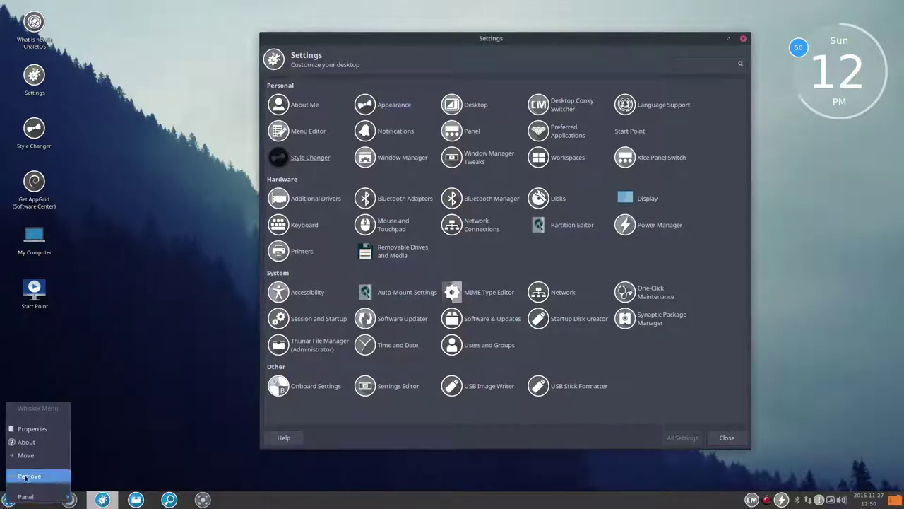
pyautogui.click(33, 429)
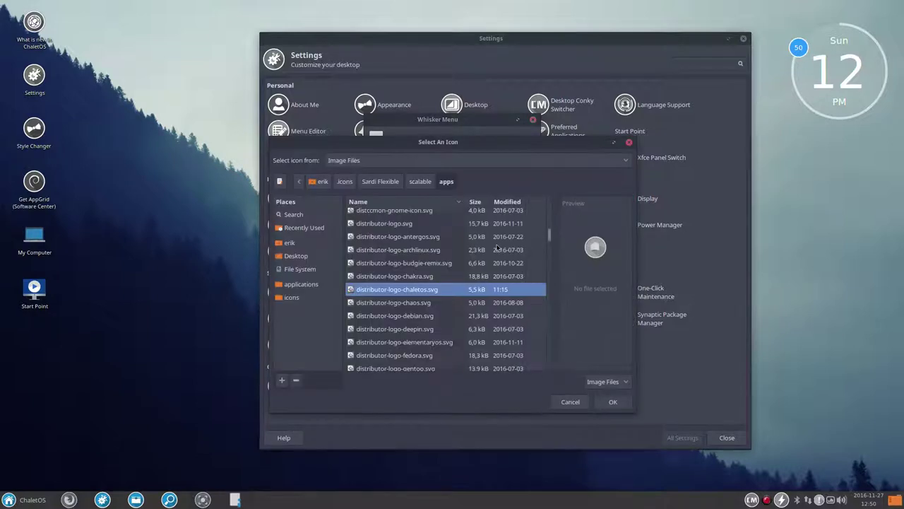
pyautogui.click(345, 181)
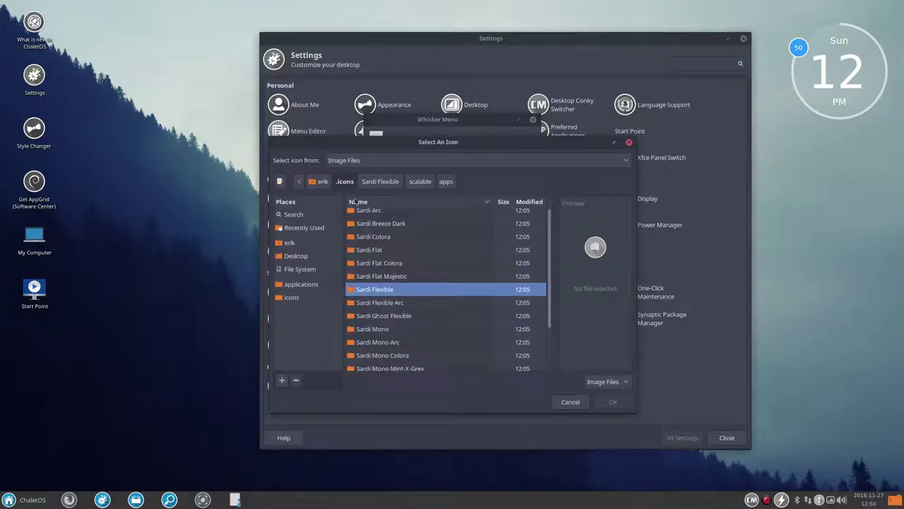
pyautogui.doubleClick(375, 327)
pyautogui.doubleClick(375, 319)
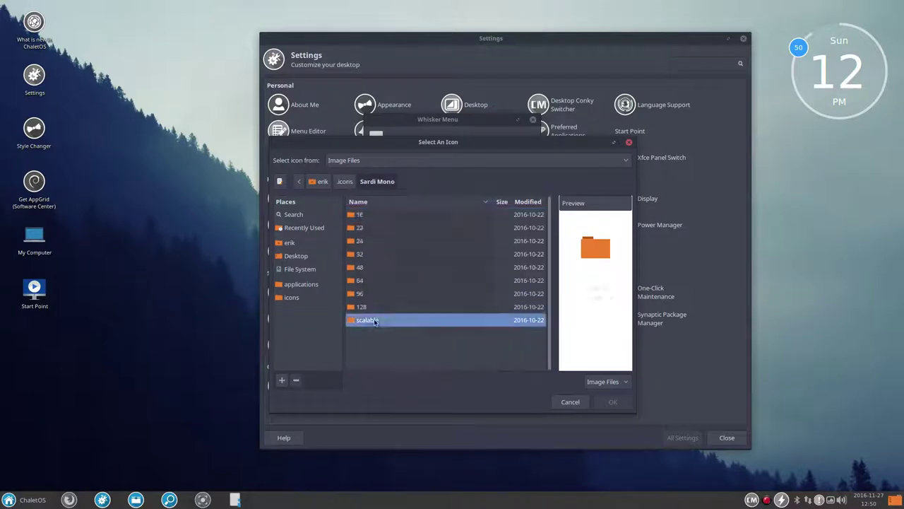
pyautogui.doubleClick(368, 253)
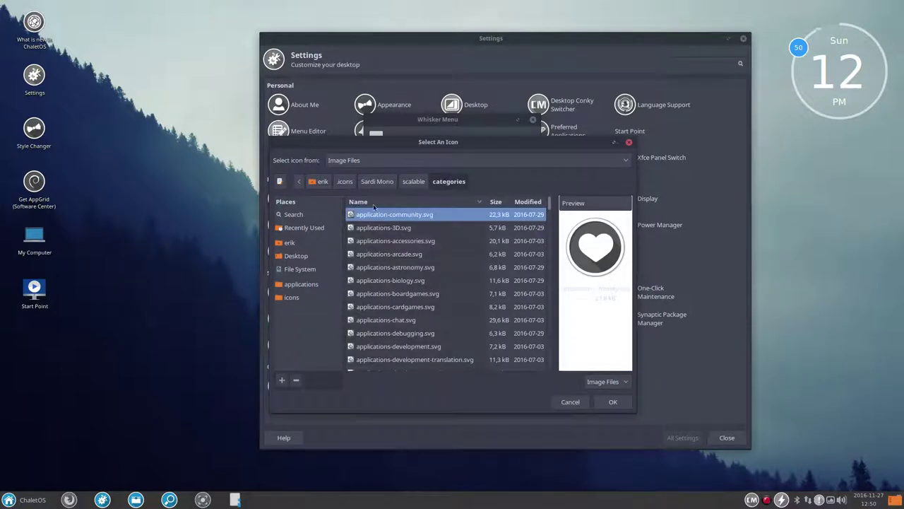
pyautogui.click(413, 182)
pyautogui.doubleClick(370, 241)
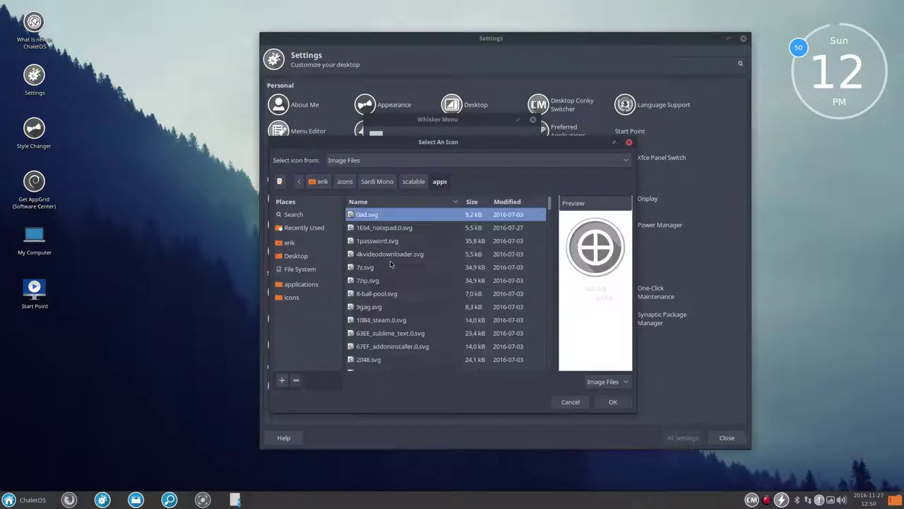
# Step: Set the Whisker Menu's panel button icon to distributor-logo-chaletos.svg from the Sardi Mono apps folder
pyautogui.scroll(-15, 391, 263)
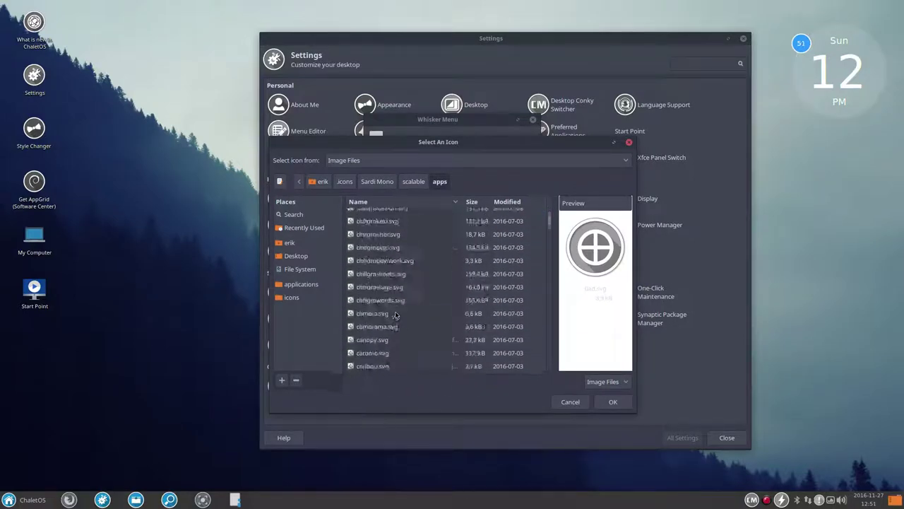
pyautogui.scroll(-10, 395, 315)
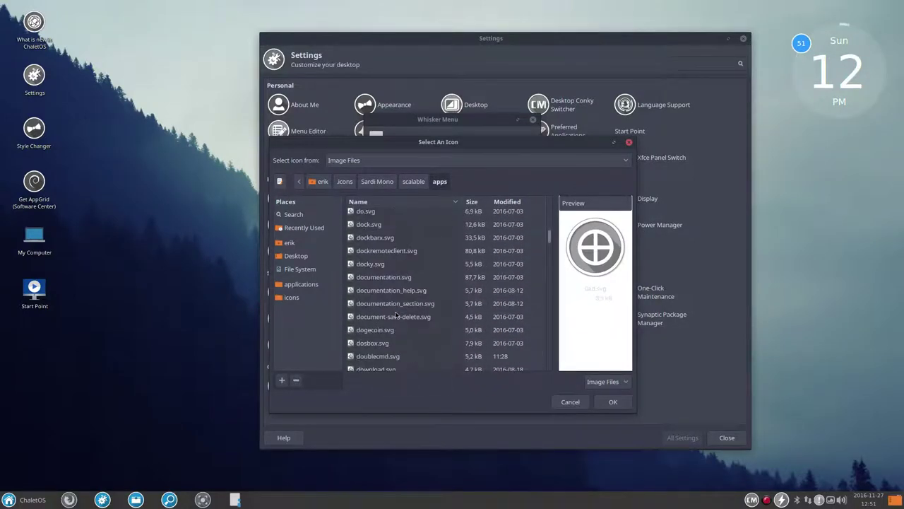
pyautogui.scroll(5, 396, 315)
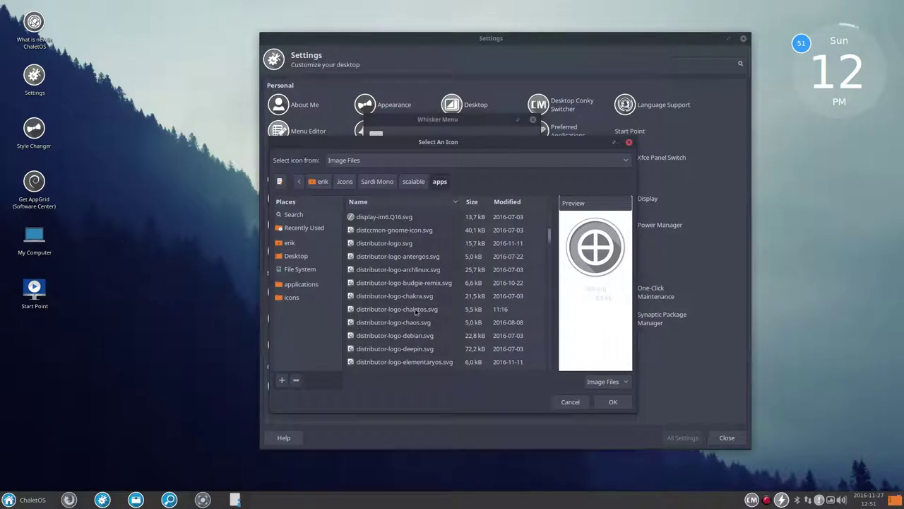
pyautogui.click(417, 311)
pyautogui.click(609, 403)
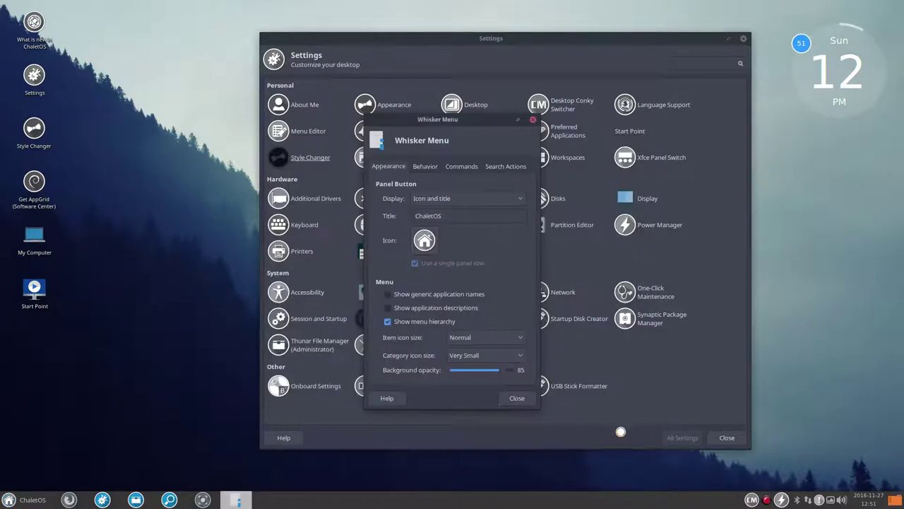
# Step: Close the Whisker Menu properties and check the ChaletOS menu and its panel button with the changed icon
pyautogui.click(531, 401)
pyautogui.click(10, 501)
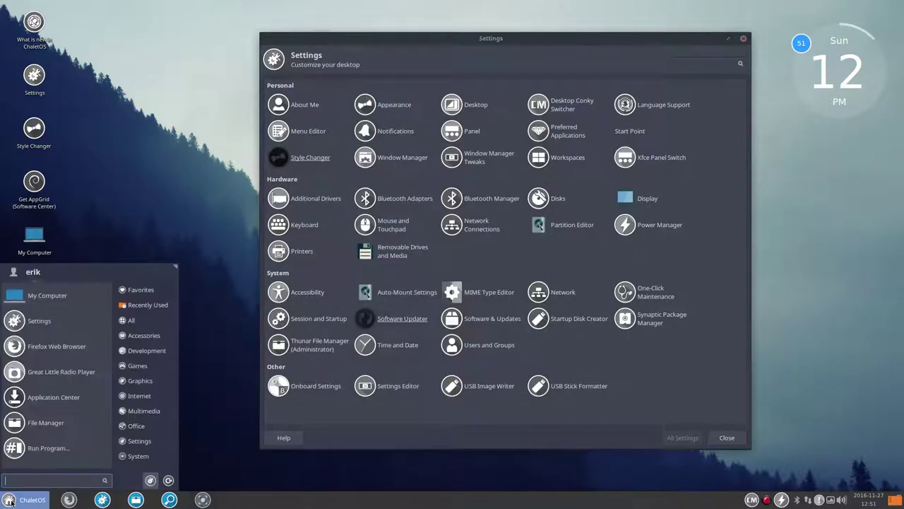
pyautogui.click(10, 501)
# Step: Reopen the Whisker Menu properties and try adding "dsfsdfsdf" to the panel button title
pyautogui.rightClick(10, 501)
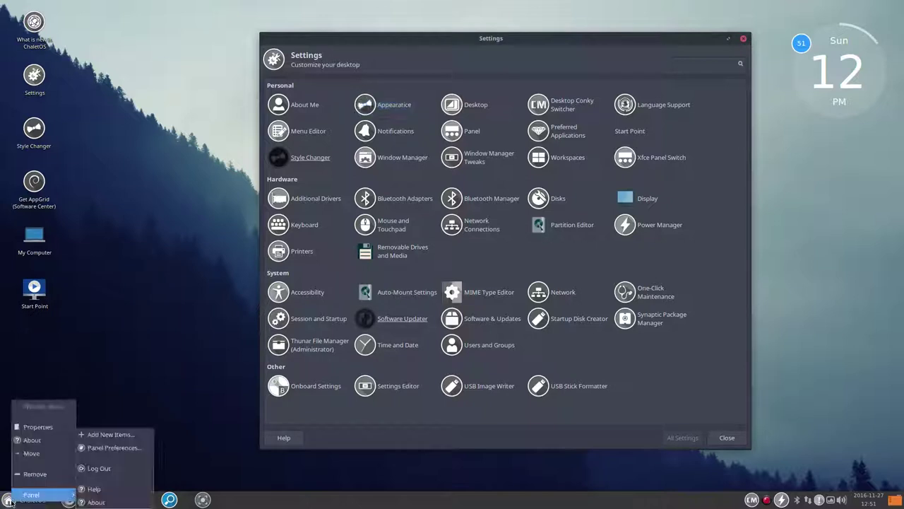
pyautogui.click(37, 427)
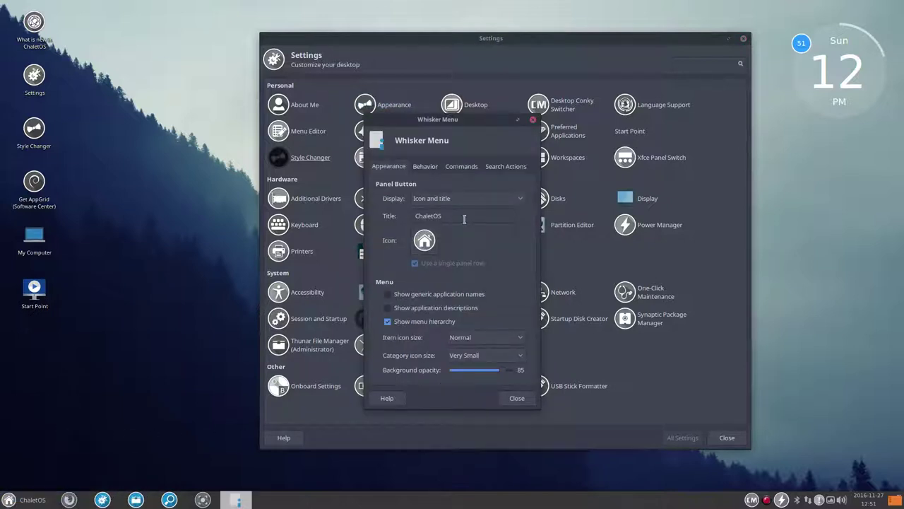
pyautogui.click(460, 216)
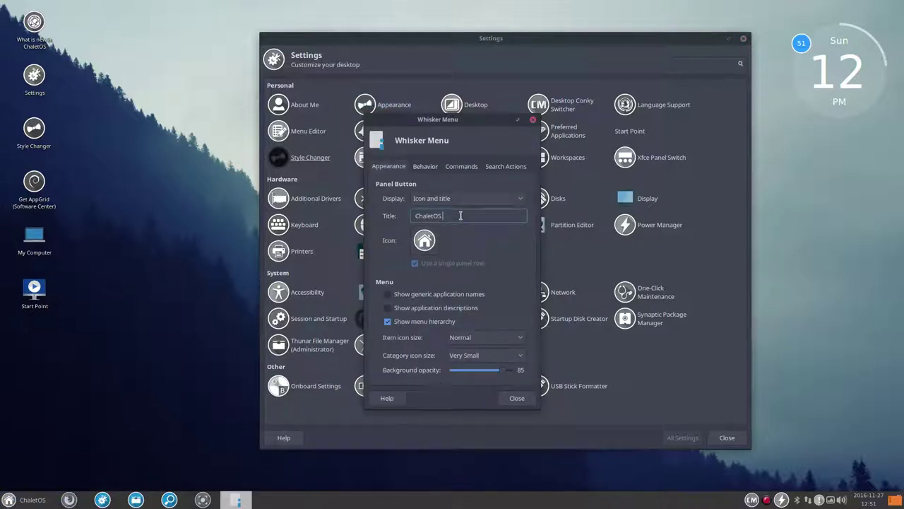
pyautogui.write('dsfsdfsdf')
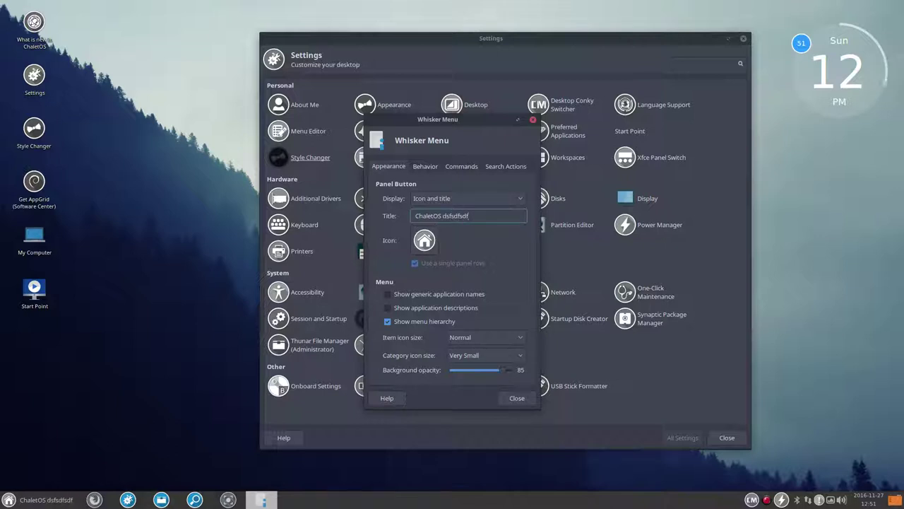
# Step: Restore the panel button title to ChaletOS and close the Whisker Menu properties
pyautogui.press('BackSpace')
pyautogui.press('BackSpace')
pyautogui.press('BackSpace')
pyautogui.press('BackSpace')
pyautogui.press('BackSpace')
pyautogui.press('BackSpace')
pyautogui.press('BackSpace')
pyautogui.press('BackSpace')
pyautogui.press('BackSpace')
pyautogui.press('BackSpace')
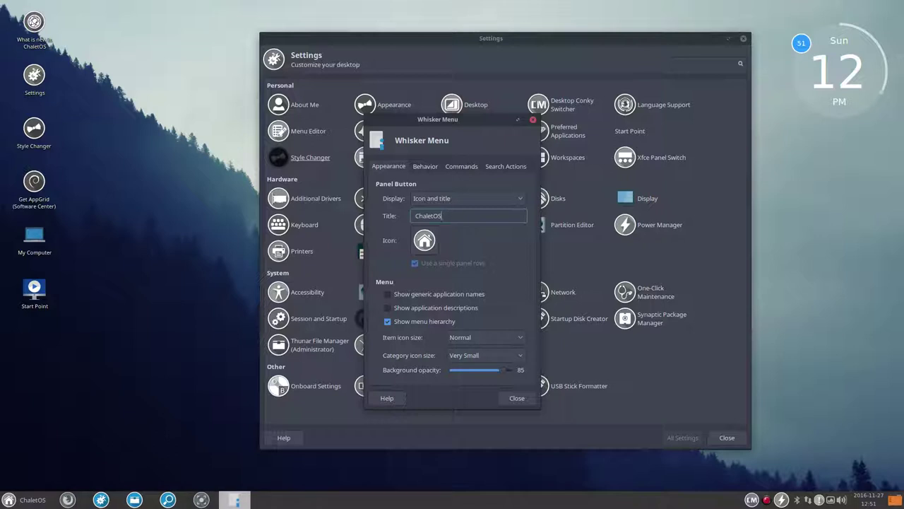
pyautogui.click(518, 398)
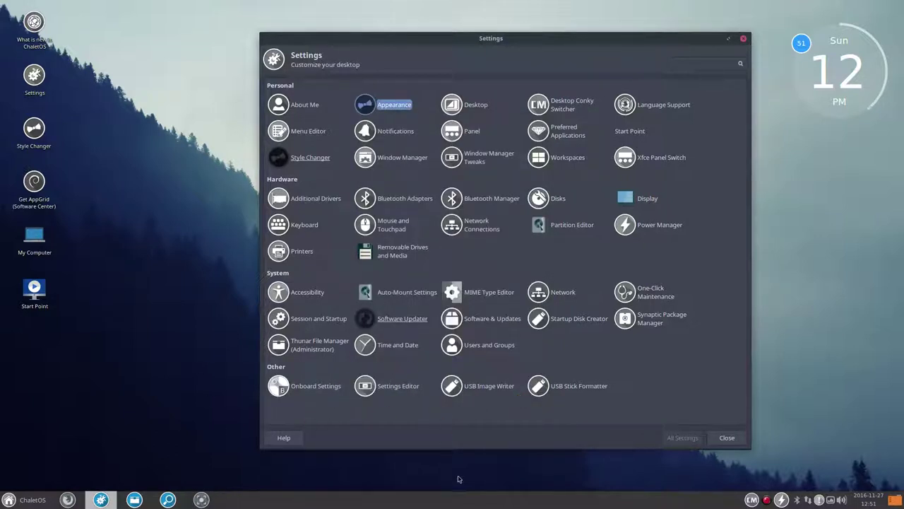
# Step: View the Desktop background settings, and try the Desktop Conky Switcher with the Settings window moved away from the desktop clock
pyautogui.click(476, 106)
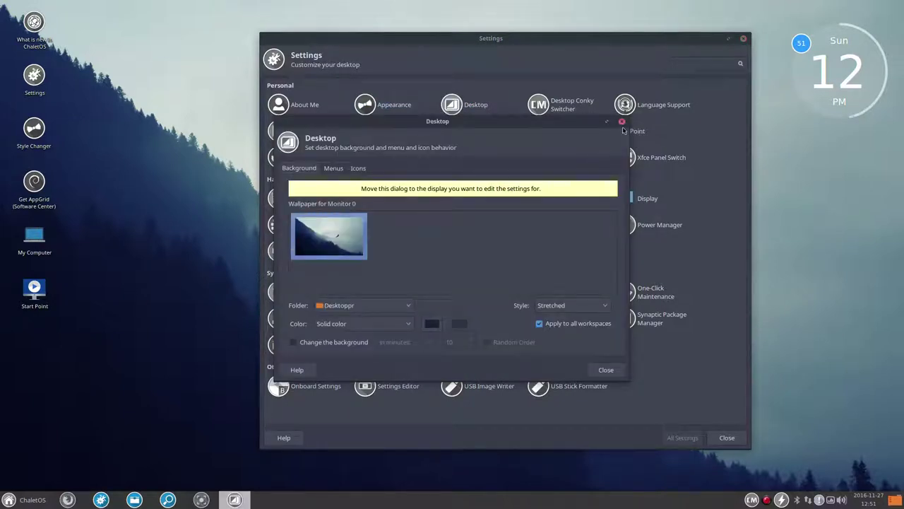
pyautogui.click(622, 122)
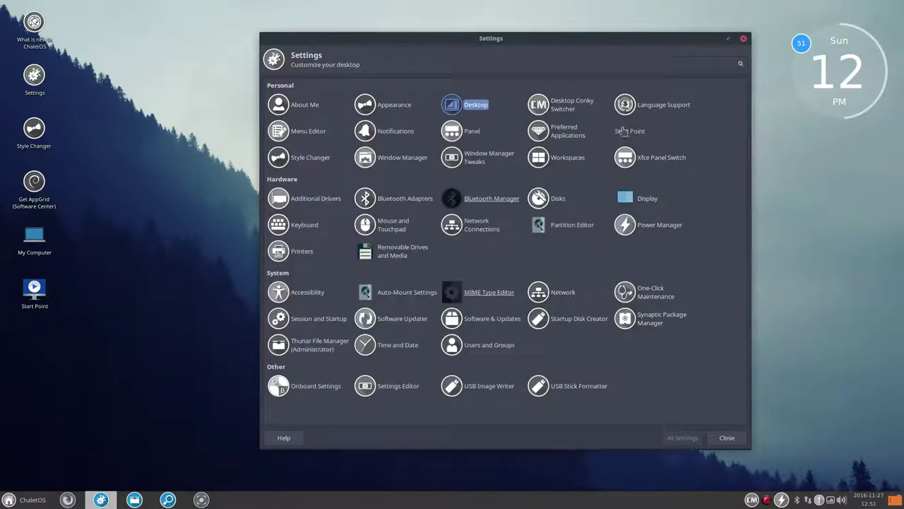
pyautogui.click(574, 105)
pyautogui.moveTo(578, 43); pyautogui.dragTo(410, 38)
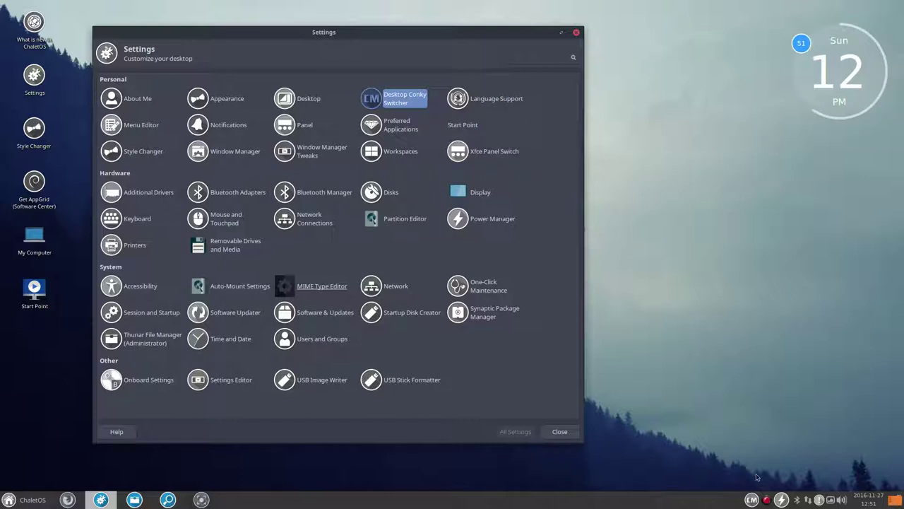
pyautogui.click(752, 500)
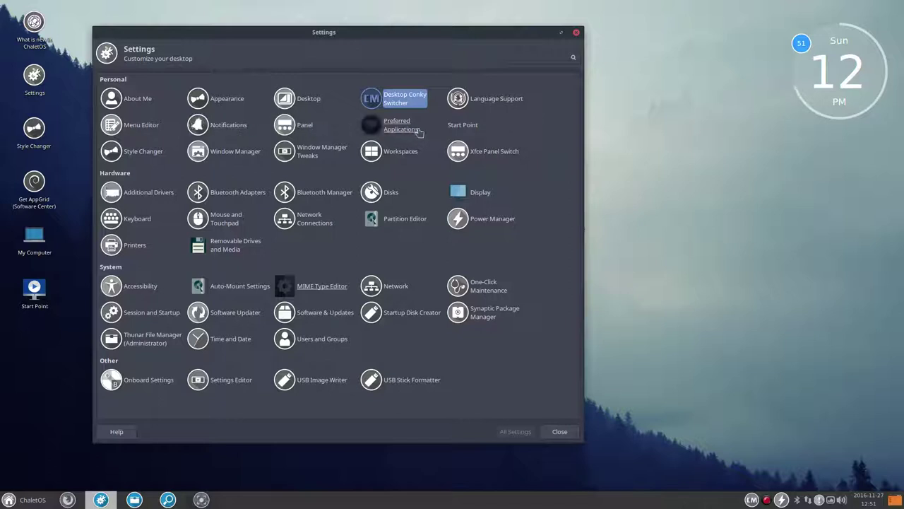
# Step: Review the Internet and Utilities defaults in Preferred Applications, closing them and the update information dialog
pyautogui.click(385, 125)
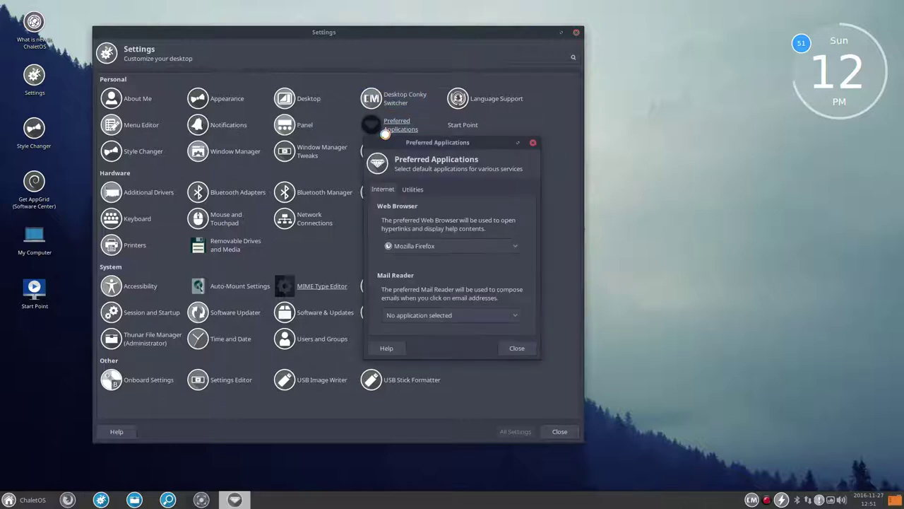
pyautogui.click(420, 191)
pyautogui.click(383, 190)
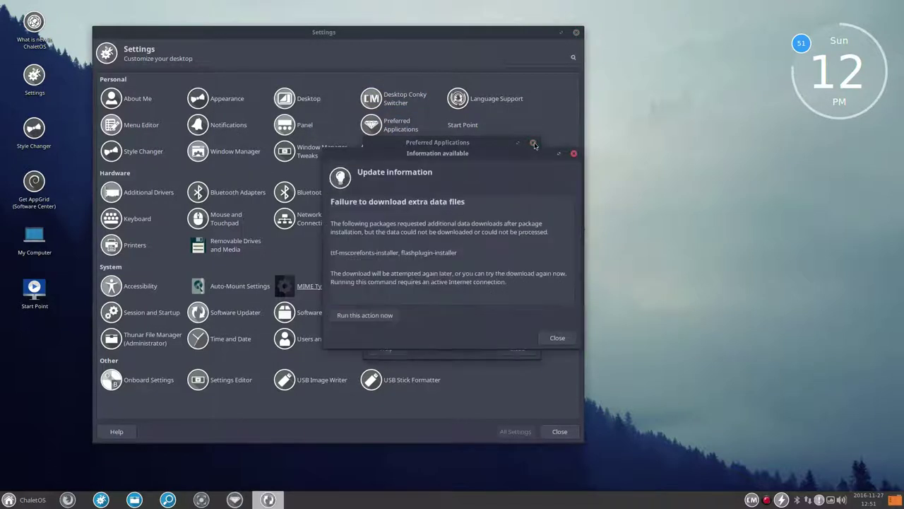
pyautogui.click(574, 153)
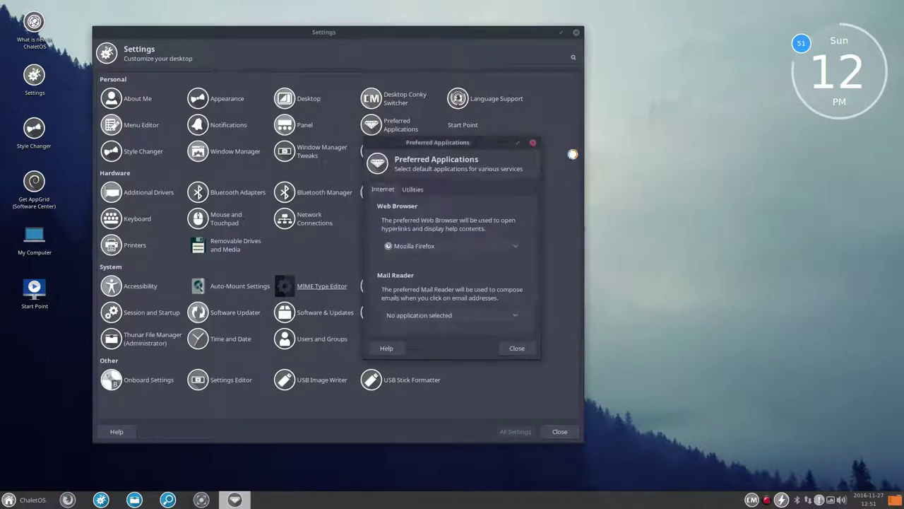
pyautogui.click(533, 143)
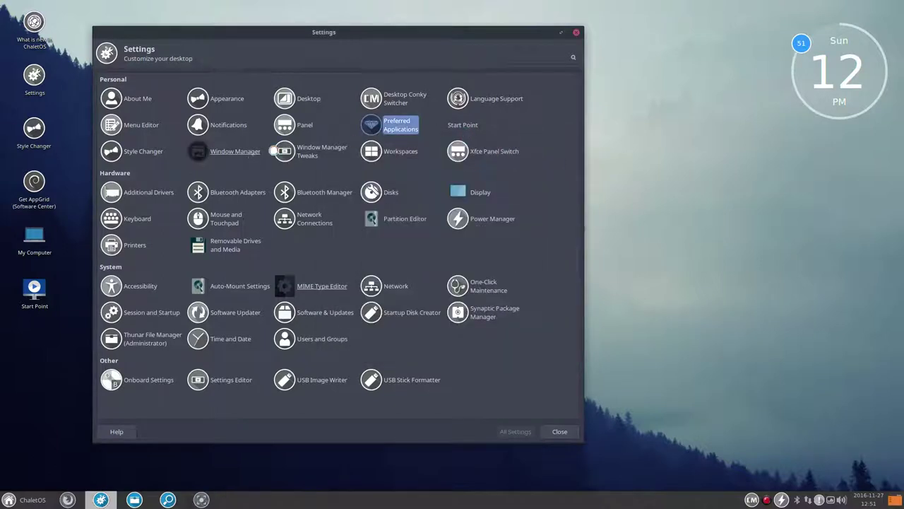
# Step: Open the Start Point application and browse its collection of how-to videos
pyautogui.click(439, 134)
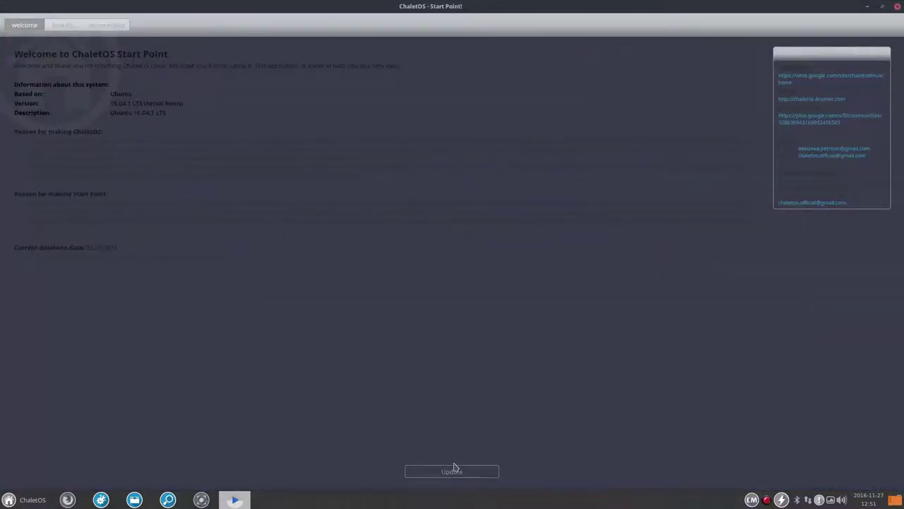
pyautogui.click(58, 28)
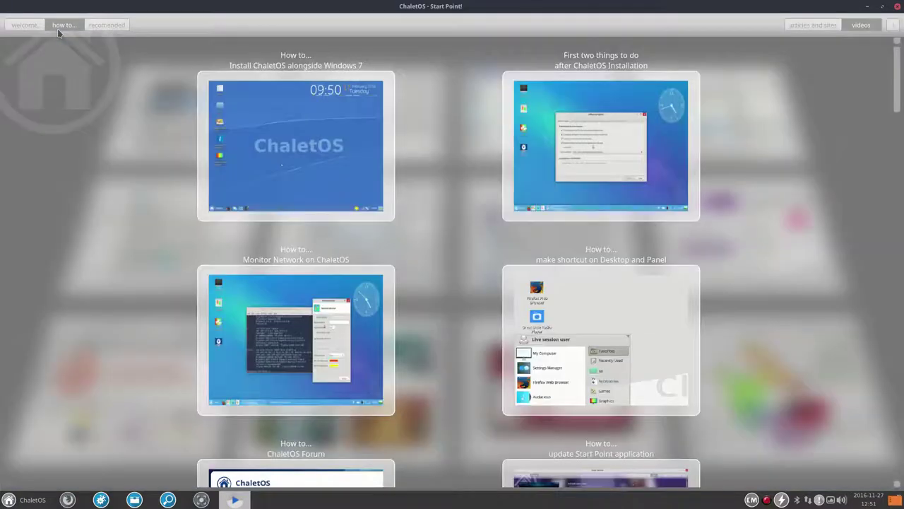
pyautogui.scroll(-15, 130, 205)
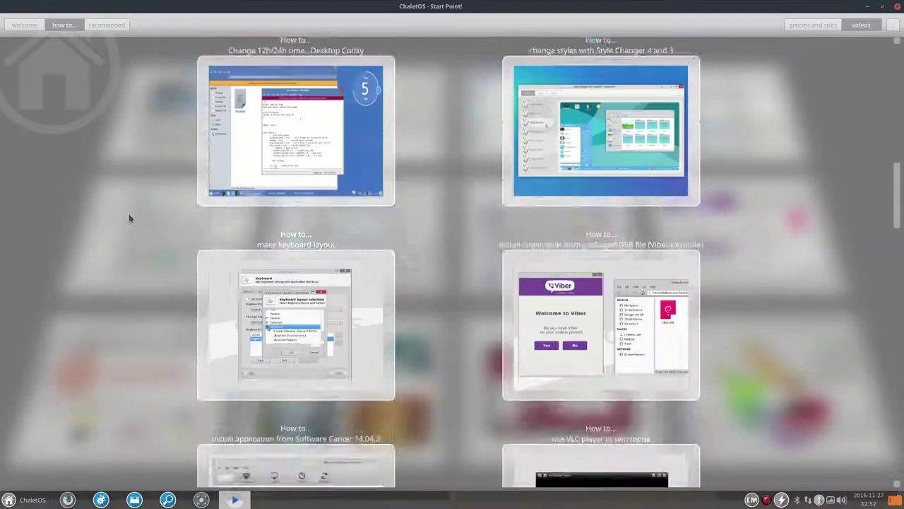
pyautogui.scroll(-10, 129, 214)
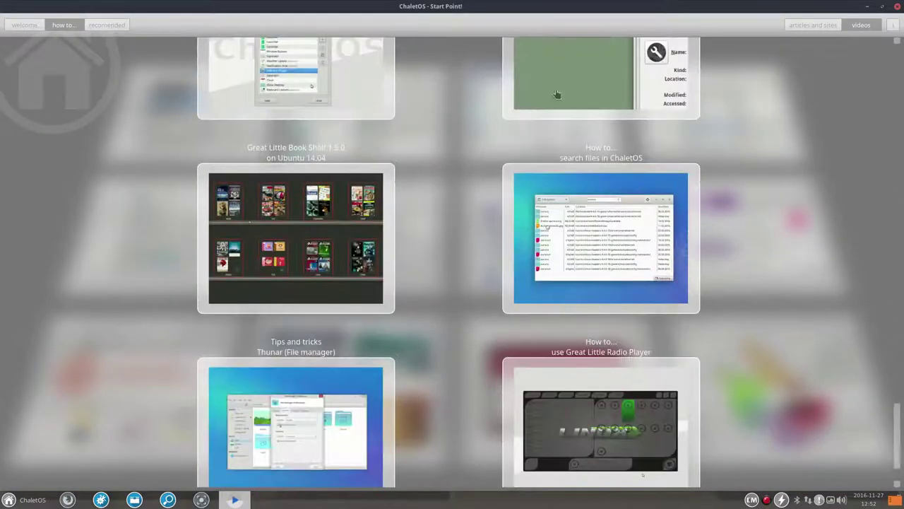
# Step: Browse the how-to articles and sites in Start Point through to the end of the list
pyautogui.click(793, 26)
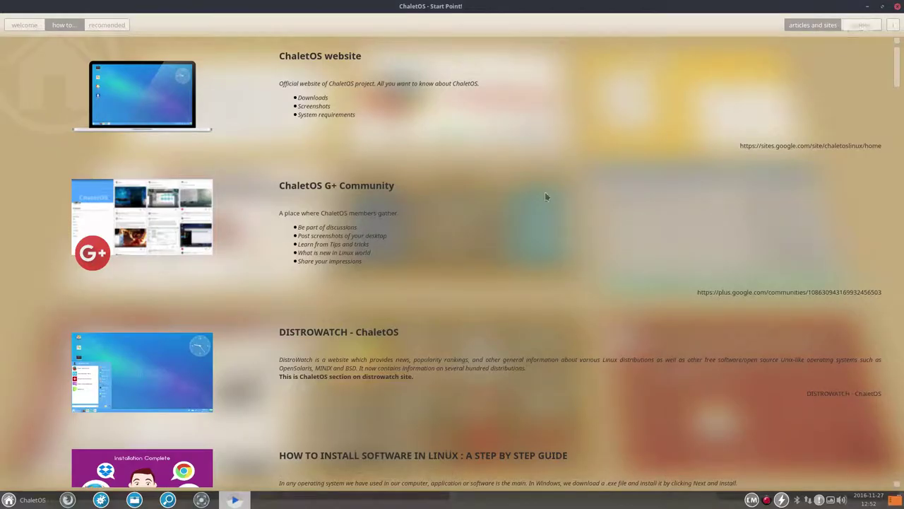
pyautogui.scroll(-6, 402, 303)
pyautogui.scroll(-15, 403, 308)
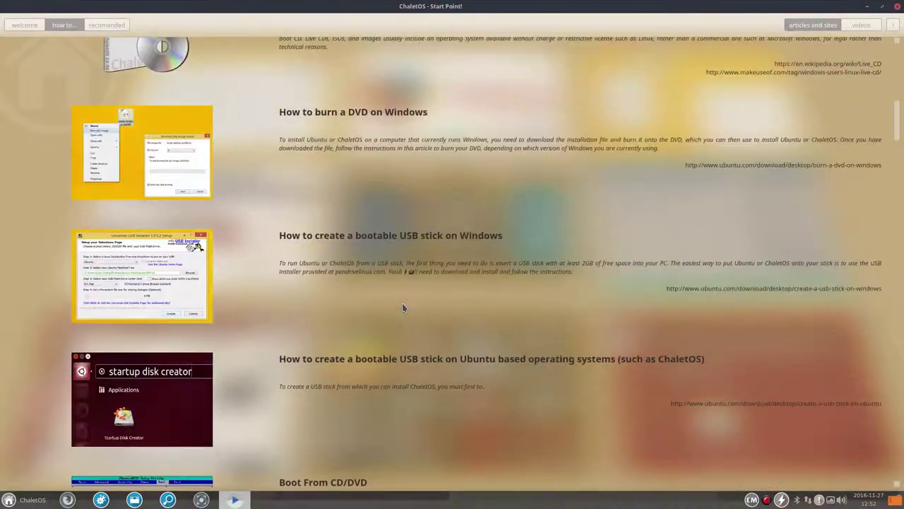
pyautogui.scroll(-12, 402, 306)
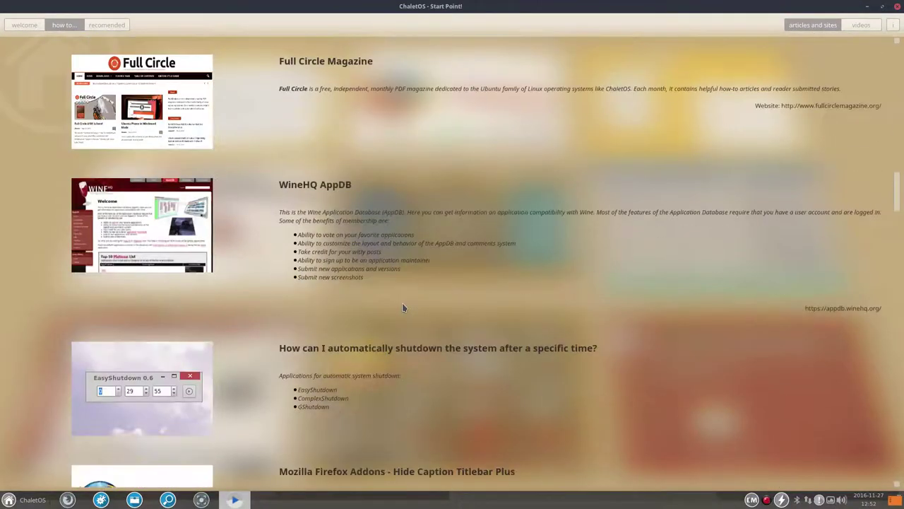
pyautogui.scroll(-13, 401, 307)
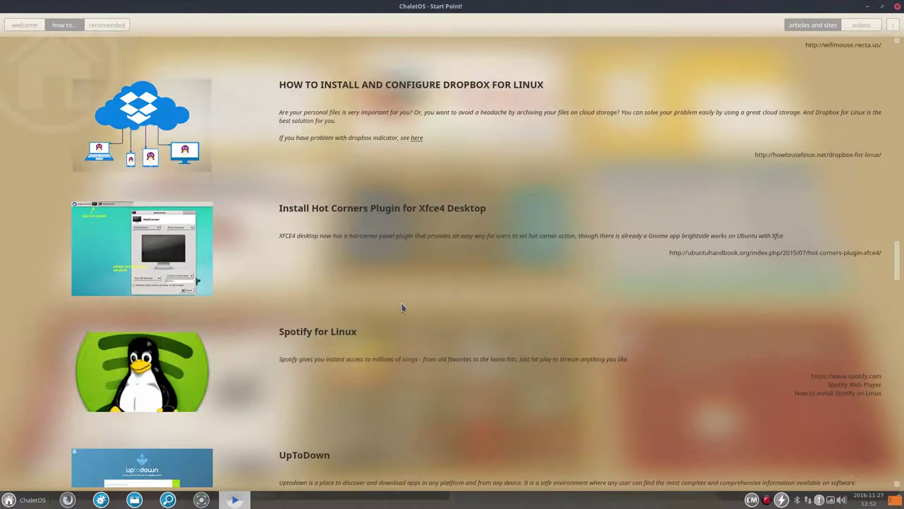
pyautogui.scroll(-5, 401, 308)
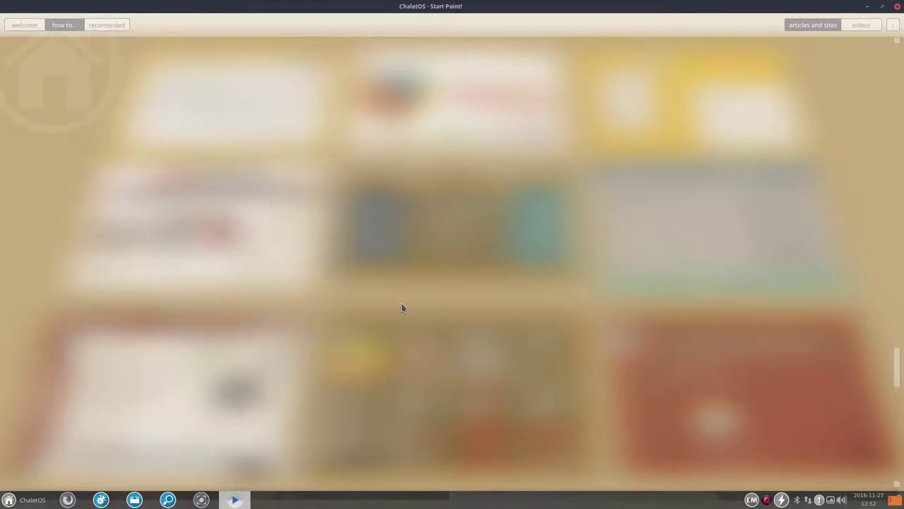
# Step: Return to the how-to videos and look through the tutorials down to the Kodi and wallpaper entries
pyautogui.click(861, 25)
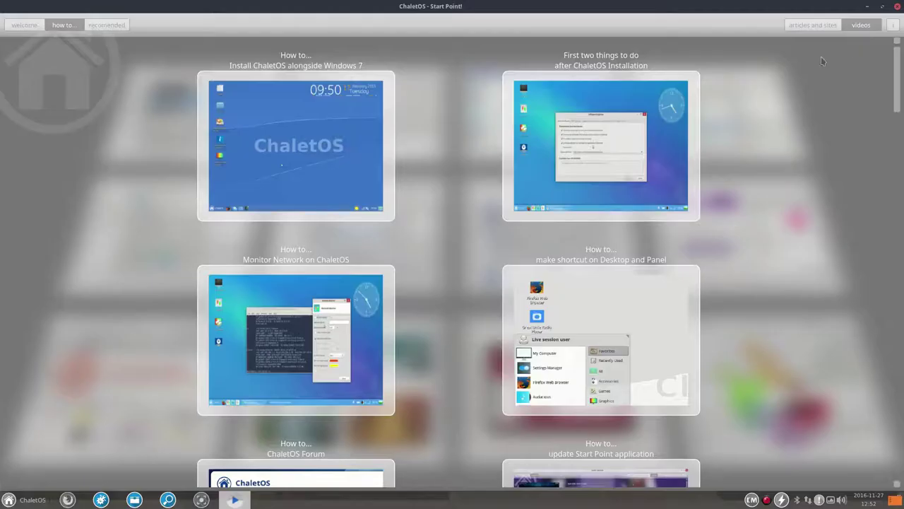
pyautogui.scroll(-15, 473, 252)
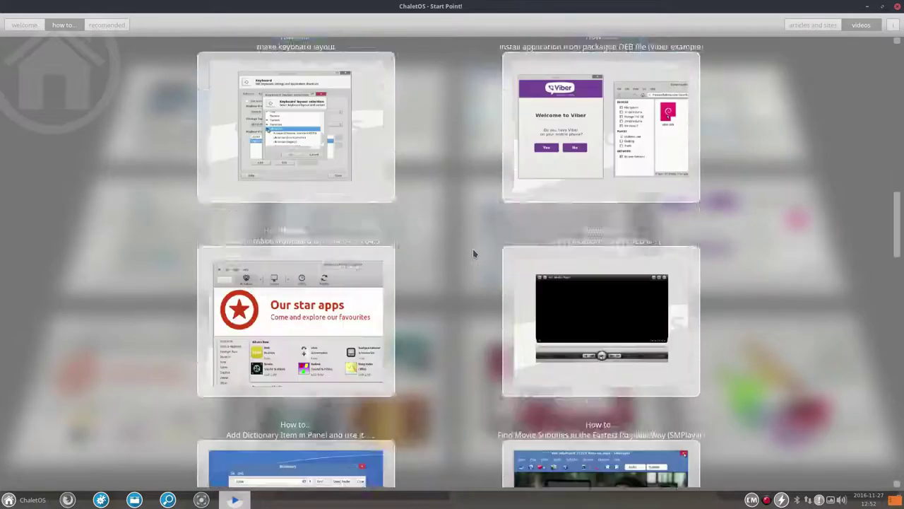
pyautogui.scroll(-4, 473, 253)
pyautogui.scroll(-4, 473, 252)
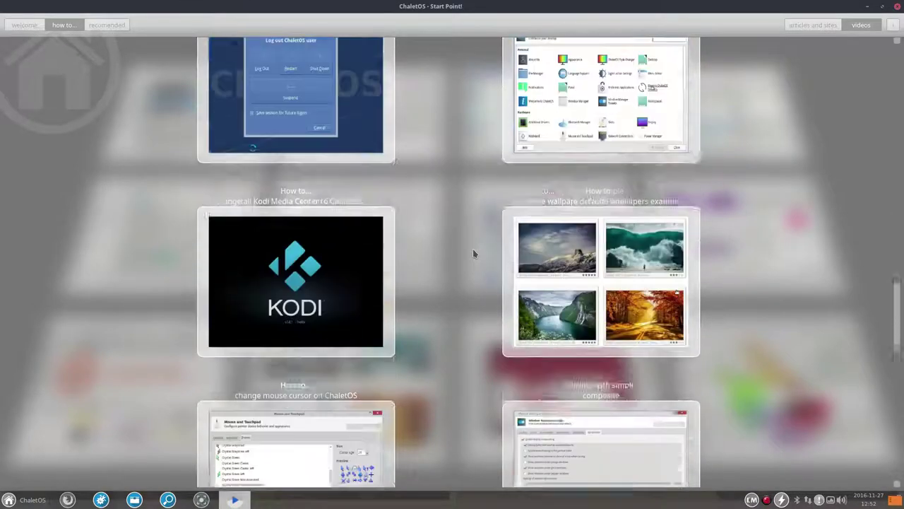
# Step: Open Start Point's recommended applications and browse the multimedia and internet categories
pyautogui.click(100, 82)
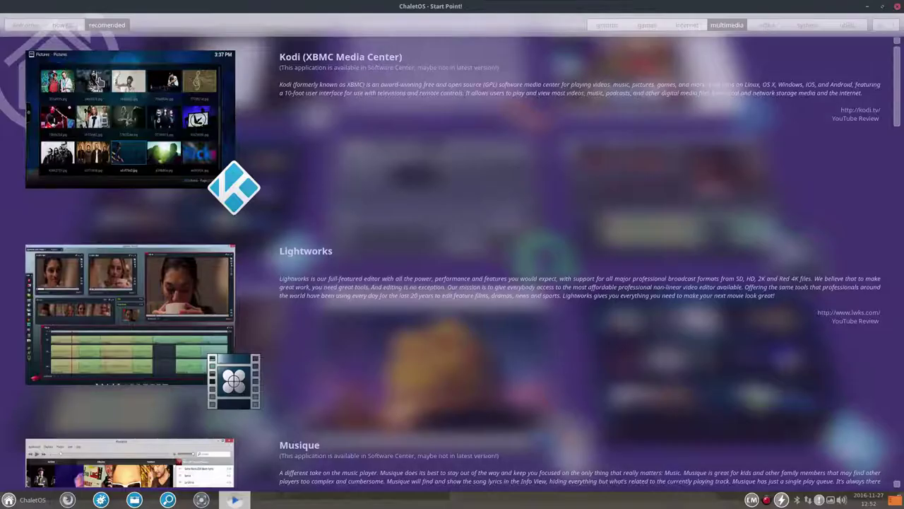
pyautogui.scroll(-4, 358, 203)
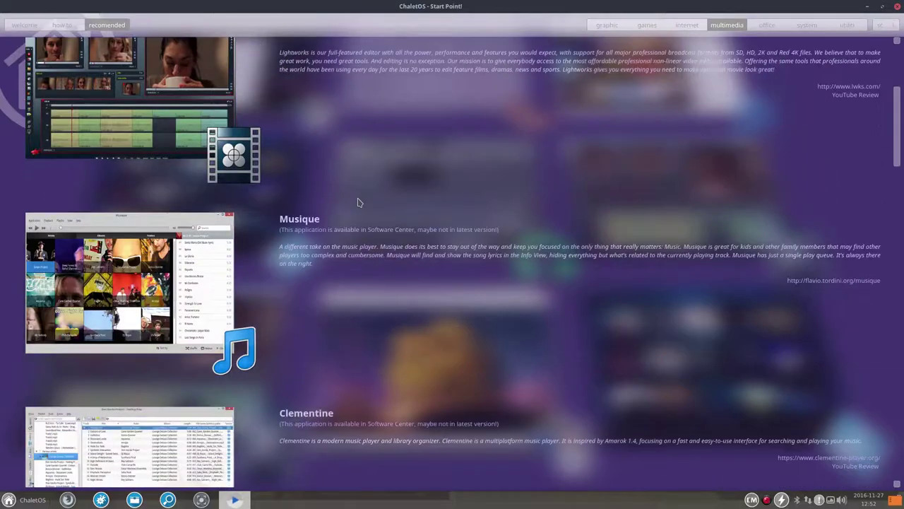
pyautogui.click(687, 25)
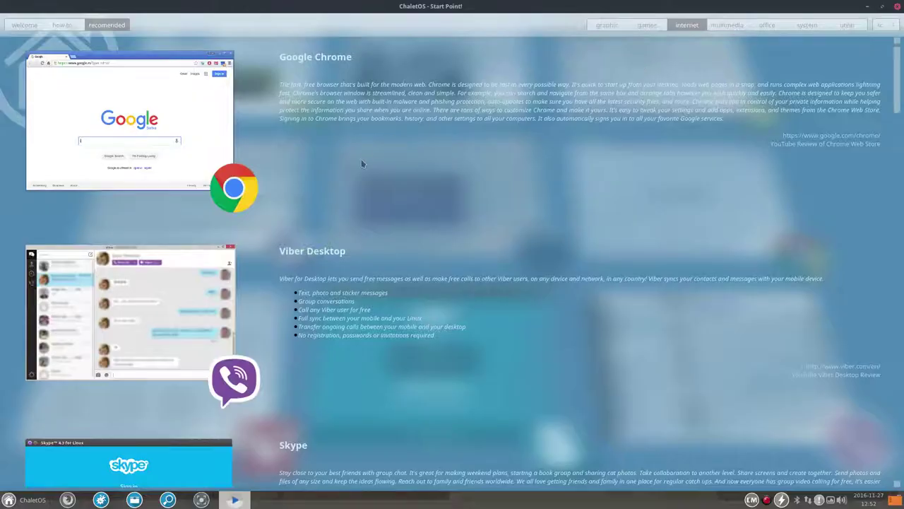
pyautogui.scroll(-7, 362, 164)
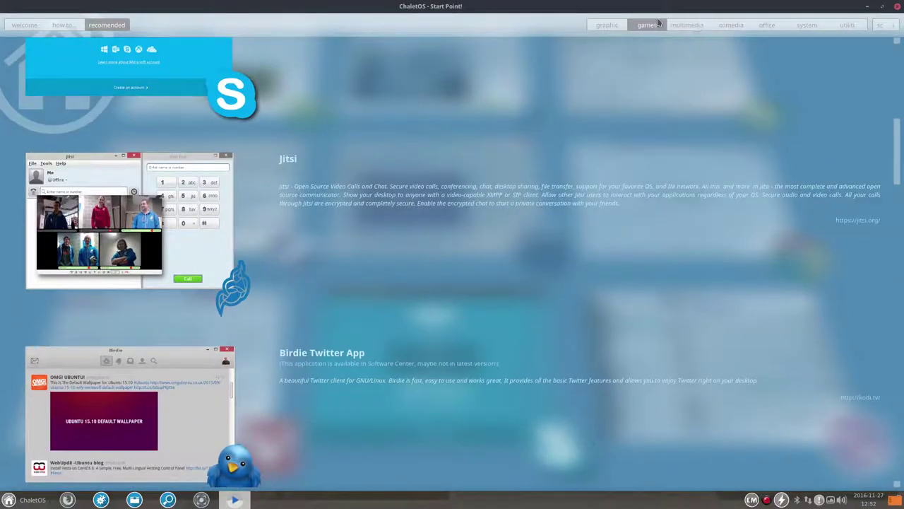
# Step: Look through the recommended games and graphic applications in Start Point
pyautogui.scroll(-10, 376, 206)
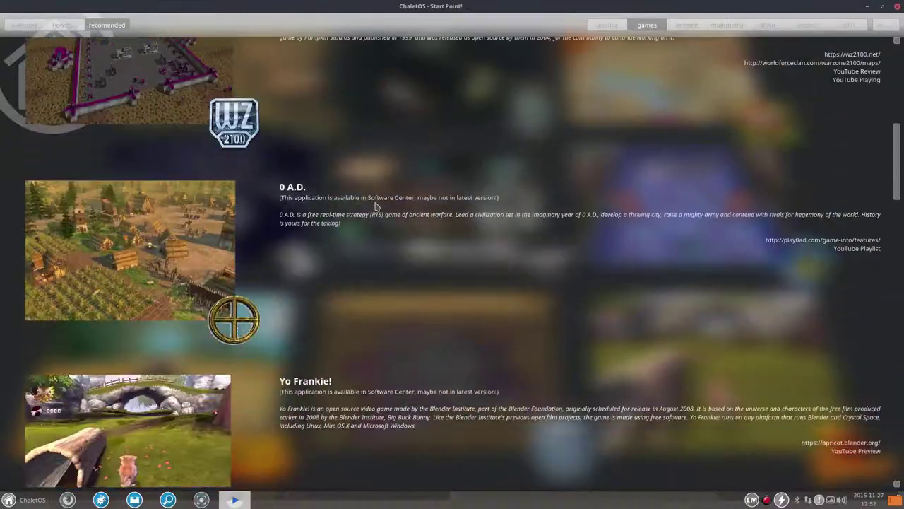
pyautogui.scroll(-3, 376, 206)
pyautogui.click(606, 26)
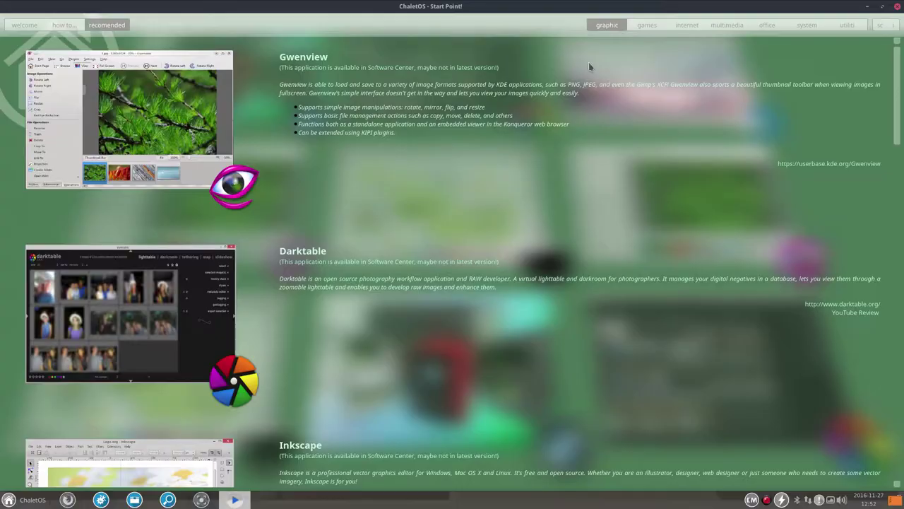
pyautogui.scroll(-1, 427, 189)
pyautogui.scroll(-6, 427, 189)
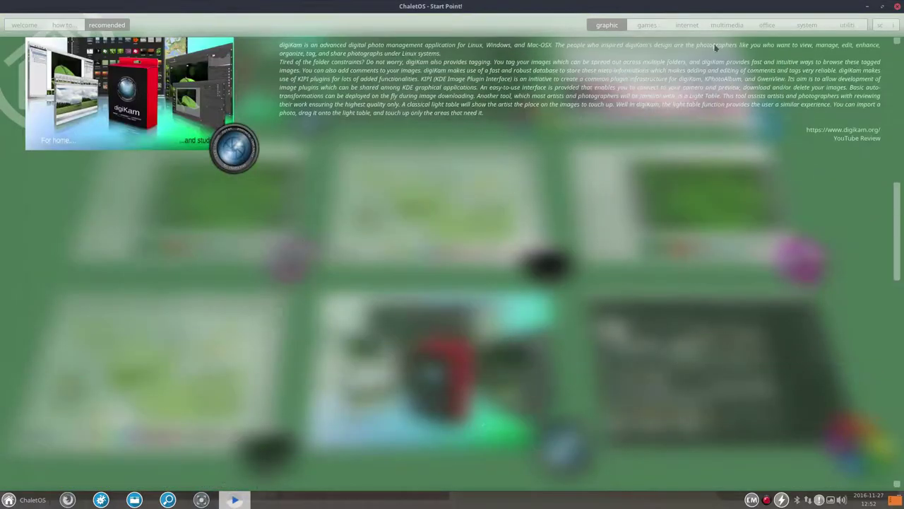
# Step: Browse the recommended system applications in Start Point
pyautogui.click(807, 25)
pyautogui.scroll(-10, 520, 224)
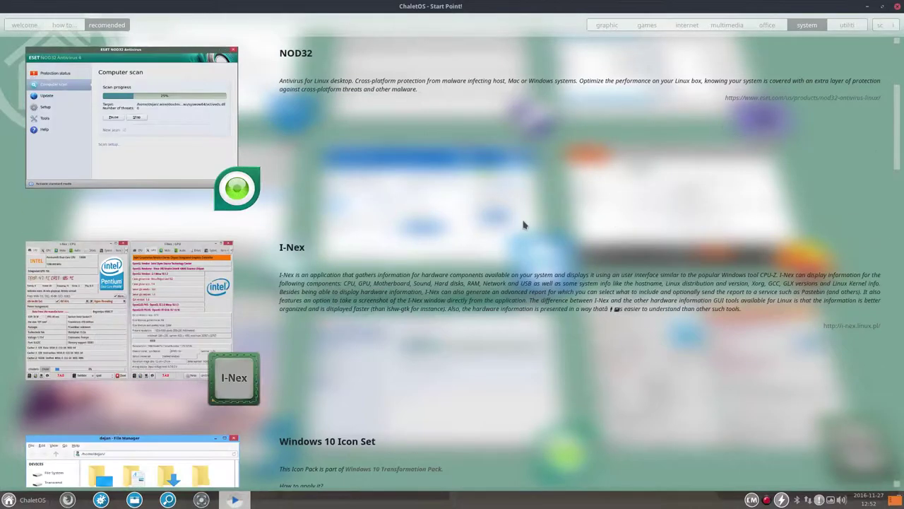
# Step: Leave Start Point, apply the Ambiance Classic style with Style Changer, and check its look in the ChaletOS menu
pyautogui.click(897, 6)
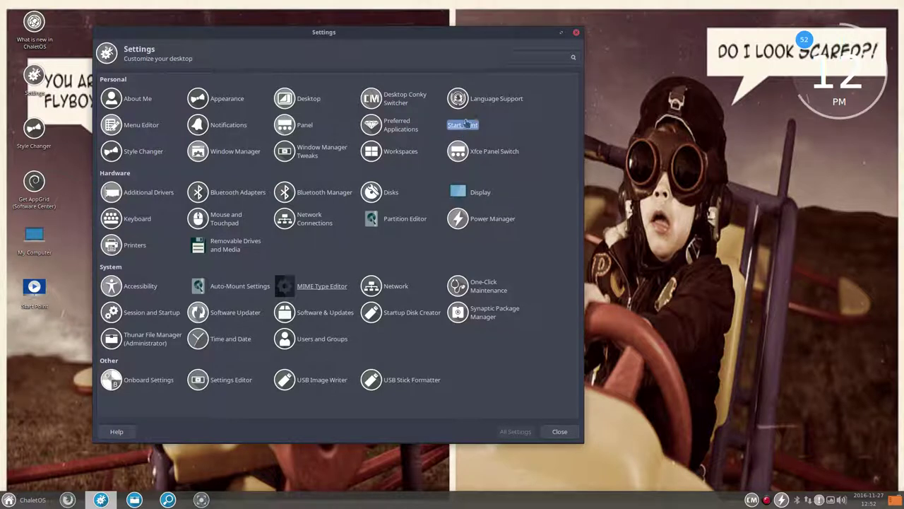
pyautogui.click(135, 151)
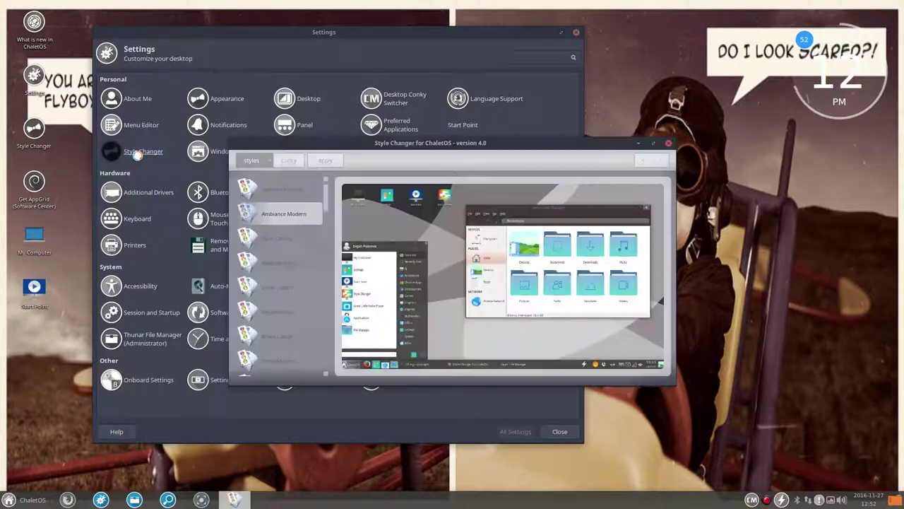
pyautogui.click(289, 196)
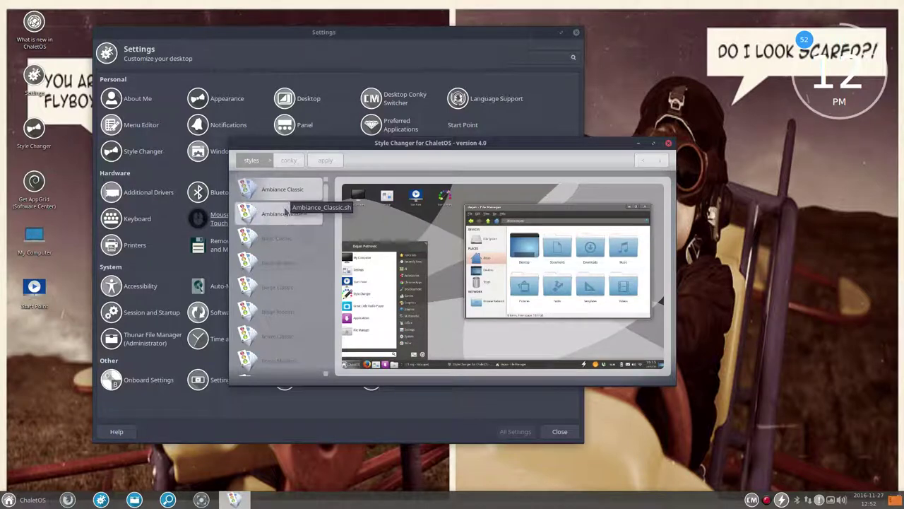
pyautogui.click(325, 160)
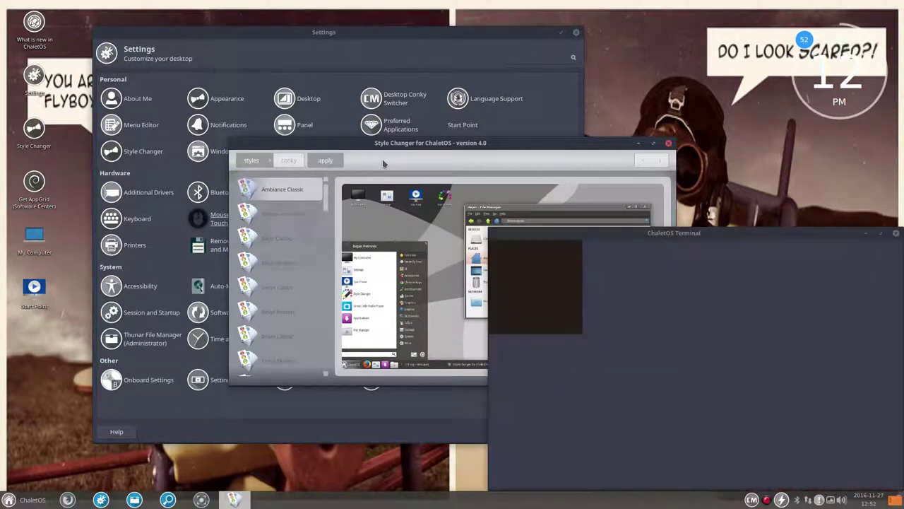
pyautogui.moveTo(426, 148); pyautogui.dragTo(506, 161)
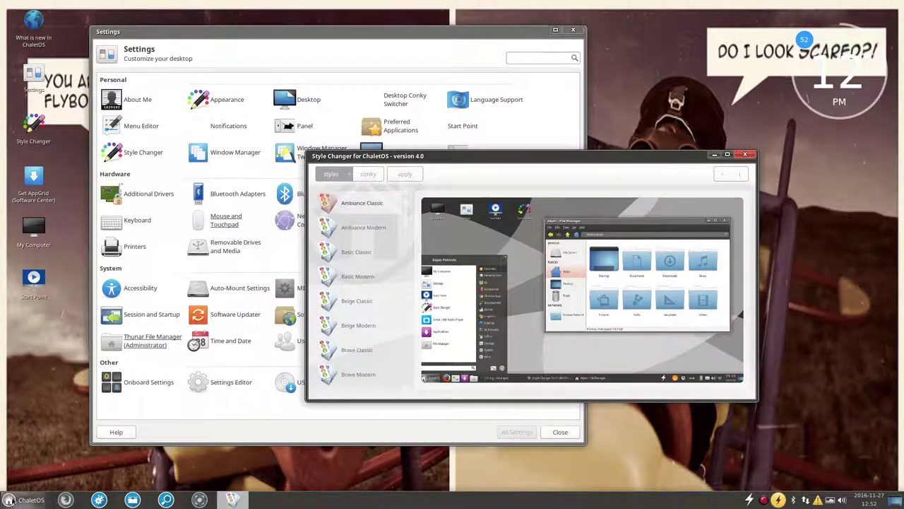
pyautogui.click(10, 500)
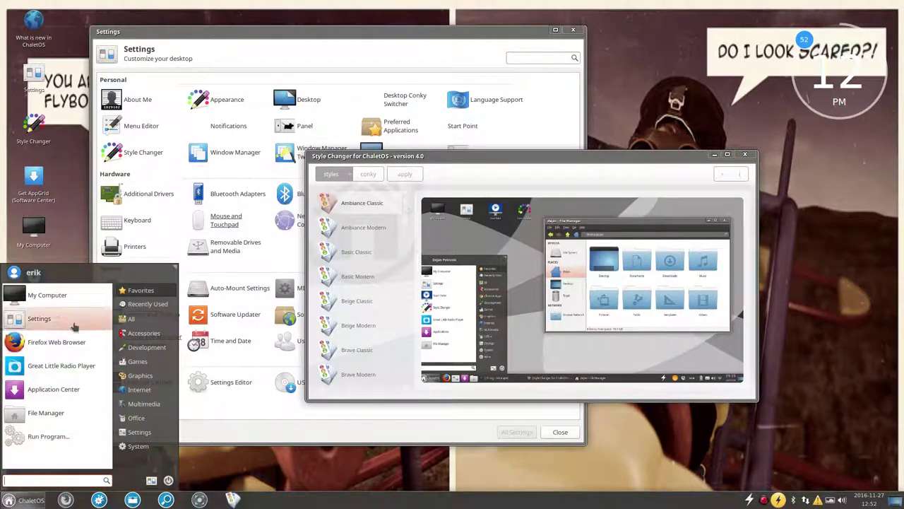
# Step: Apply the Ambiance Modern style and view it in the main menu, then switch the desktop to Basic Classic
pyautogui.click(364, 227)
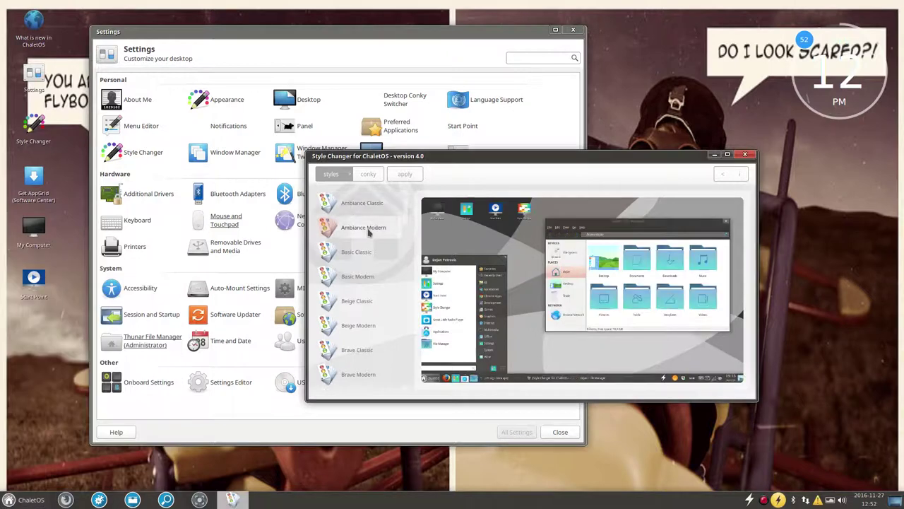
pyautogui.click(405, 174)
pyautogui.press('super')
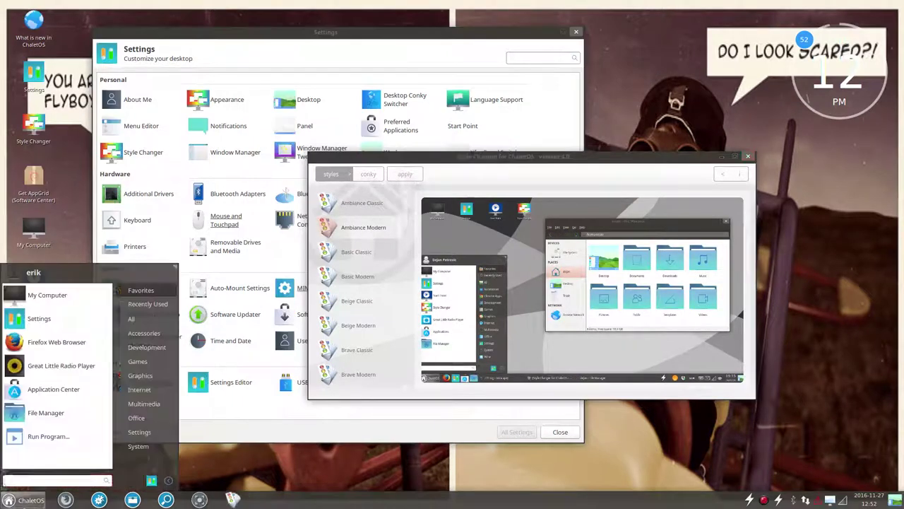
pyautogui.press('Escape')
pyautogui.click(357, 252)
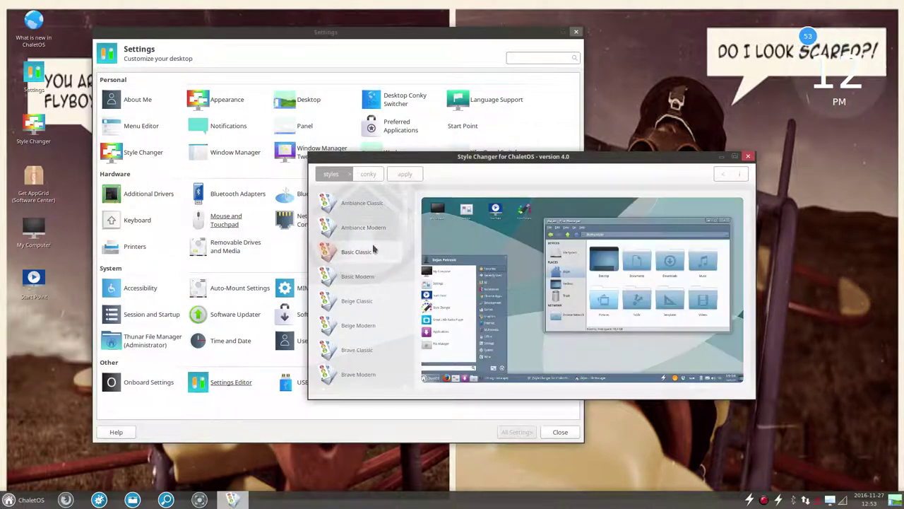
pyautogui.click(405, 174)
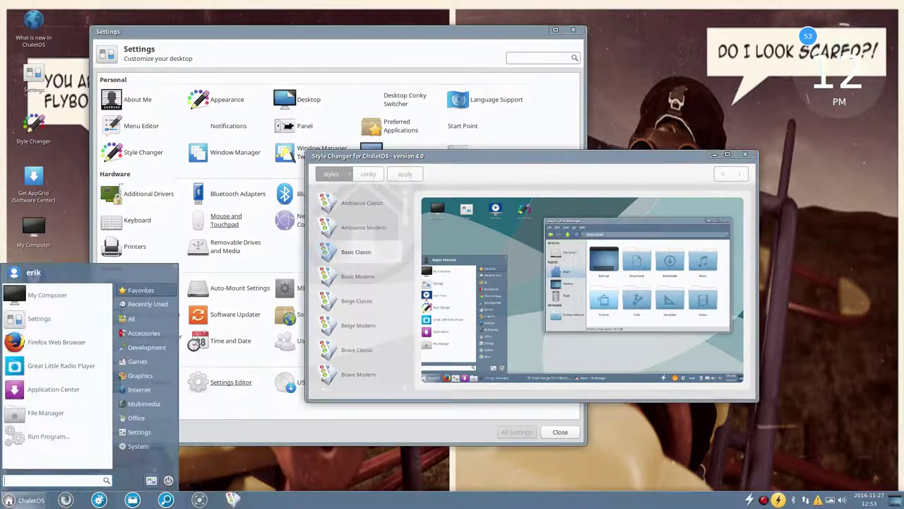
# Step: Try the Basic Modern and Beige Classic styles, opening the main menu after each change
pyautogui.click(357, 276)
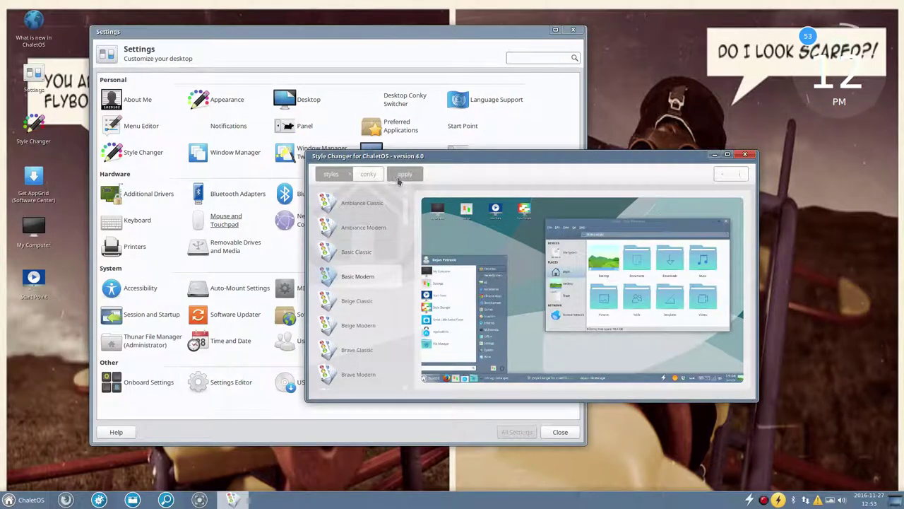
pyautogui.click(405, 174)
pyautogui.click(23, 502)
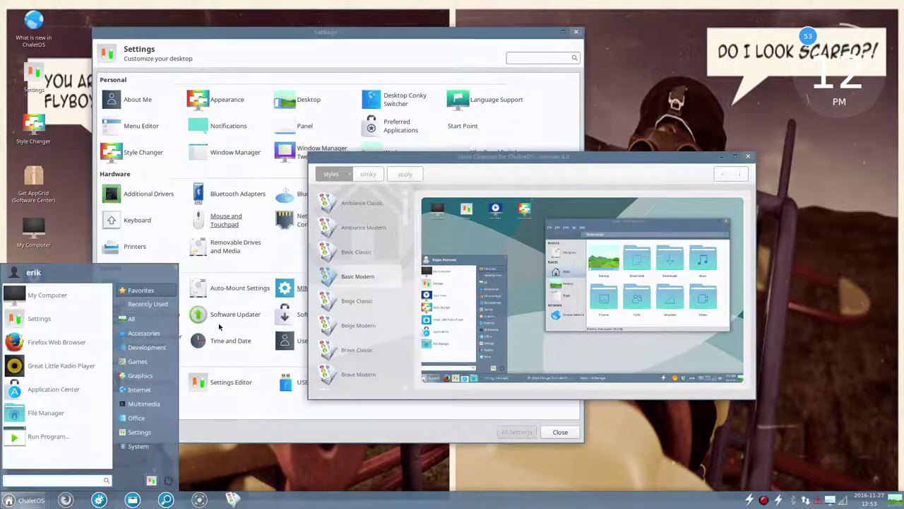
pyautogui.click(354, 300)
pyautogui.click(403, 174)
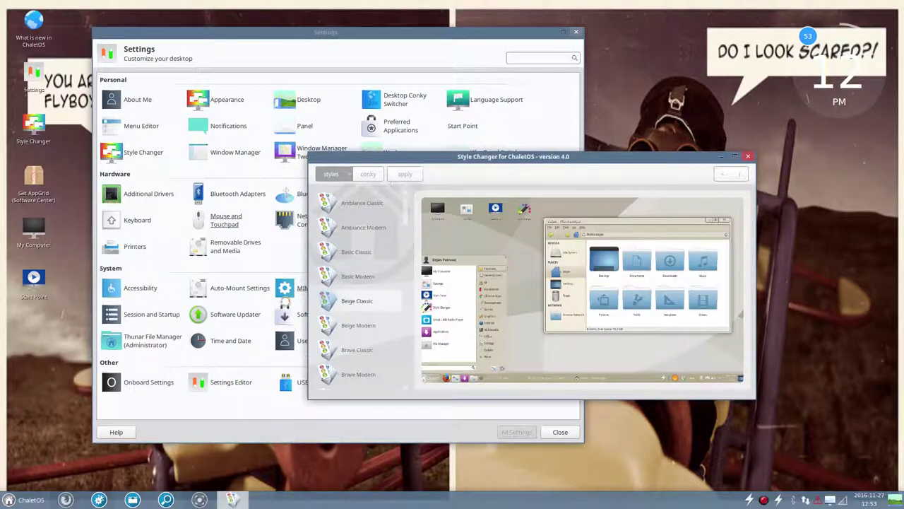
pyautogui.click(36, 502)
pyautogui.click(35, 502)
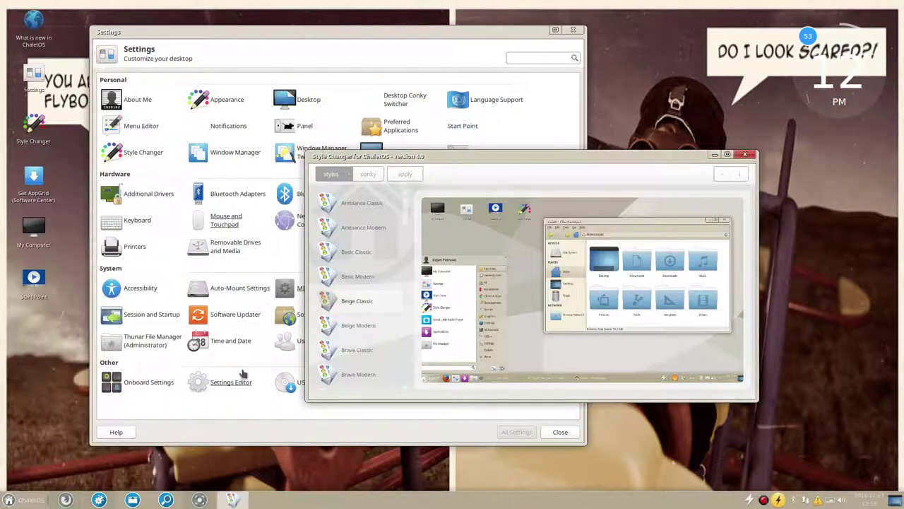
# Step: Apply the Brave Classic and DeviantArt Classic styles in turn, checking how the main menu looks with each
pyautogui.click(357, 349)
pyautogui.click(414, 176)
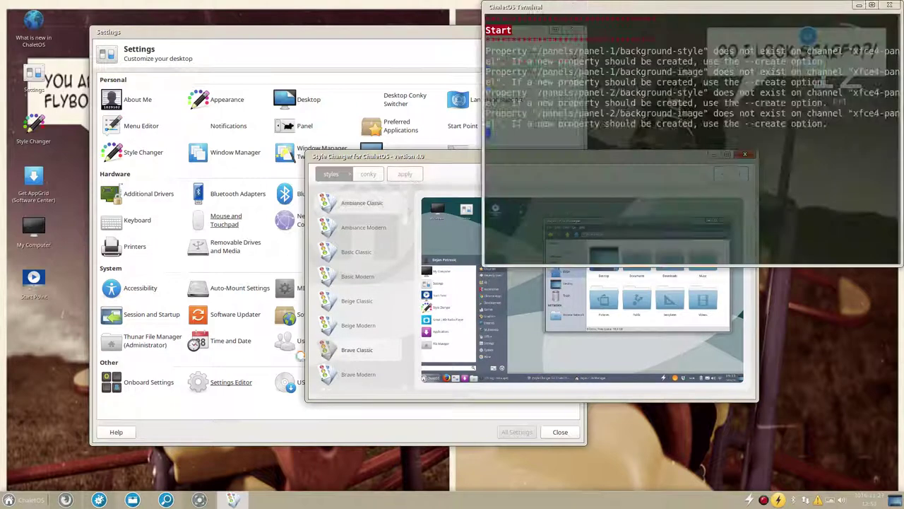
pyautogui.click(21, 501)
pyautogui.click(21, 501)
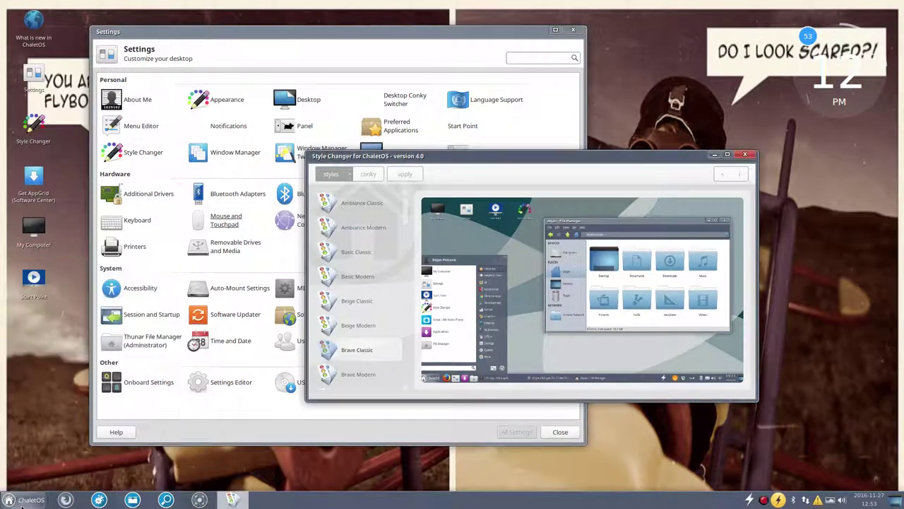
pyautogui.scroll(-3, 357, 332)
pyautogui.click(357, 331)
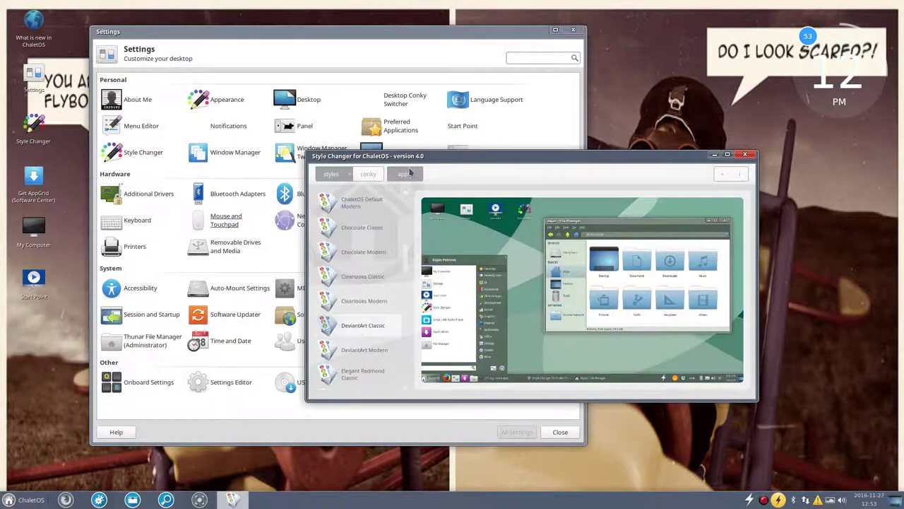
pyautogui.click(407, 178)
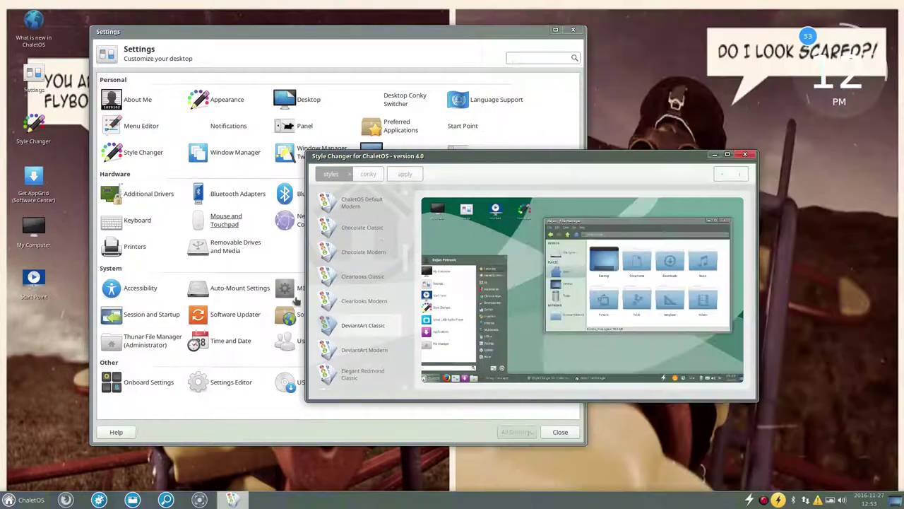
pyautogui.click(41, 502)
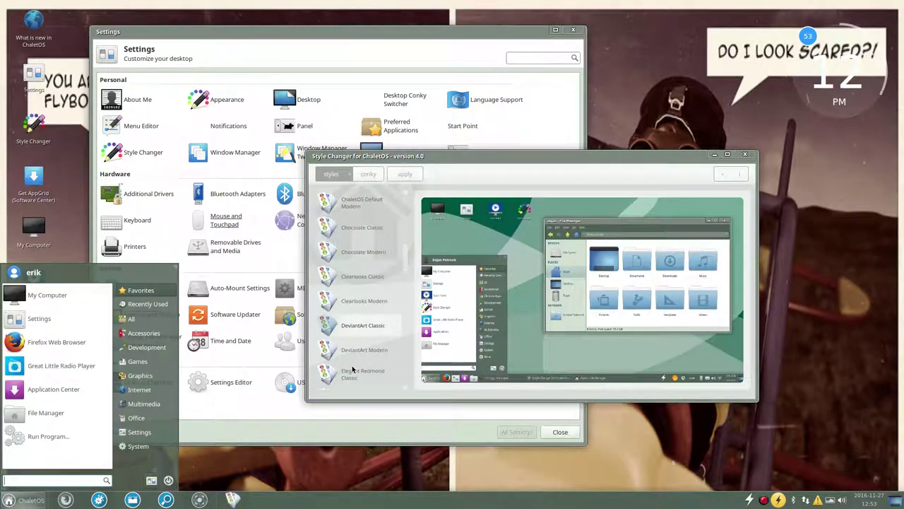
# Step: Apply the Elegant Redmond Classic and Radiance Classic styles in turn, viewing the main menu under each
pyautogui.click(353, 373)
pyautogui.click(406, 176)
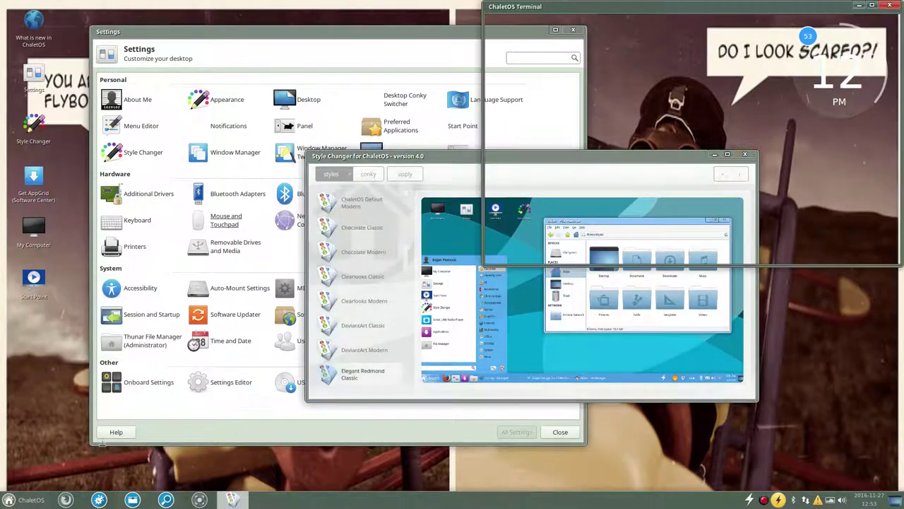
pyautogui.click(34, 501)
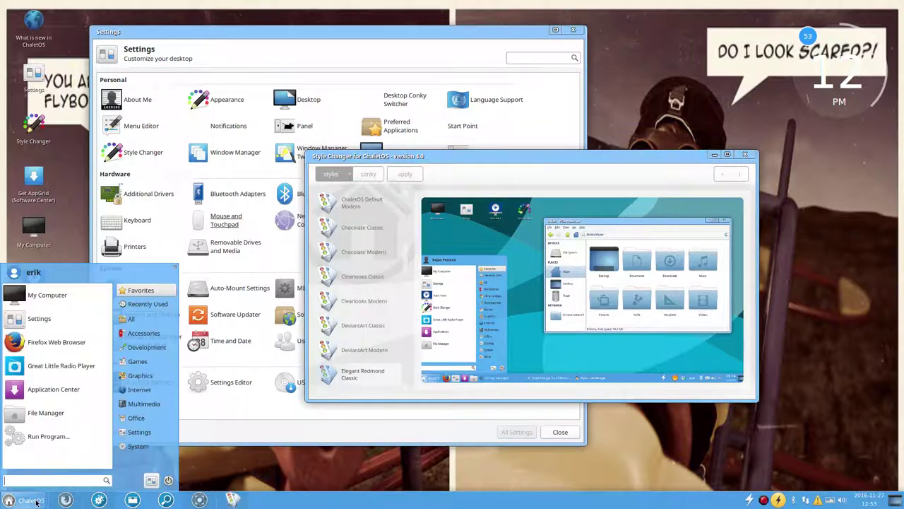
pyautogui.click(366, 338)
pyautogui.scroll(-5, 368, 332)
pyautogui.click(374, 253)
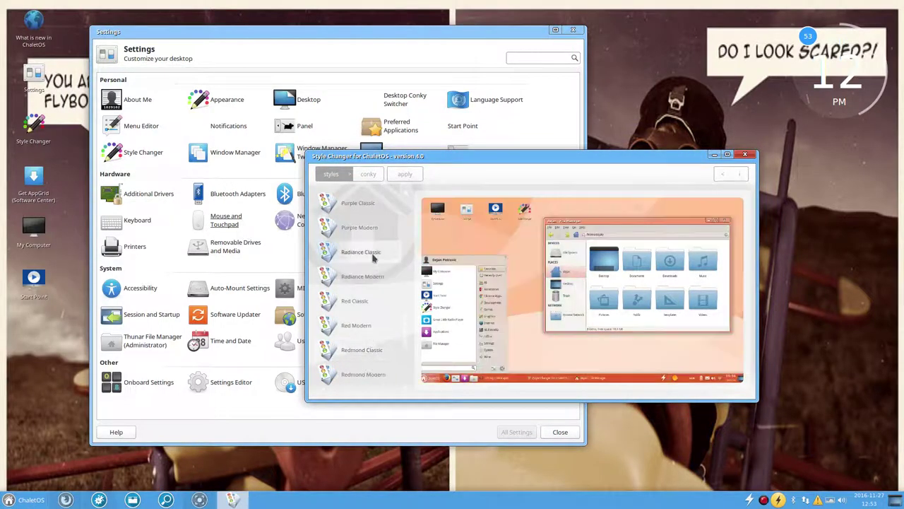
pyautogui.click(405, 174)
pyautogui.click(10, 499)
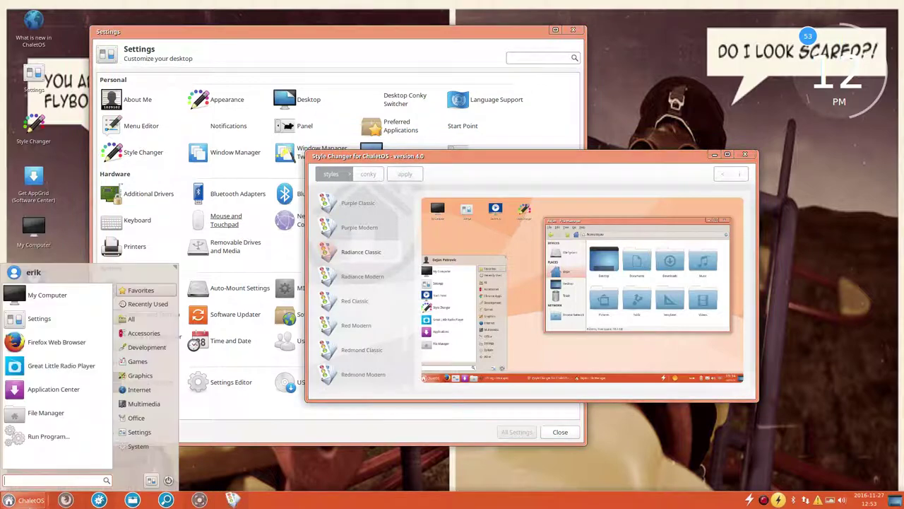
pyautogui.click(10, 500)
# Step: Apply the Red Classic and Redmond Classic styles one after the other, checking the main menu each time
pyautogui.click(355, 300)
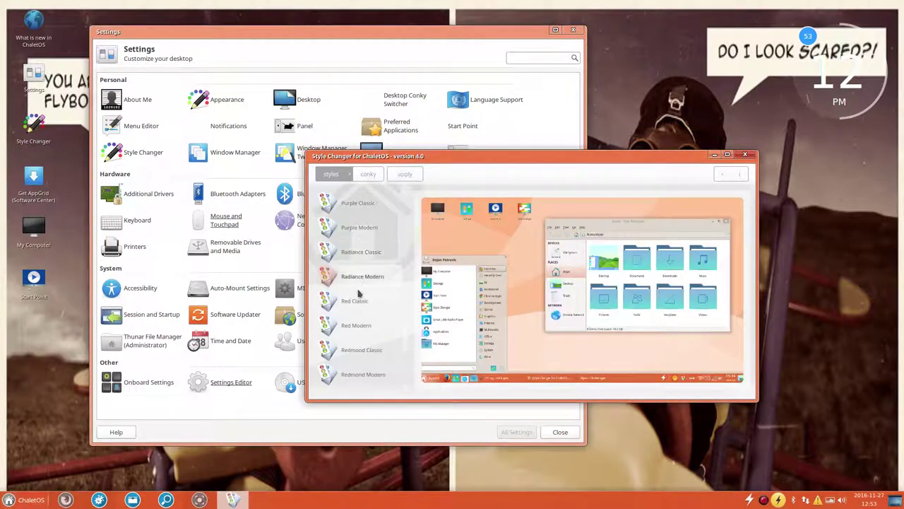
pyautogui.click(405, 174)
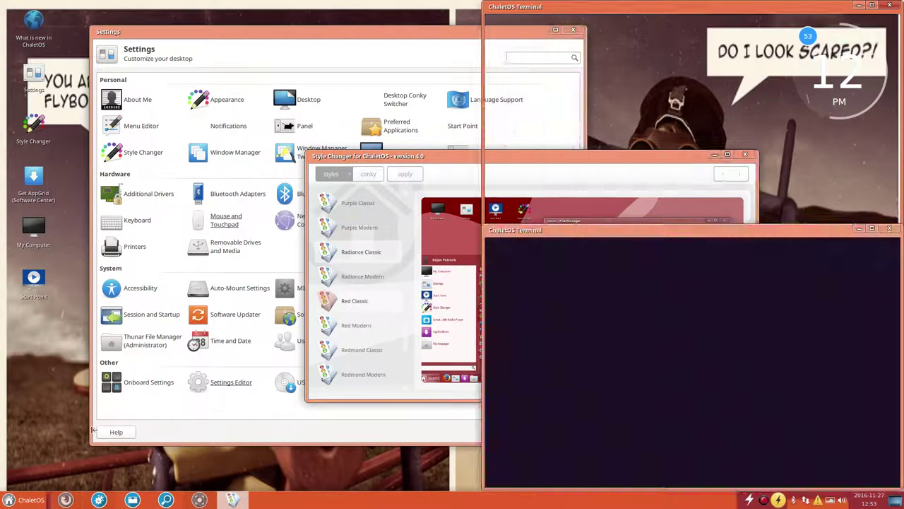
pyautogui.click(31, 500)
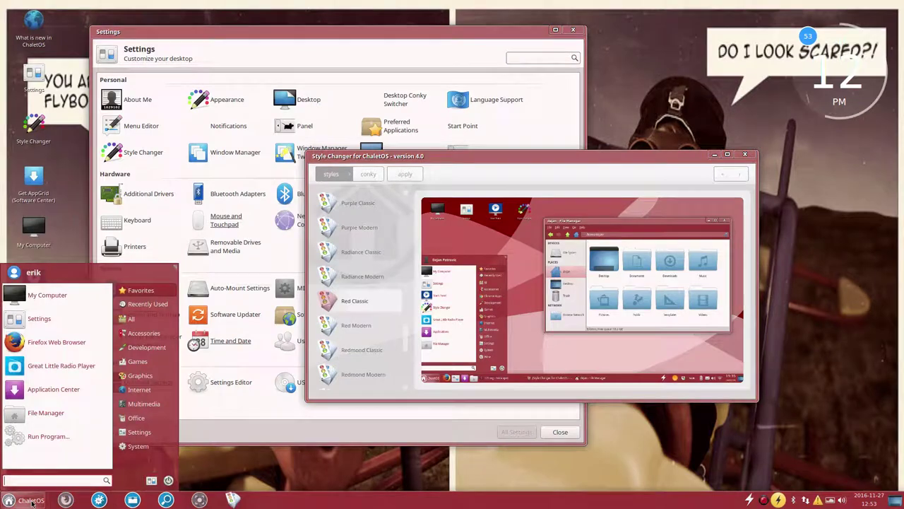
pyautogui.click(300, 323)
pyautogui.scroll(-2, 353, 325)
pyautogui.click(357, 348)
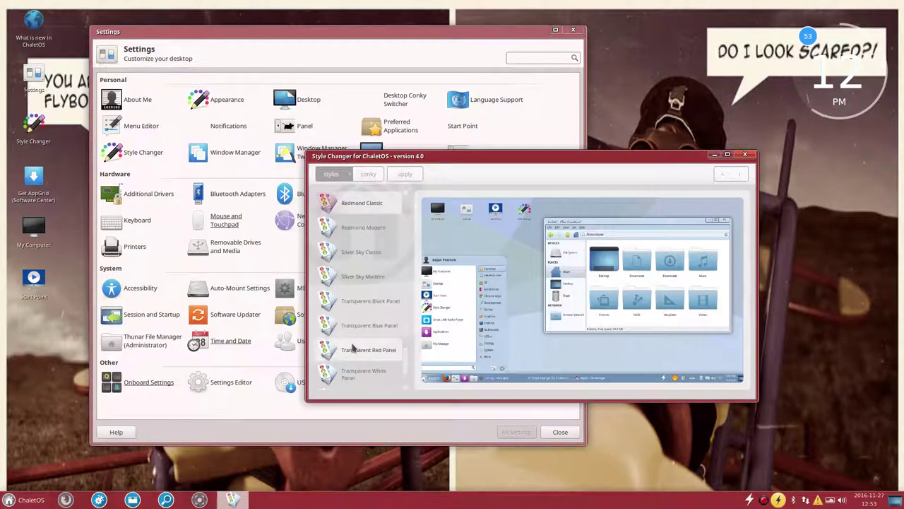
pyautogui.click(405, 174)
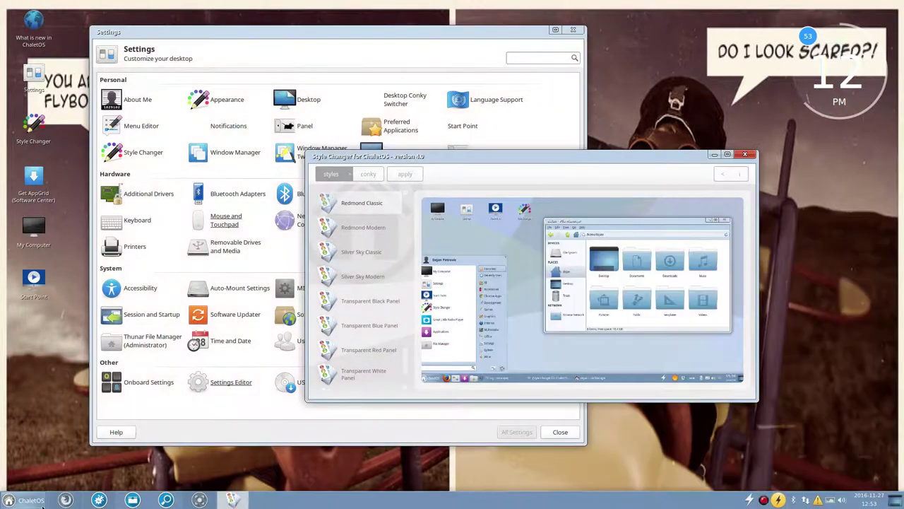
pyautogui.click(32, 500)
# Step: Apply the Transparent Black Panel and Transparent Blue Panel styles in turn and check the panel and main menu
pyautogui.click(385, 345)
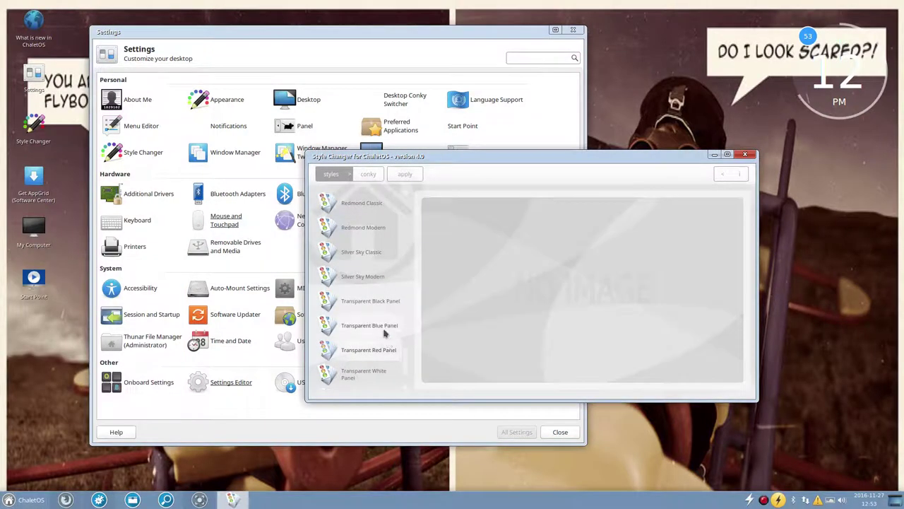
pyautogui.click(405, 175)
pyautogui.click(29, 501)
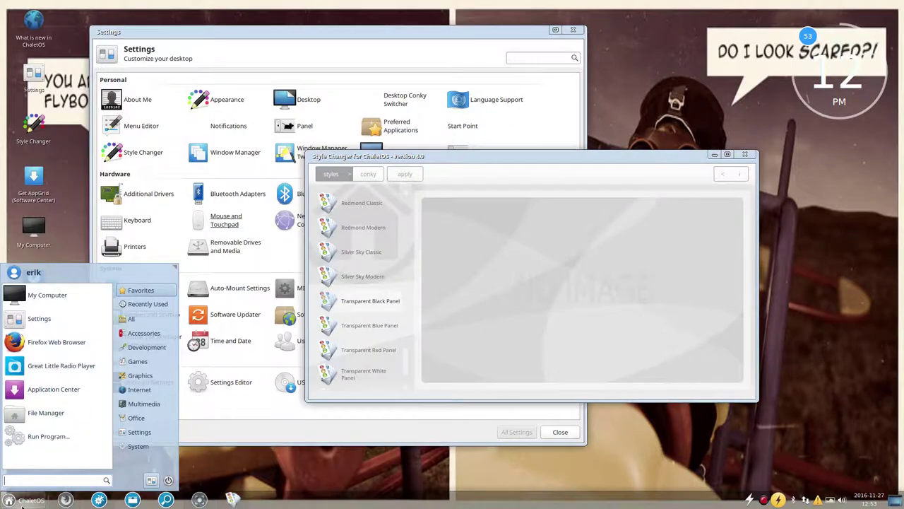
pyautogui.click(356, 304)
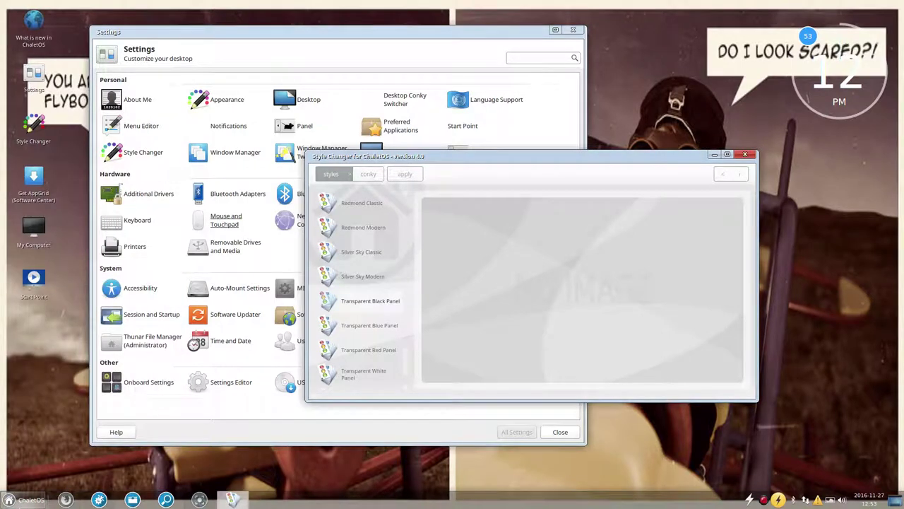
pyautogui.click(373, 323)
pyautogui.click(404, 175)
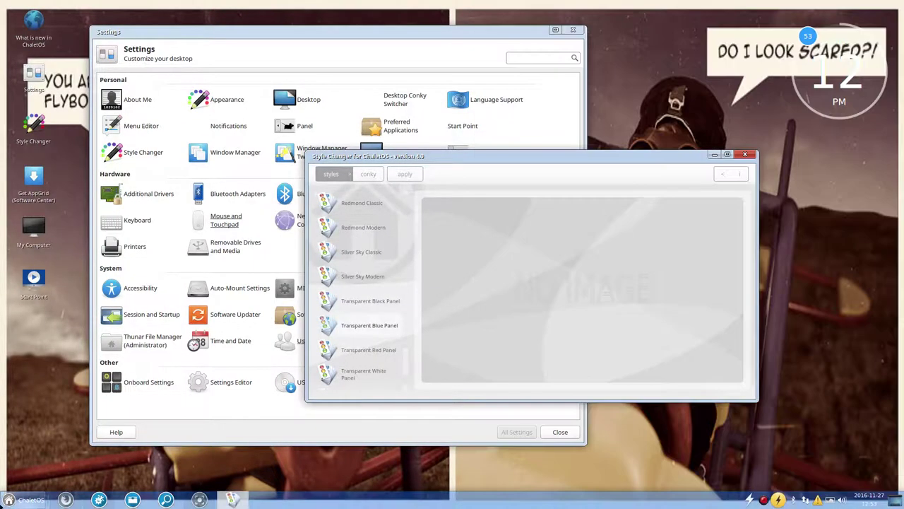
pyautogui.click(4, 506)
pyautogui.press('Escape')
# Step: Apply the Win7 Silver Classic style to the desktop and view the main menu
pyautogui.scroll(-2, 367, 361)
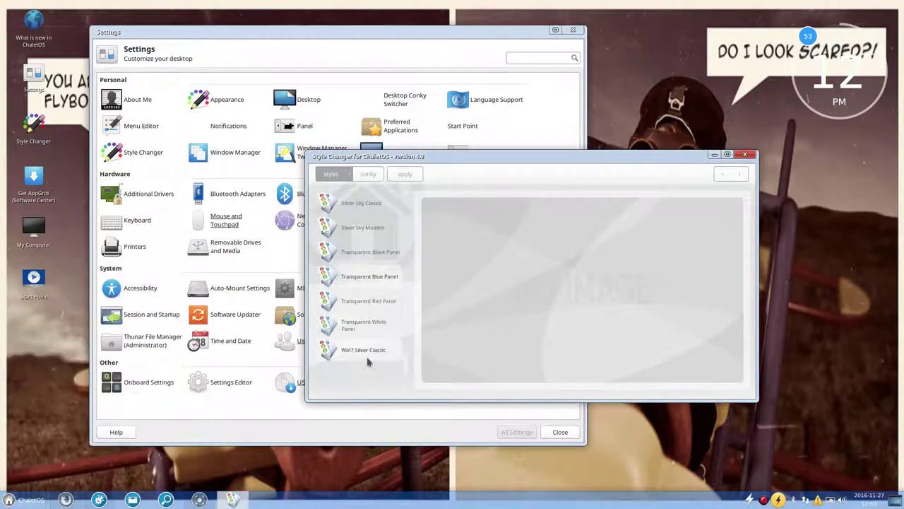
pyautogui.click(370, 351)
pyautogui.click(404, 175)
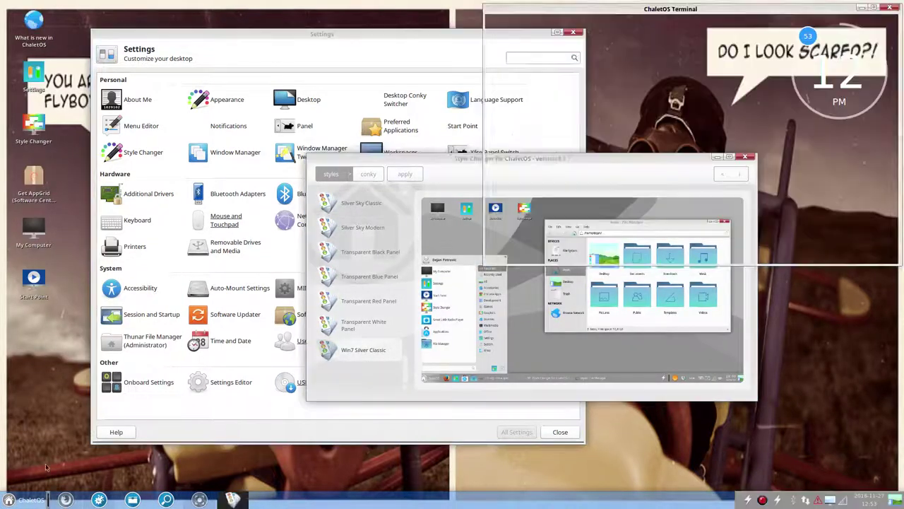
pyautogui.click(8, 500)
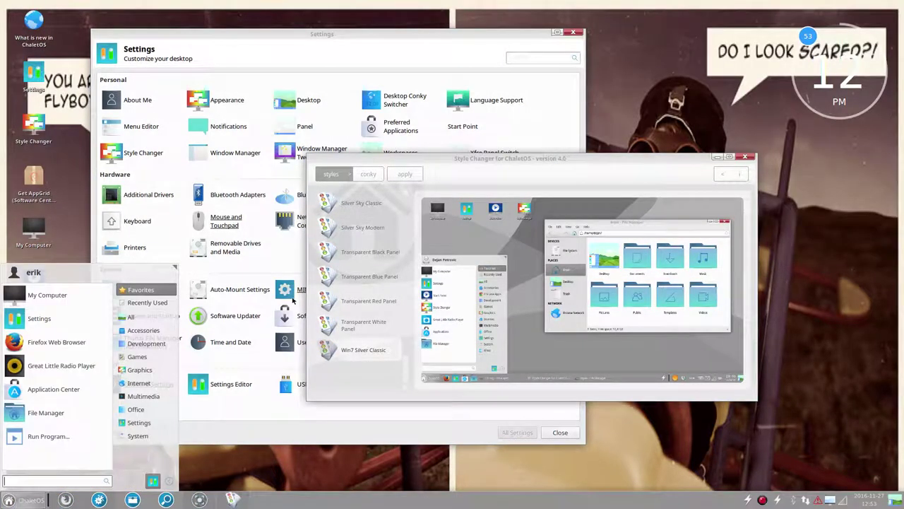
# Step: Show Style Changer's conky designs, move its window clear, and switch the desktop to the previous wallpaper
pyautogui.click(368, 175)
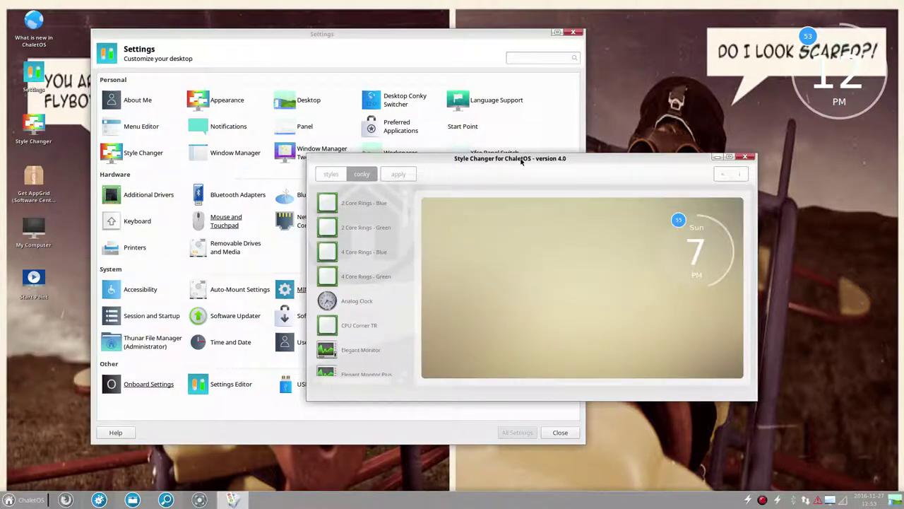
pyautogui.moveTo(522, 158); pyautogui.dragTo(420, 178)
pyautogui.click(466, 100)
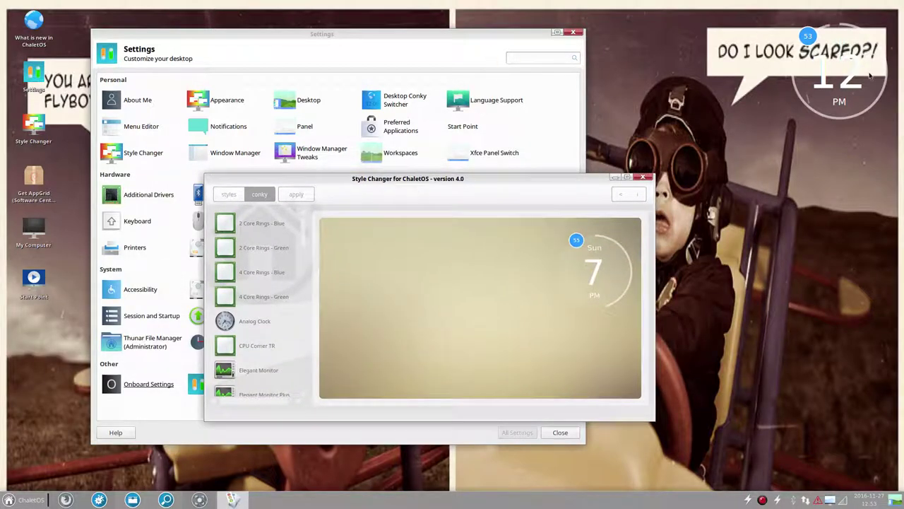
pyautogui.click(831, 501)
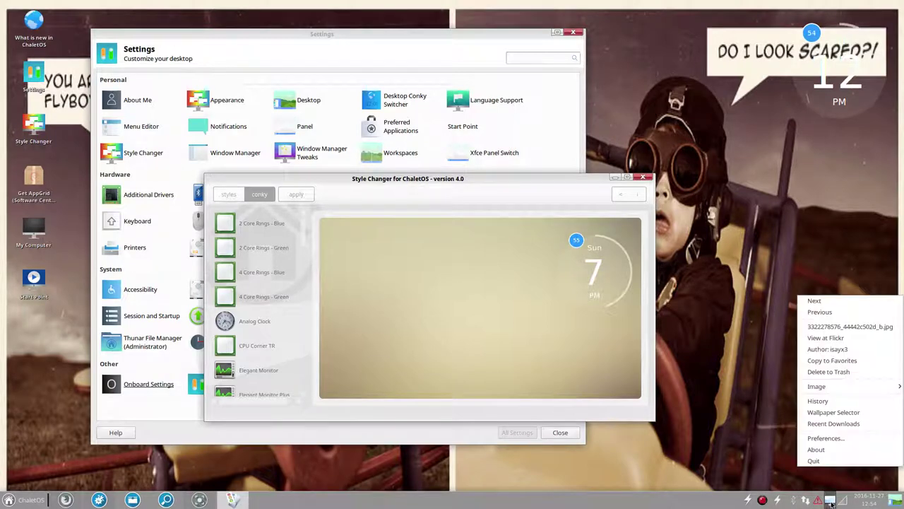
pyautogui.click(835, 311)
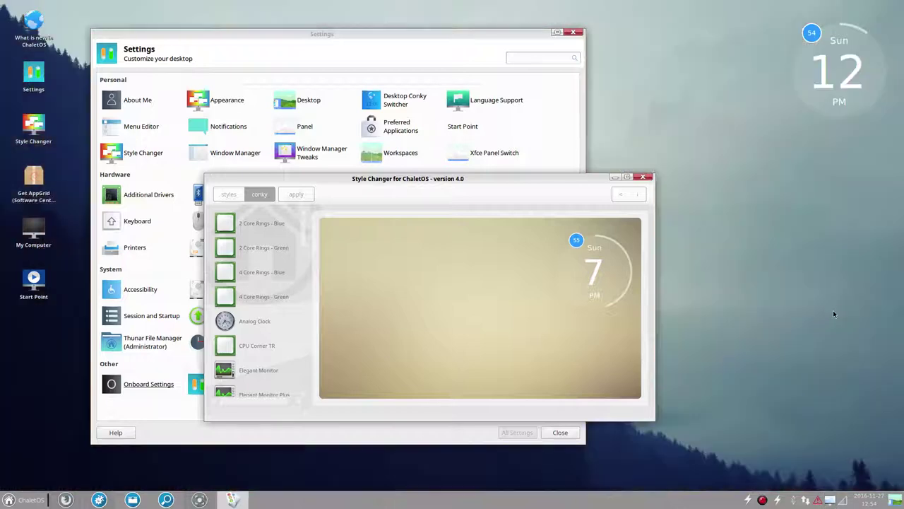
# Step: Apply the 2 Core Rings - Blue conky, preview the designs below it, and apply Elegant Monitor Plus
pyautogui.click(247, 226)
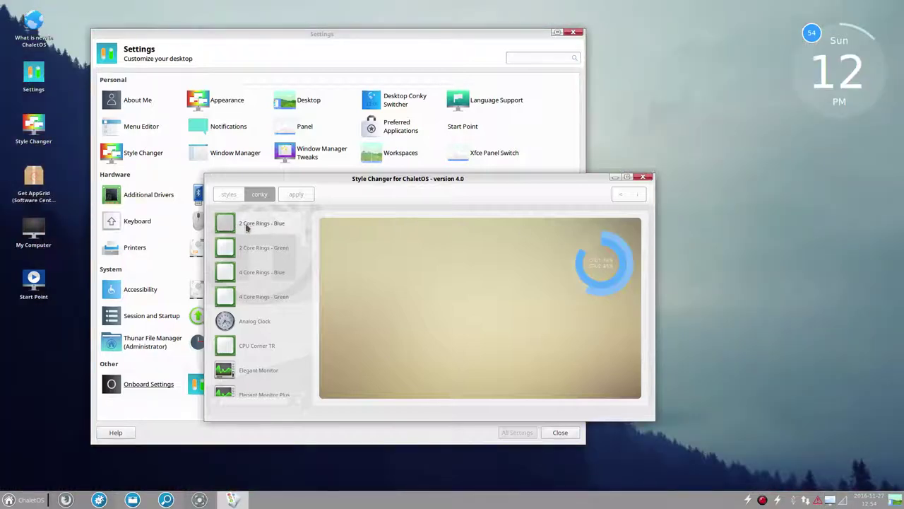
pyautogui.click(300, 196)
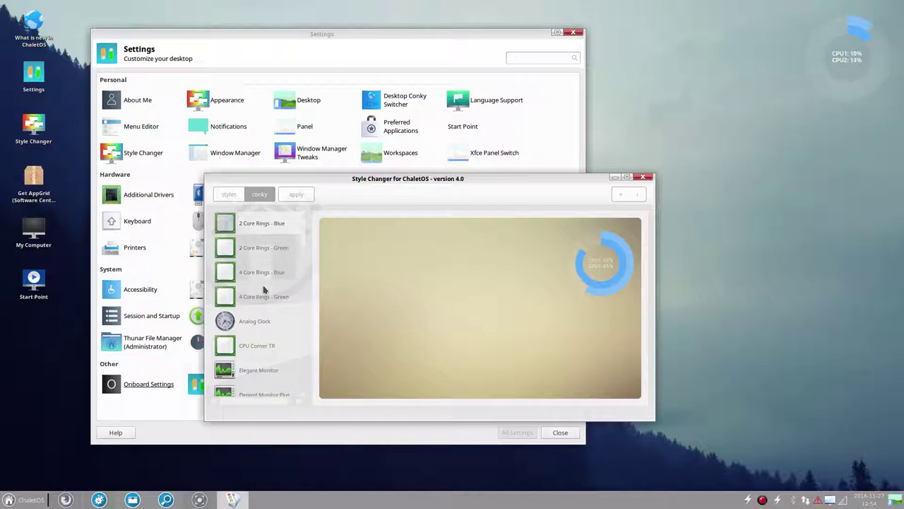
pyautogui.click(276, 332)
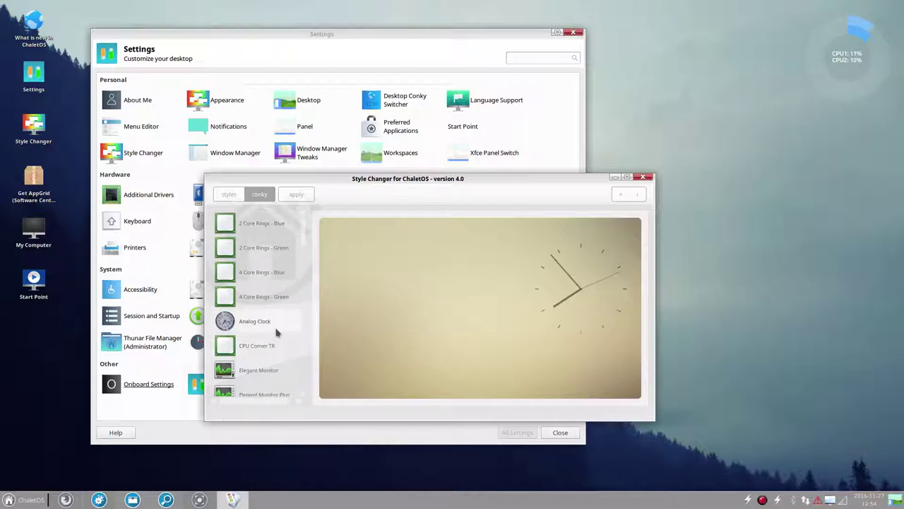
pyautogui.click(277, 229)
pyautogui.press('Down')
pyautogui.press('Down')
pyautogui.press('Down')
pyautogui.press('Down')
pyautogui.press('Down')
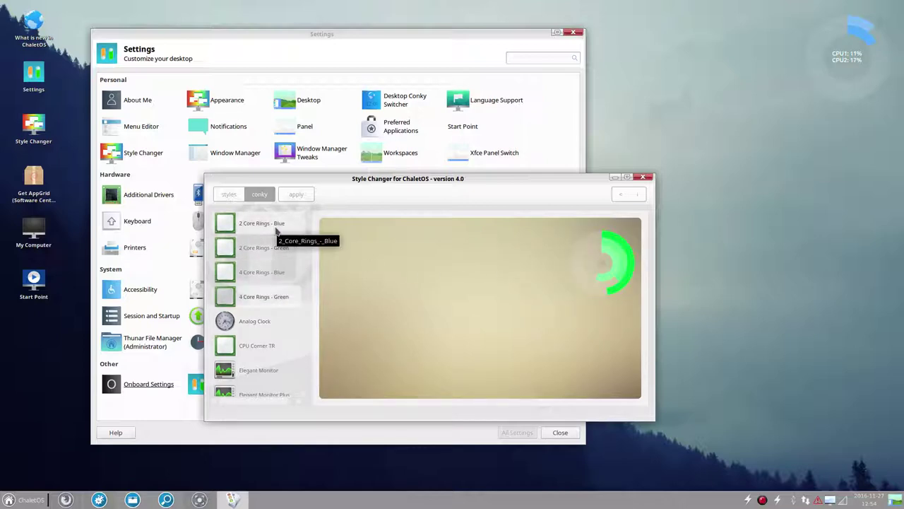
pyautogui.press('Down')
pyautogui.press('Down')
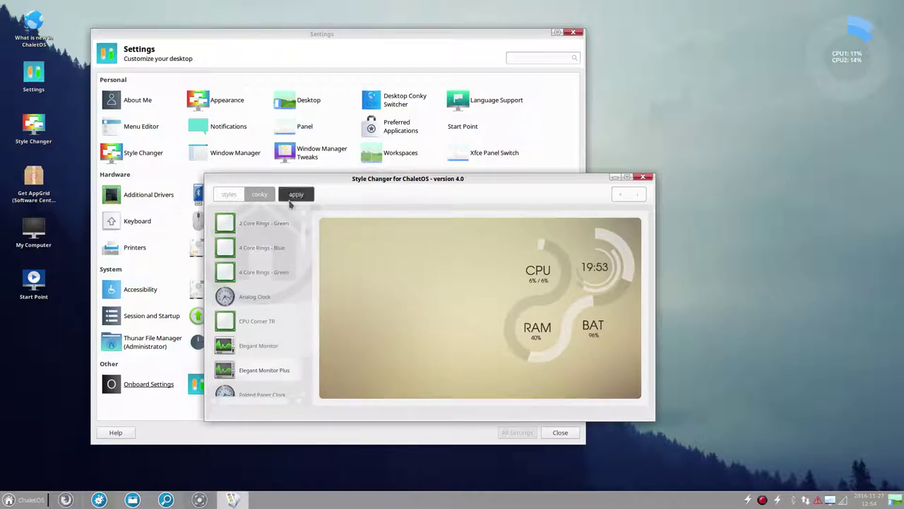
pyautogui.click(297, 194)
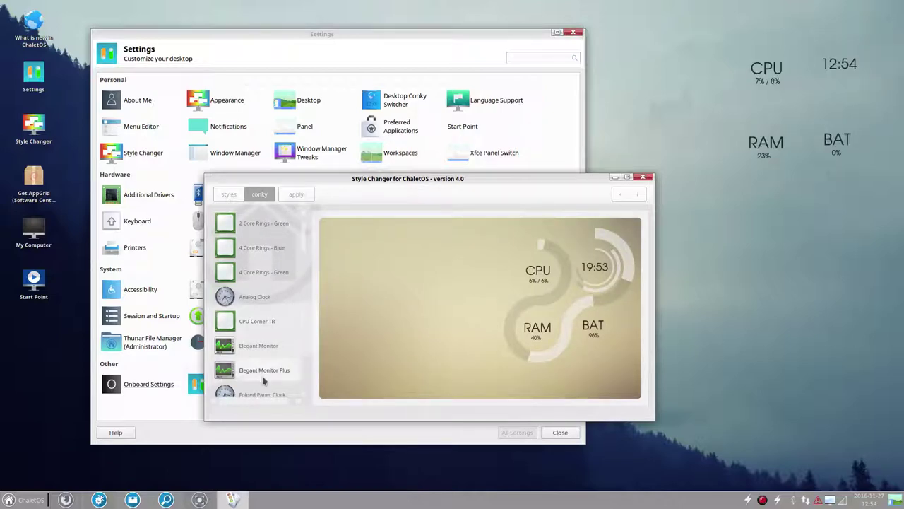
# Step: Preview the conky designs after Elegant Monitor Plus and apply Modern Clock - Blue
pyautogui.scroll(-2, 263, 382)
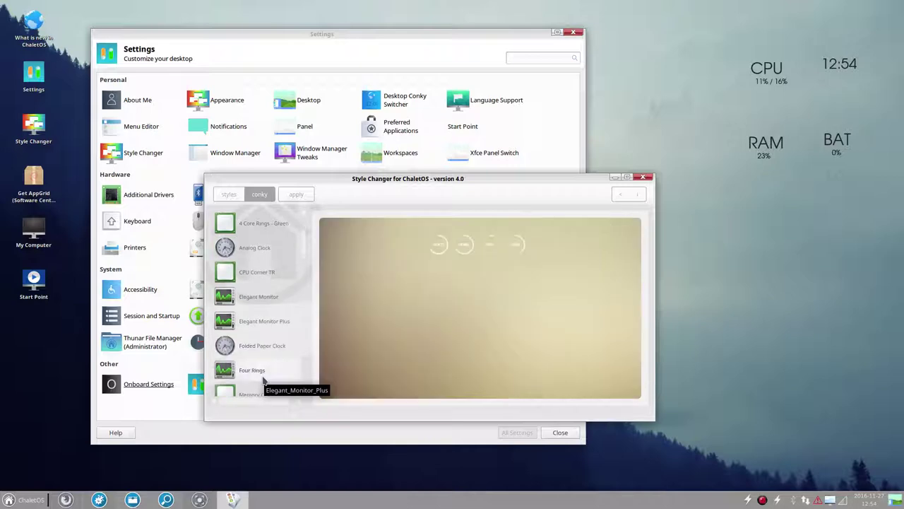
pyautogui.scroll(-2, 262, 381)
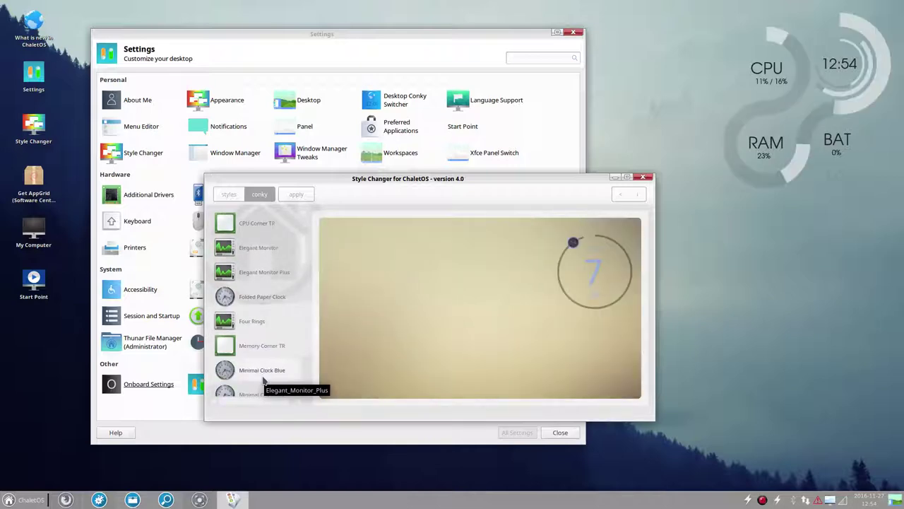
pyautogui.scroll(-1, 262, 382)
pyautogui.scroll(-1, 263, 381)
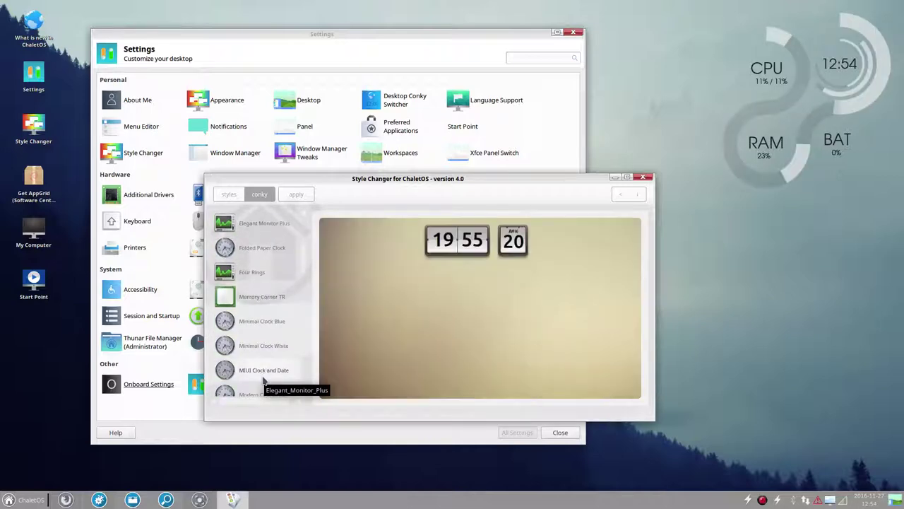
pyautogui.scroll(-1, 263, 381)
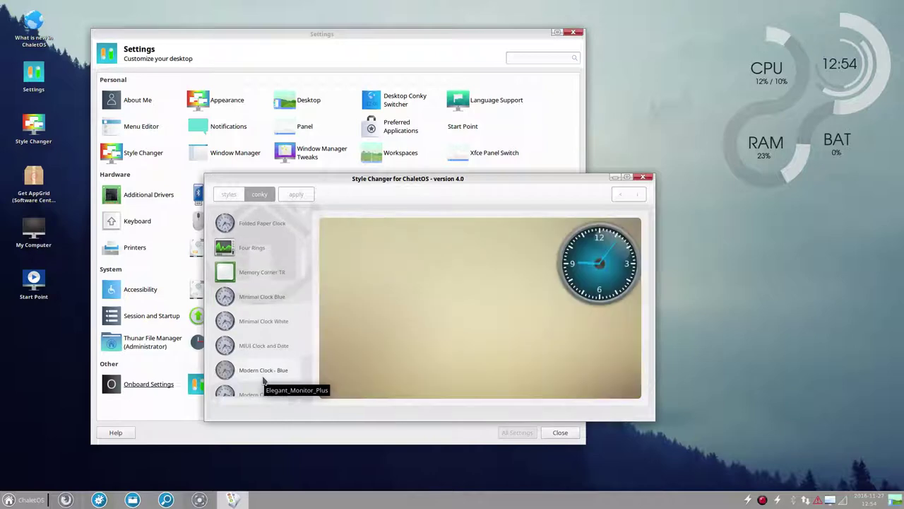
pyautogui.click(296, 198)
# Step: Preview the other Modern Clock variants and apply the Mono Bars (system monitor) conky
pyautogui.press('Down')
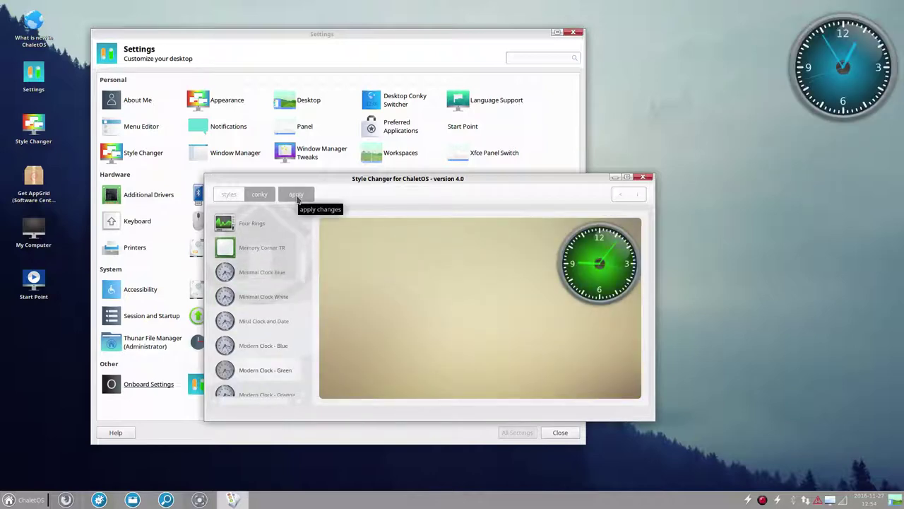
pyautogui.press('Down')
pyautogui.press('Down')
pyautogui.press('Down')
pyautogui.press('Down')
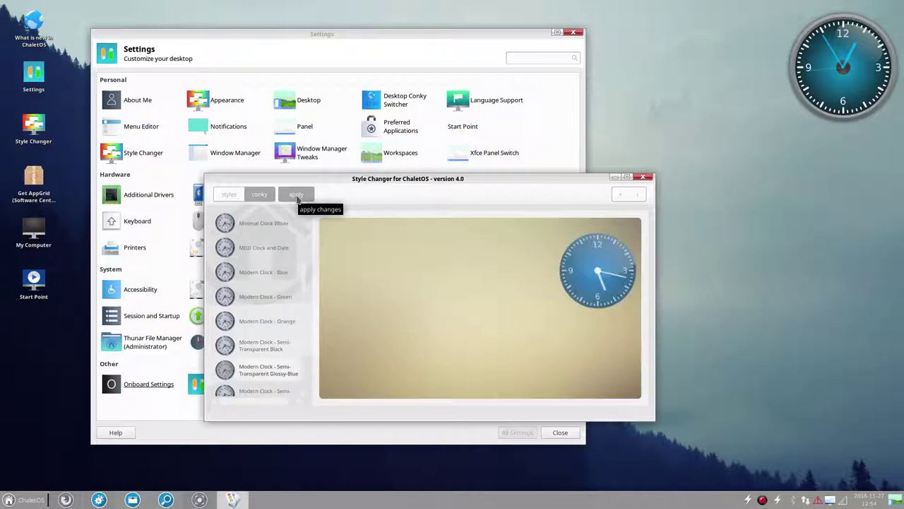
pyautogui.press('Down')
pyautogui.press('Down')
pyautogui.press('Down')
pyautogui.press('Down')
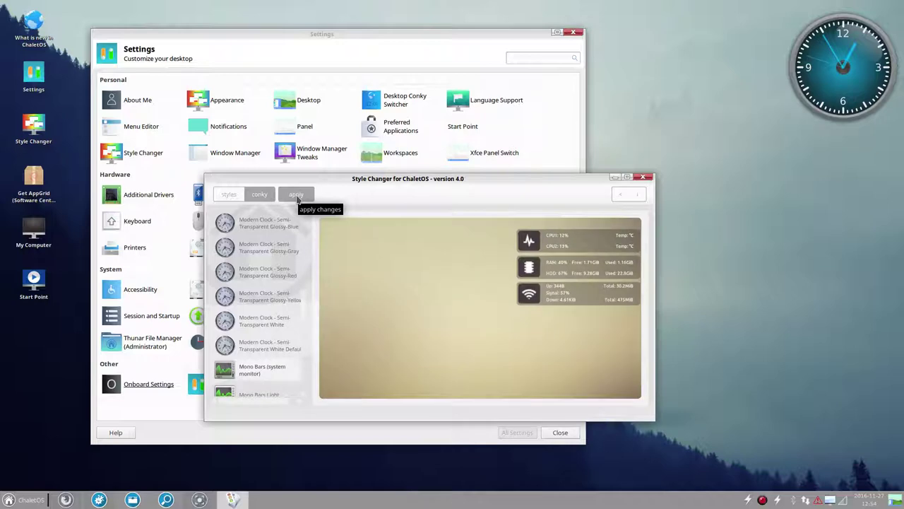
pyautogui.click(297, 197)
# Step: Preview the Mono Bars Light designs and apply the Pie Clock conky
pyautogui.press('Down')
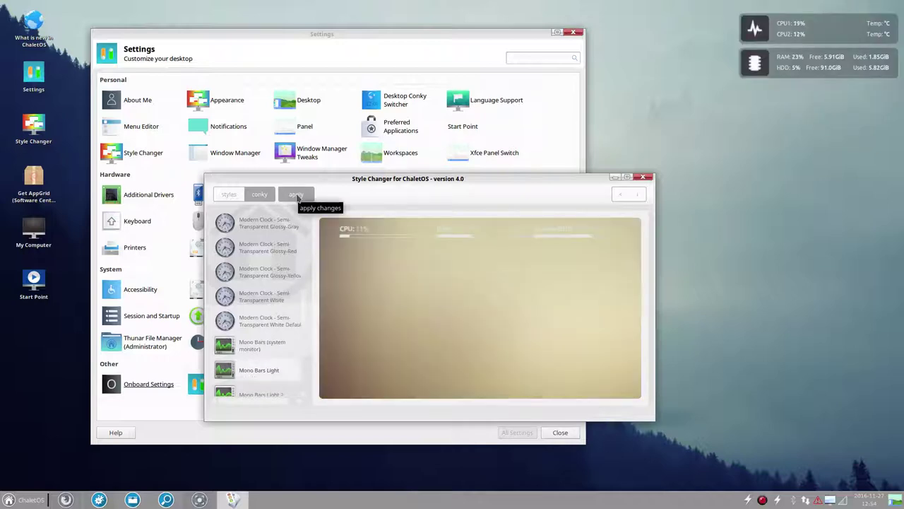
pyautogui.press('Down')
pyautogui.press('Down')
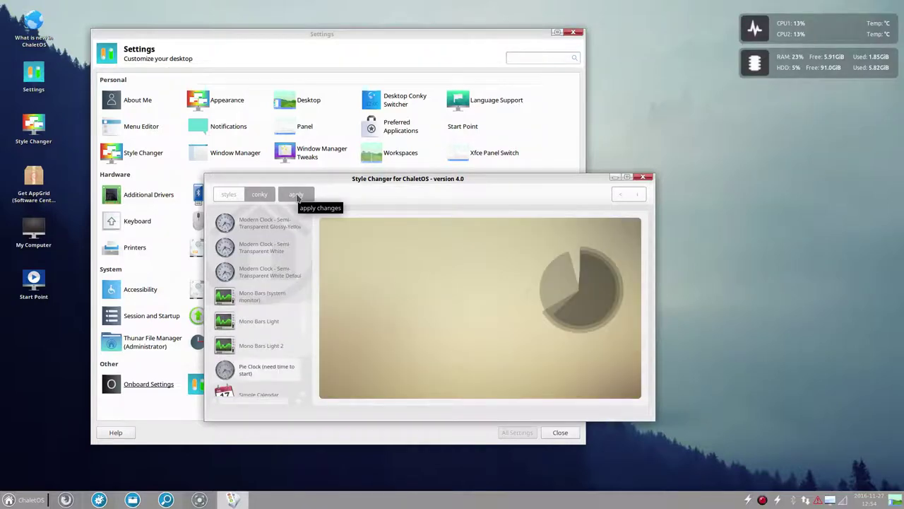
pyautogui.click(296, 196)
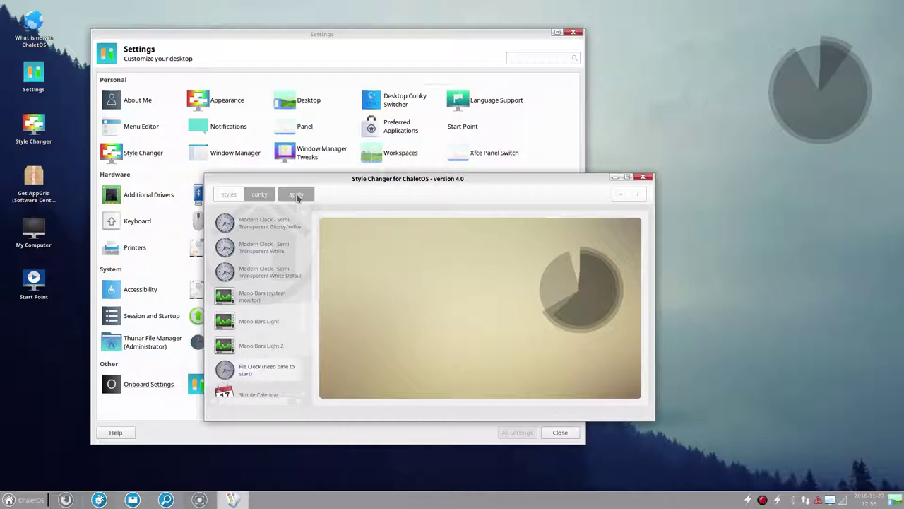
# Step: Preview the System HDD Use colour variants and the black and white System Info conky designs
pyautogui.scroll(-5, 248, 347)
pyautogui.click(258, 305)
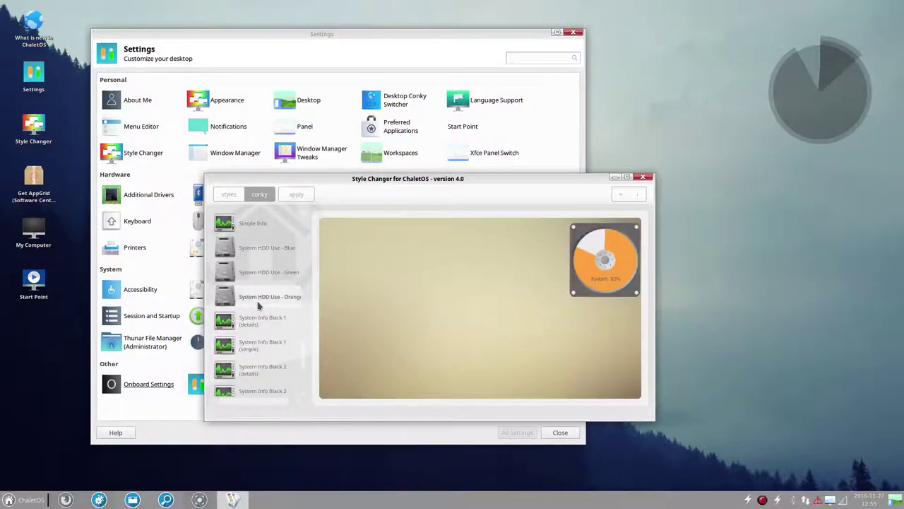
pyautogui.click(262, 274)
pyautogui.click(263, 258)
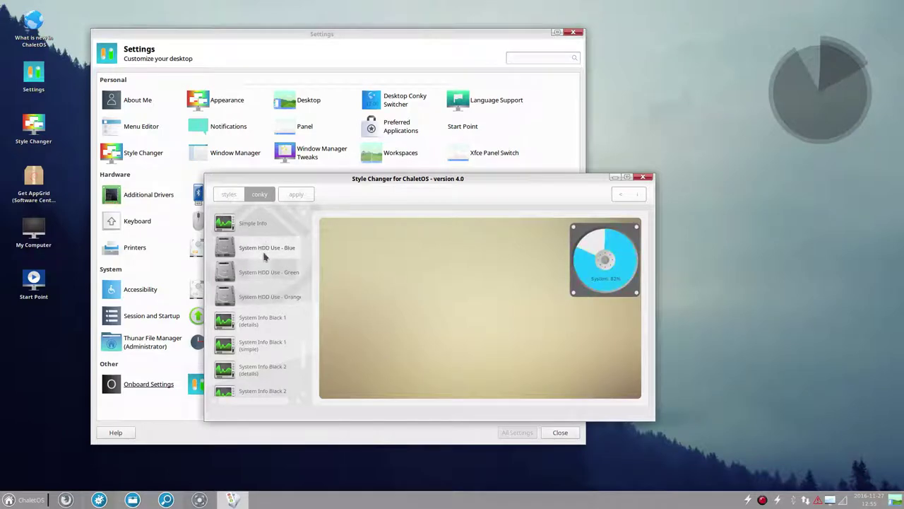
pyautogui.press('Up')
pyautogui.press('Down')
pyautogui.press('Down')
pyautogui.press('Down')
pyautogui.press('Down')
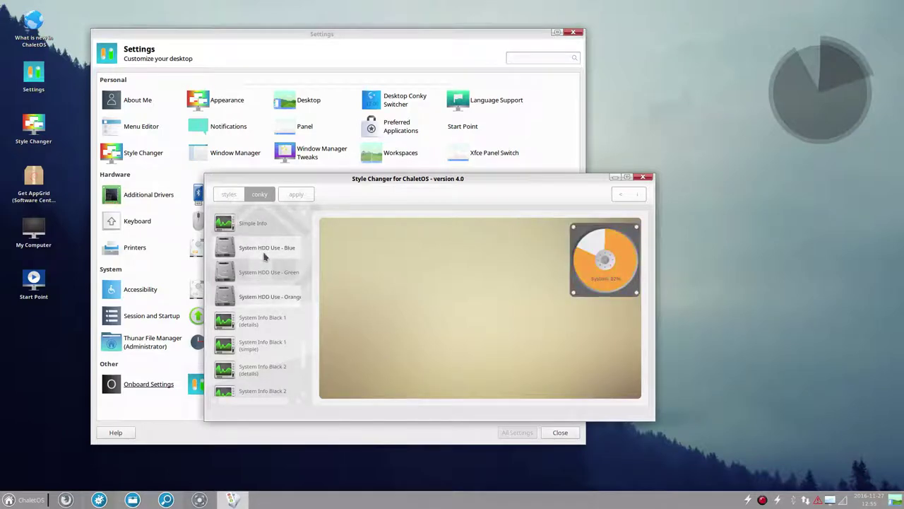
pyautogui.press('Down')
pyautogui.press('Down')
pyautogui.press('Down')
pyautogui.press('Down')
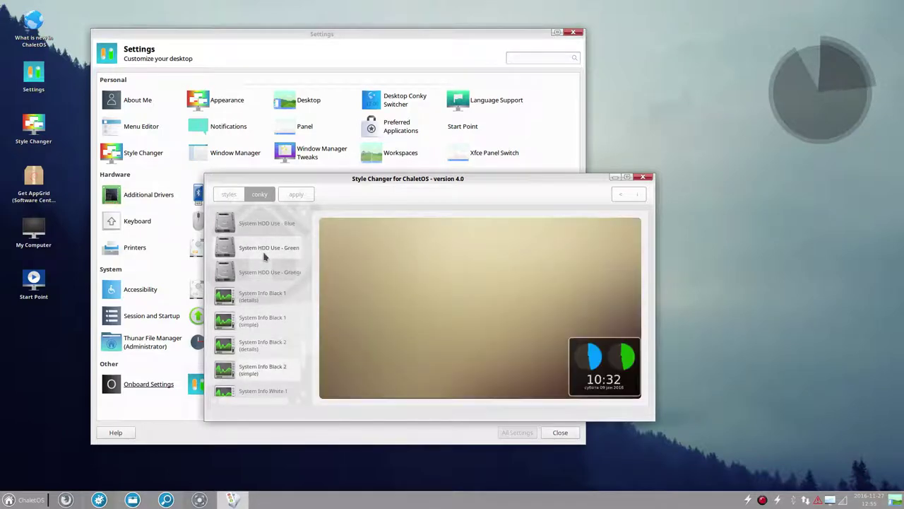
pyautogui.press('Down')
pyautogui.press('Down')
pyautogui.press('Down')
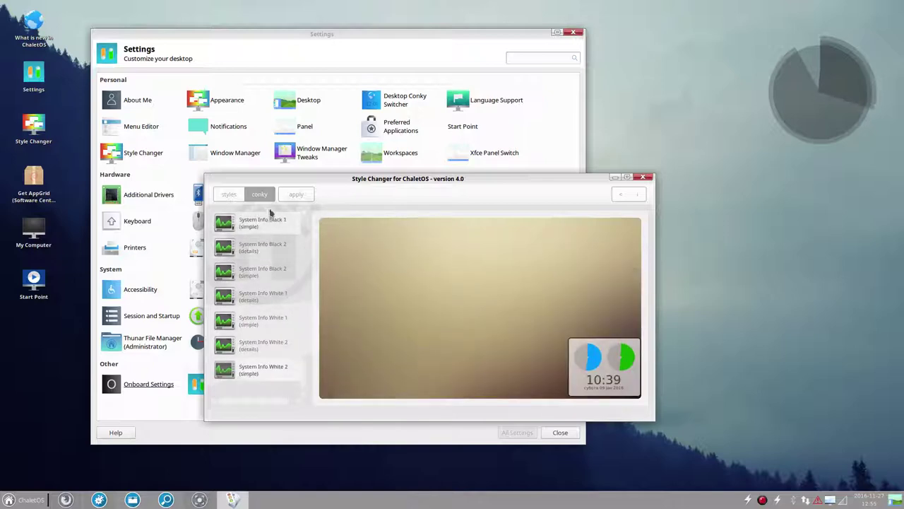
# Step: Close Style Changer and open the Window Manager settings
pyautogui.click(230, 195)
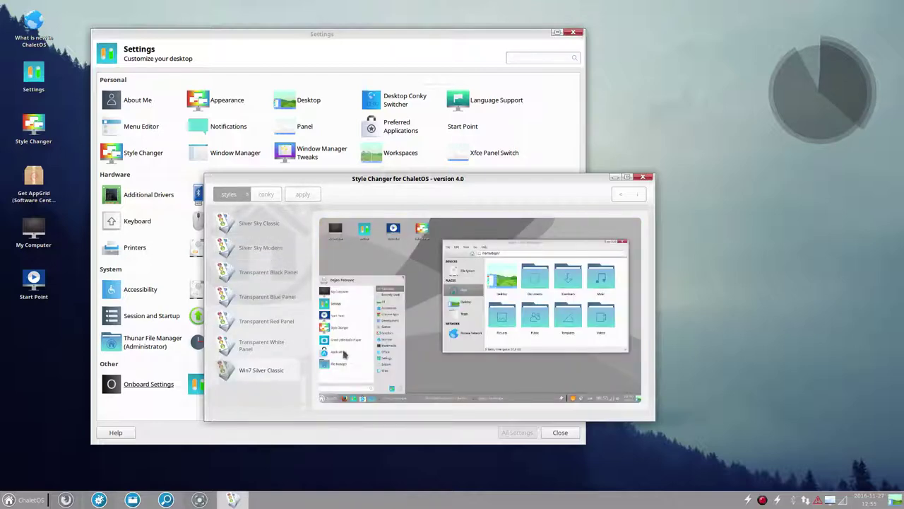
pyautogui.click(643, 178)
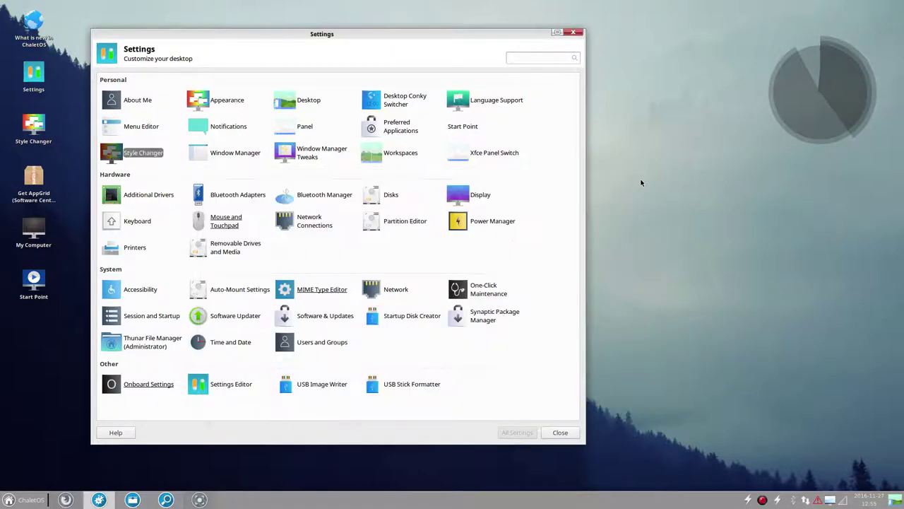
pyautogui.click(143, 153)
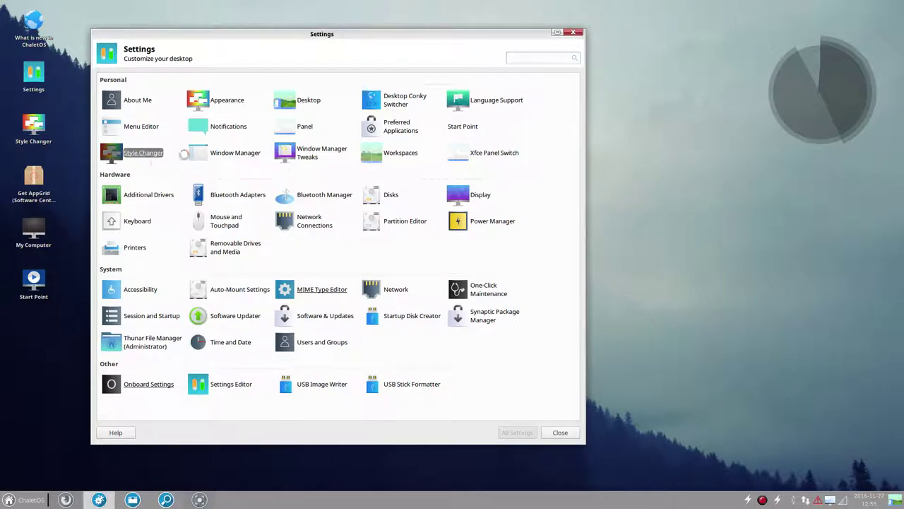
pyautogui.click(233, 153)
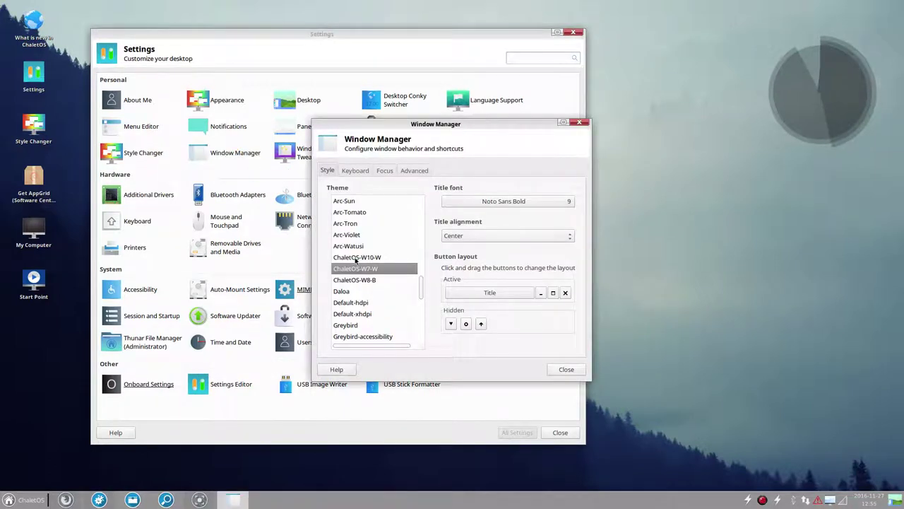
# Step: Apply the Arc-Violet window theme, compare it with Arc-Tron, and look through the rest of the theme list
pyautogui.click(355, 236)
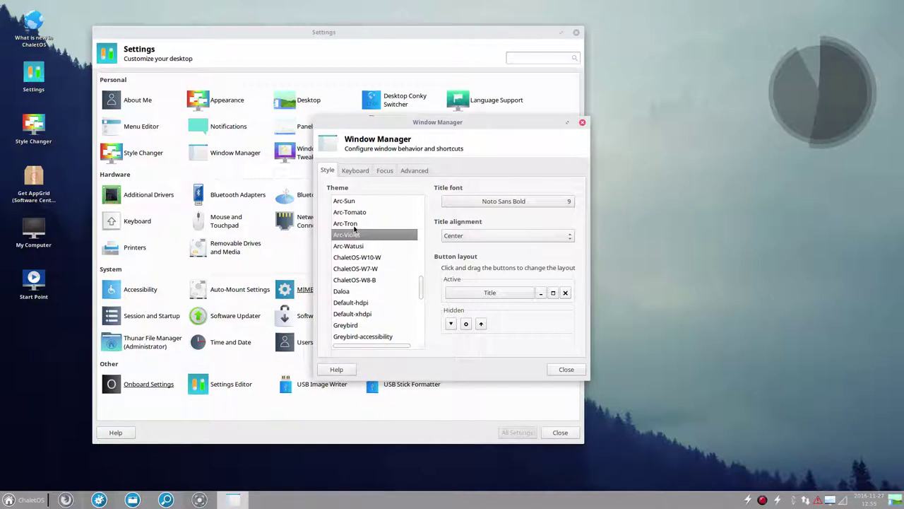
pyautogui.click(354, 224)
pyautogui.click(351, 236)
pyautogui.scroll(-15, 357, 324)
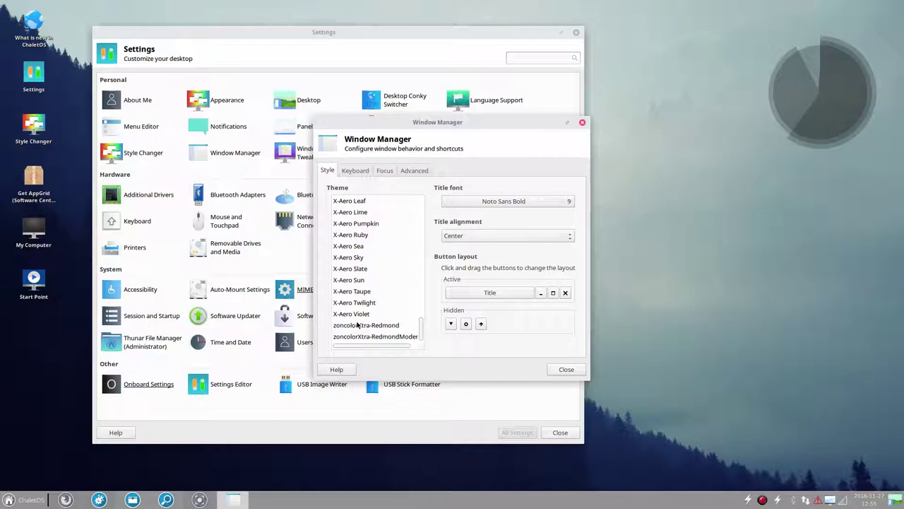
# Step: Apply the Arc-Darker-Froly and Arc-Darker-Faba window themes in turn
pyautogui.scroll(20, 358, 324)
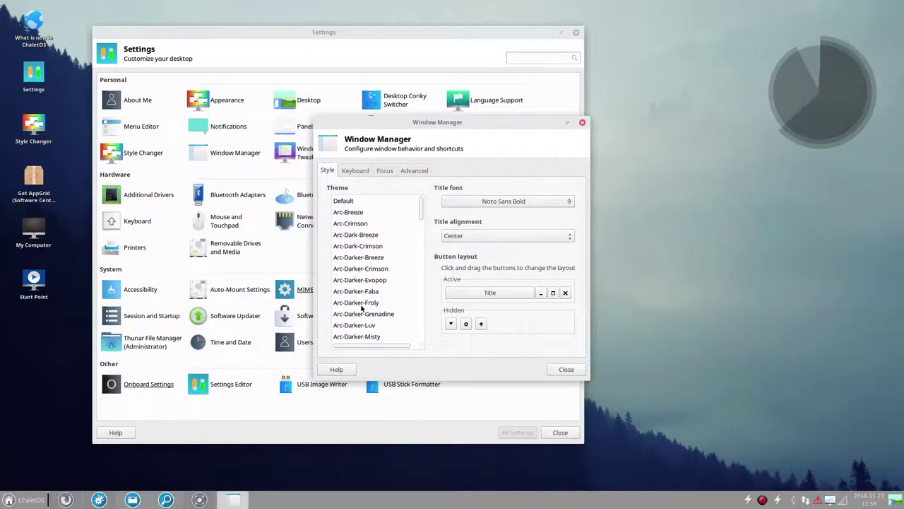
pyautogui.click(361, 303)
pyautogui.click(366, 294)
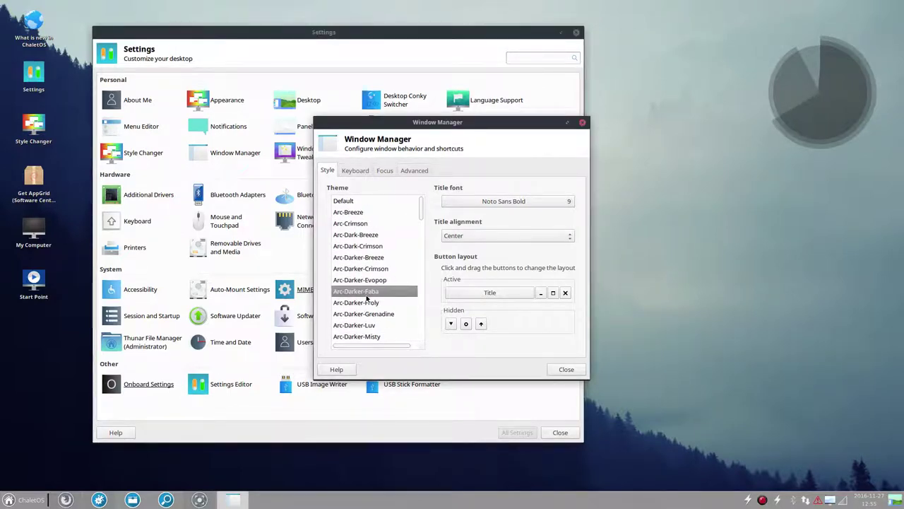
# Step: Preview the Arc-Dark-Breeze and Arc-Crimson window themes near the start of the theme list
pyautogui.press('Up')
pyautogui.press('Up')
pyautogui.press('Up')
pyautogui.press('Up')
pyautogui.press('Up')
pyautogui.press('Up')
pyautogui.press('Up')
pyautogui.press('Up')
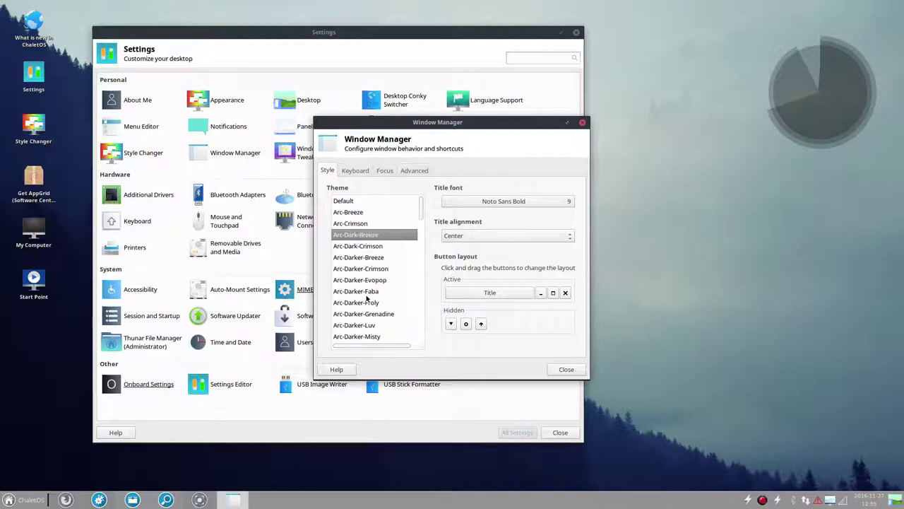
pyautogui.press('Down')
pyautogui.press('Down')
pyautogui.press('Down')
pyautogui.press('Down')
pyautogui.press('Down')
pyautogui.press('Down')
pyautogui.press('Down')
pyautogui.press('Down')
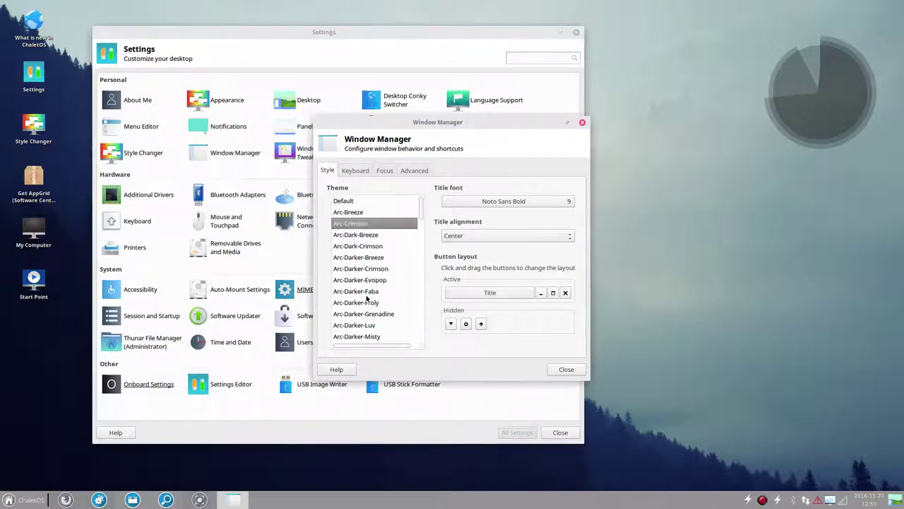
# Step: Preview the Arc-Darker window themes in sequence, continuing past Arc-Darker-Watusi to the first Arc-Dark variants
pyautogui.press('Down')
pyautogui.press('Down')
pyautogui.press('Down')
pyautogui.press('Down')
pyautogui.press('Down')
pyautogui.press('Down')
pyautogui.press('Down')
pyautogui.press('Down')
pyautogui.press('Down')
pyautogui.press('Down')
pyautogui.press('Down')
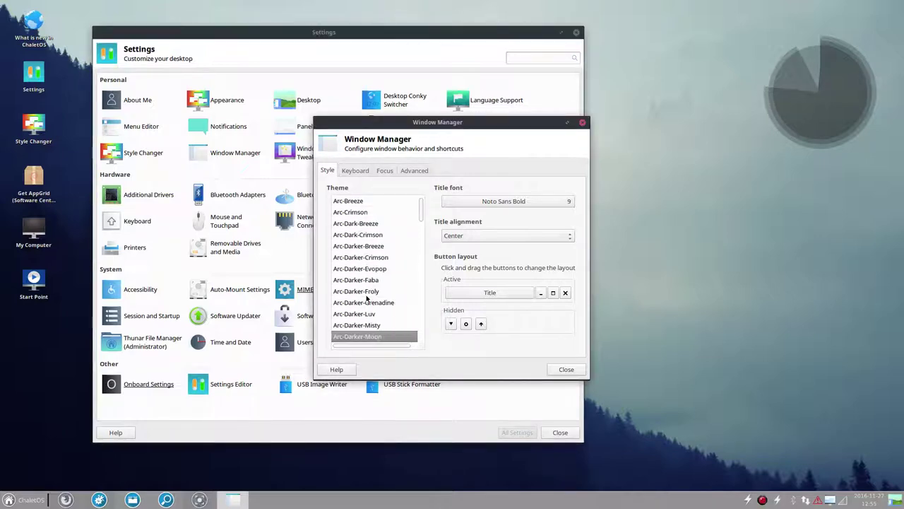
pyautogui.press('Down')
pyautogui.press('Down')
pyautogui.press('Down')
pyautogui.press('Down')
pyautogui.press('Down')
pyautogui.press('Down')
pyautogui.press('Down')
pyautogui.press('Down')
pyautogui.press('Down')
pyautogui.press('Down')
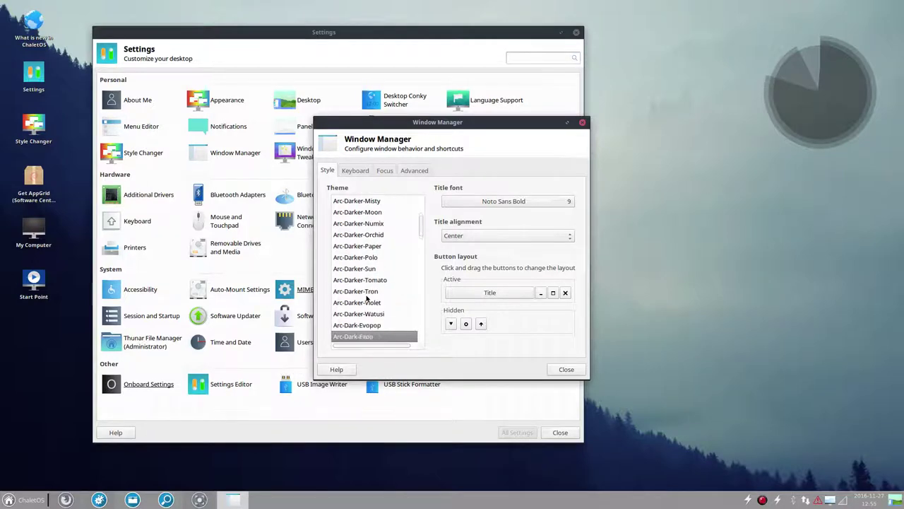
# Step: Preview the remaining Arc-Dark window themes, including Arc-Dark-Polo, through to Arc-Dark-Watusi
pyautogui.press('Down')
pyautogui.press('Down')
pyautogui.press('Down')
pyautogui.press('Down')
pyautogui.press('Down')
pyautogui.press('Down')
pyautogui.press('Down')
pyautogui.press('Down')
pyautogui.press('Down')
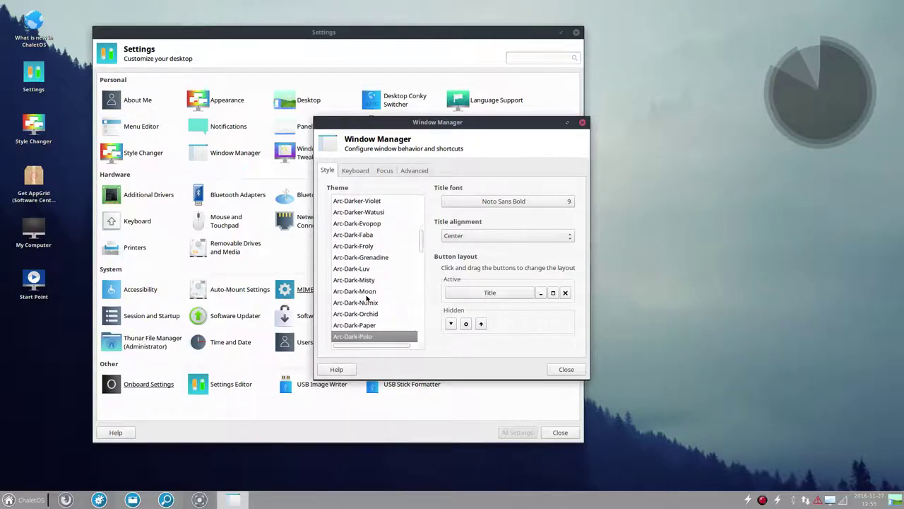
pyautogui.press('Down')
pyautogui.press('Down')
pyautogui.press('Down')
pyautogui.press('Down')
pyautogui.press('Down')
# Step: Preview the light Arc window themes from Arc-Evopop through Arc-Grenadine to Arc-Watusi
pyautogui.press('Down')
pyautogui.press('Down')
pyautogui.press('Down')
pyautogui.press('Down')
pyautogui.press('Down')
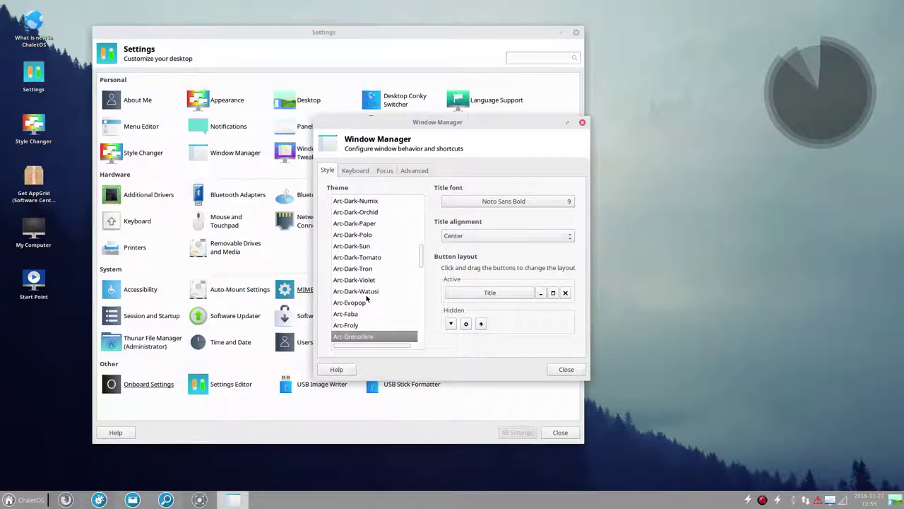
pyautogui.press('Down')
pyautogui.press('Down')
pyautogui.press('Down')
pyautogui.press('Down')
pyautogui.press('Down')
pyautogui.press('Down')
pyautogui.press('Down')
pyautogui.press('Down')
pyautogui.press('Down')
pyautogui.press('Down')
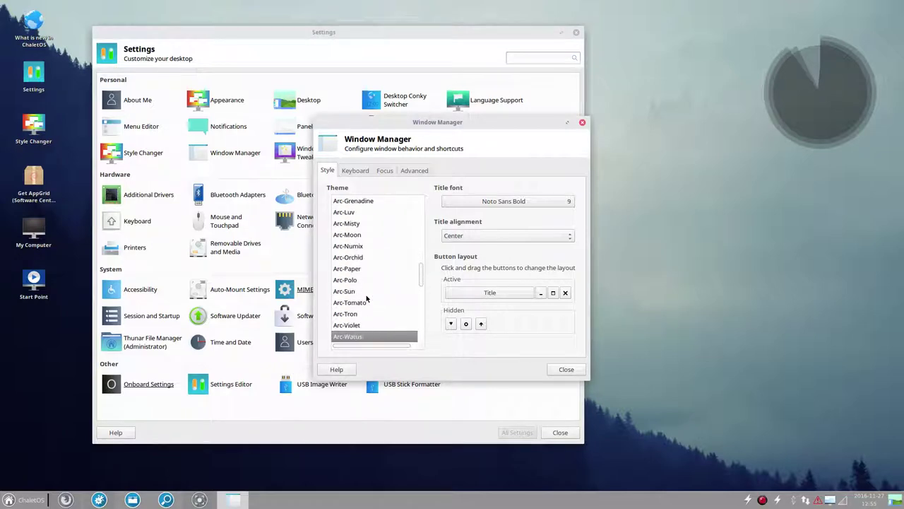
# Step: Preview the ChaletOS, Daloa, Default-xhdpi, Greybird, Kokodi and Moheli window themes
pyautogui.press('Down')
pyautogui.press('Down')
pyautogui.press('Down')
pyautogui.press('Down')
pyautogui.press('Down')
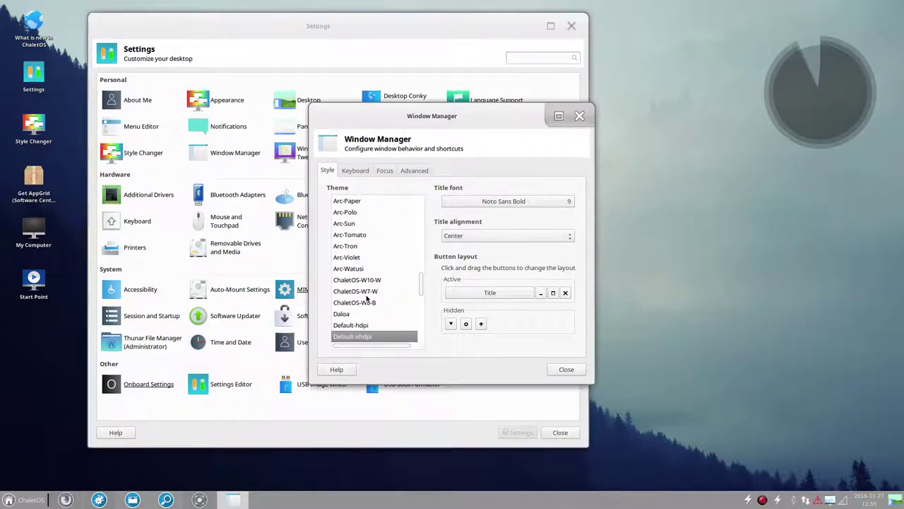
pyautogui.press('Down')
pyautogui.press('Down')
pyautogui.press('Down')
pyautogui.press('Down')
pyautogui.press('Down')
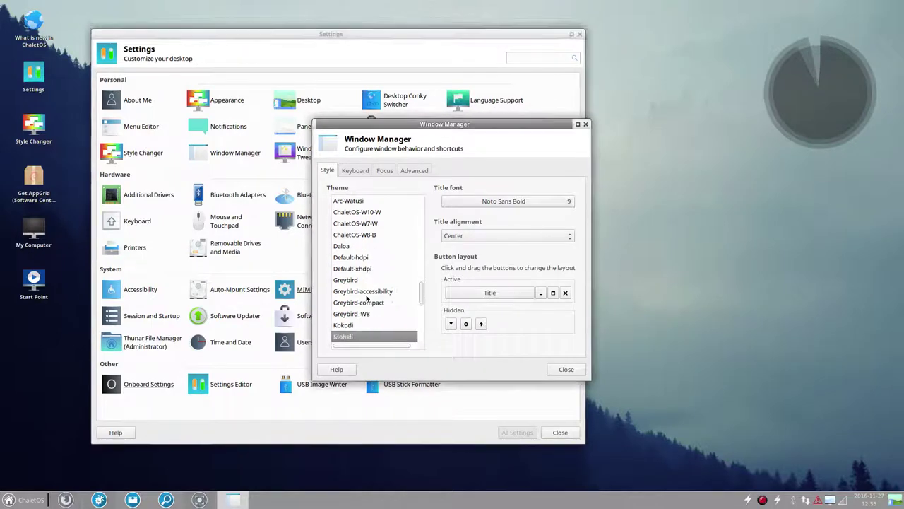
# Step: Preview the Numix and X-Aero window themes, ending with the zoncolorXtra-RedmondModern theme at the end of the list
pyautogui.press('Down')
pyautogui.press('Down')
pyautogui.press('Down')
pyautogui.press('Down')
pyautogui.press('Down')
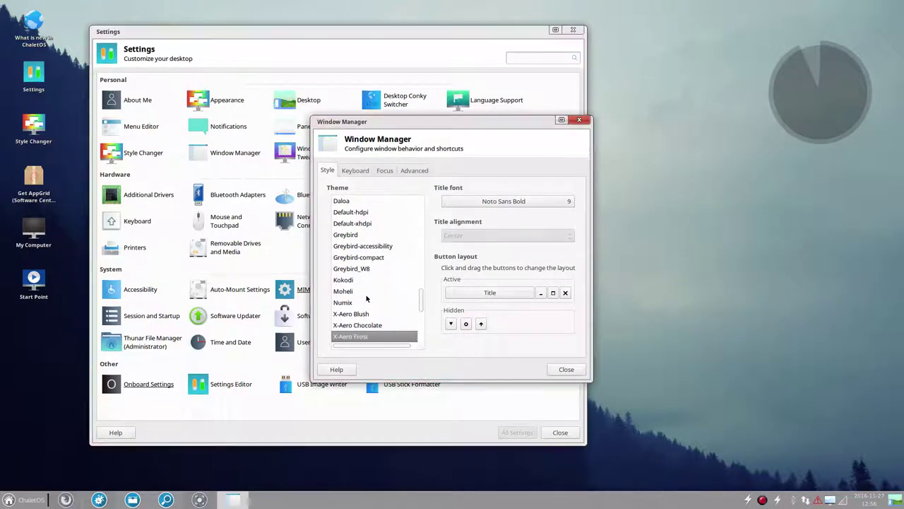
pyautogui.press('Down')
pyautogui.press('Down')
pyautogui.press('Down')
pyautogui.press('Down')
pyautogui.press('Down')
pyautogui.press('Down')
pyautogui.press('Down')
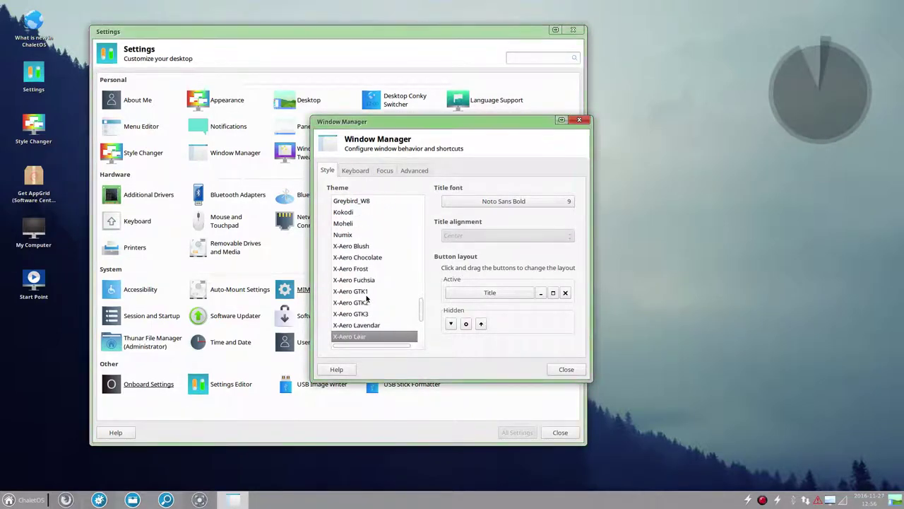
pyautogui.press('Down')
pyautogui.press('Down')
pyautogui.press('Down')
pyautogui.press('Down')
pyautogui.press('Down')
pyautogui.press('Down')
pyautogui.press('Down')
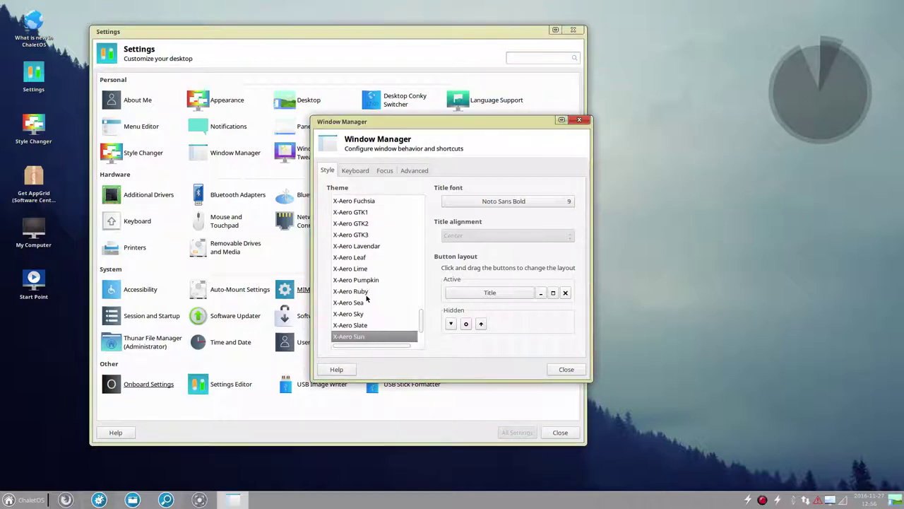
pyautogui.press('Down')
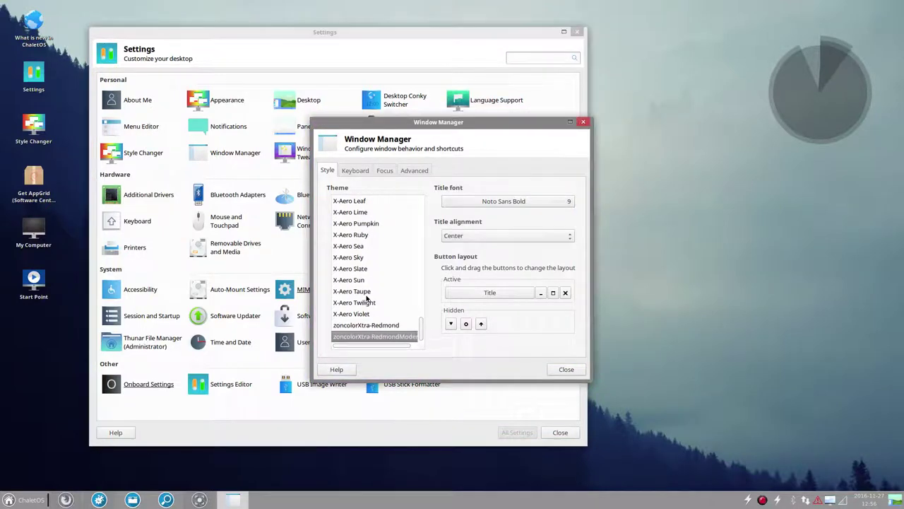
# Step: Preview the X-Aero window themes again in reverse order, from X-Aero Violet past X-Aero Slate to X-Aero GTK2
pyautogui.press('Up')
pyautogui.press('Up')
pyautogui.press('Up')
pyautogui.press('Up')
pyautogui.press('Up')
pyautogui.press('Up')
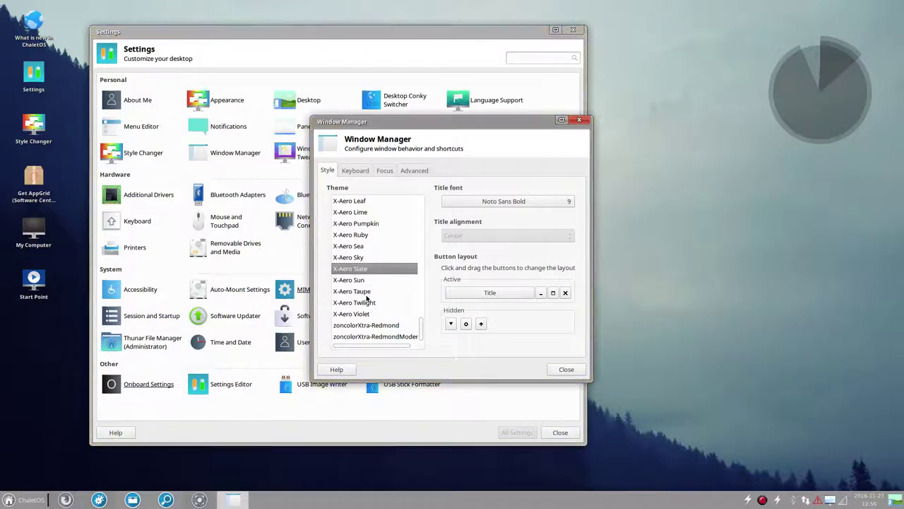
pyautogui.press('Up')
pyautogui.press('Up')
pyautogui.press('Up')
pyautogui.press('Up')
pyautogui.press('Up')
pyautogui.press('Up')
pyautogui.press('Up')
pyautogui.press('Up')
pyautogui.press('Up')
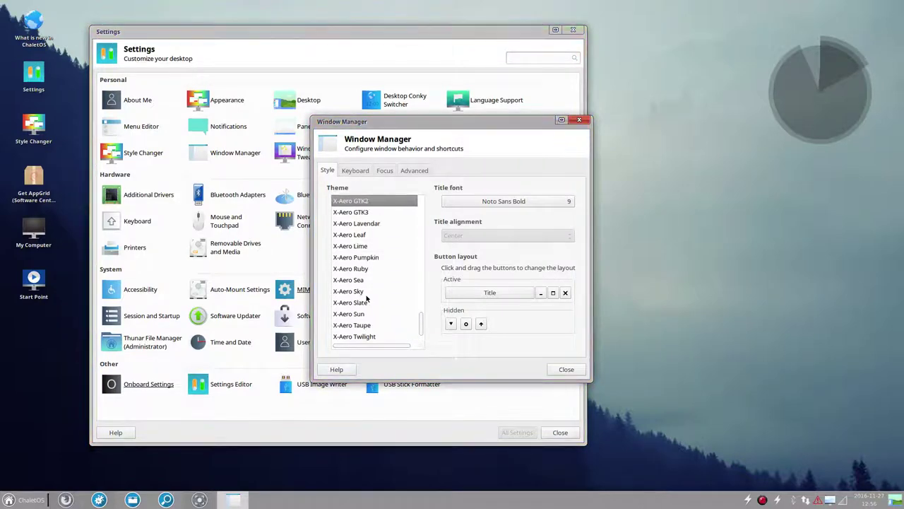
# Step: Preview the themes from X-Aero GTK1 back through Moheli and Kokodi, ending on Greybird-accessibility
pyautogui.press('Up')
pyautogui.press('Up')
pyautogui.press('Up')
pyautogui.press('Up')
pyautogui.press('Up')
pyautogui.press('Up')
pyautogui.press('Up')
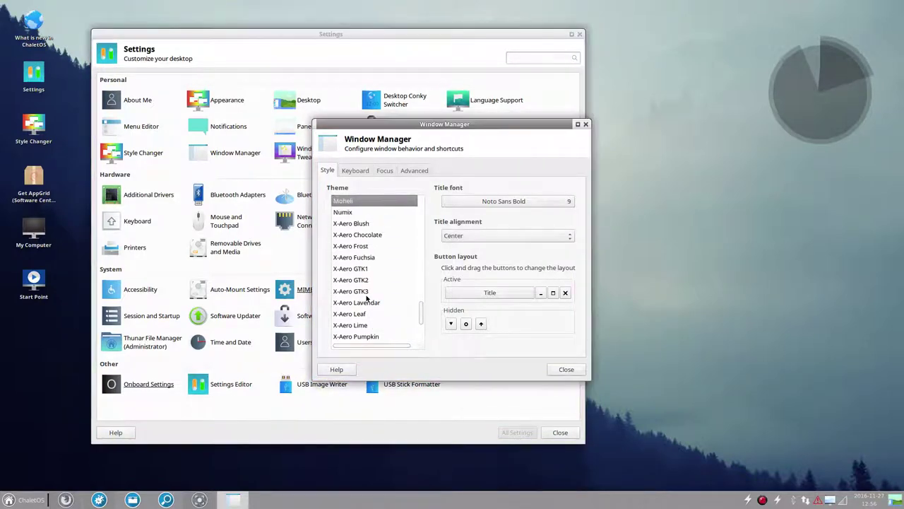
pyautogui.press('Down')
pyautogui.press('Up')
pyautogui.press('Up')
pyautogui.press('Up')
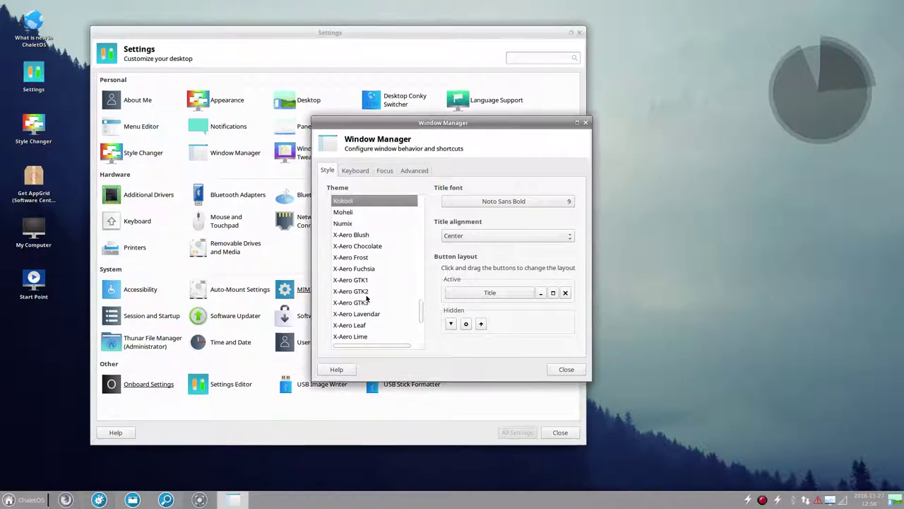
pyautogui.press('Up')
pyautogui.press('Up')
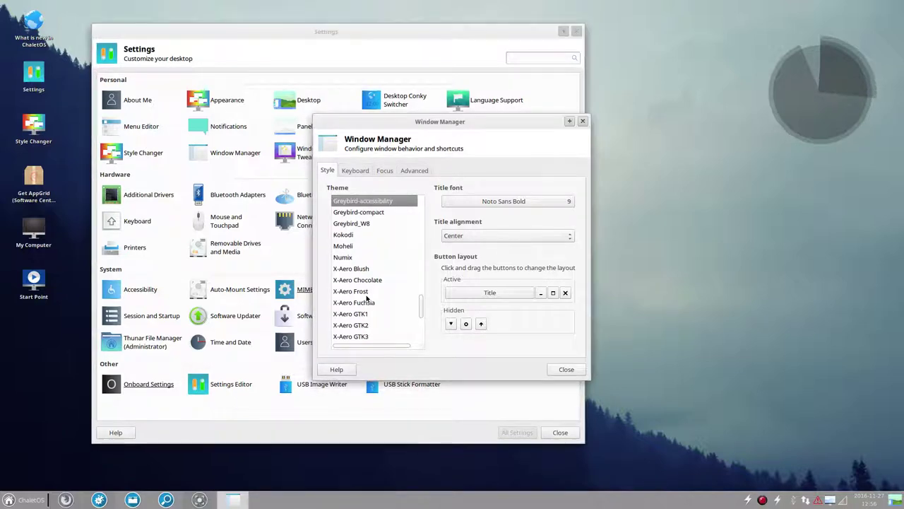
pyautogui.click(762, 499)
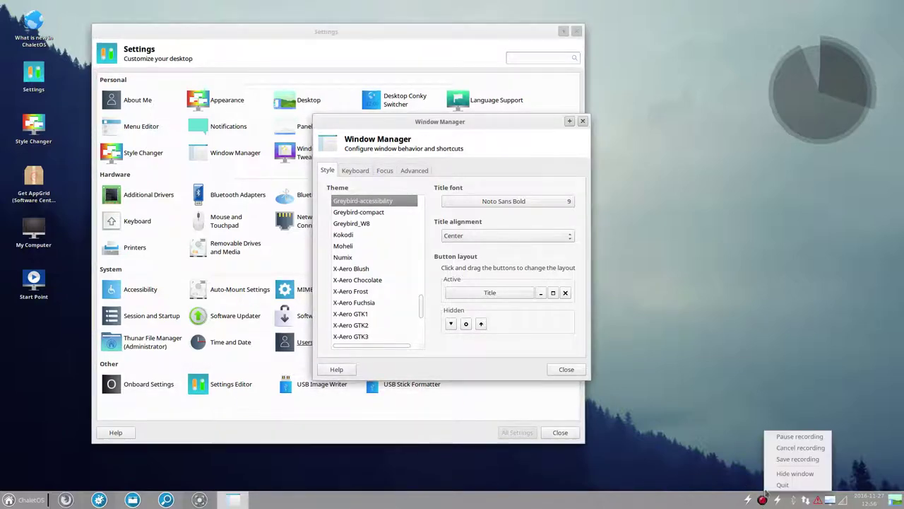
pyautogui.click(801, 438)
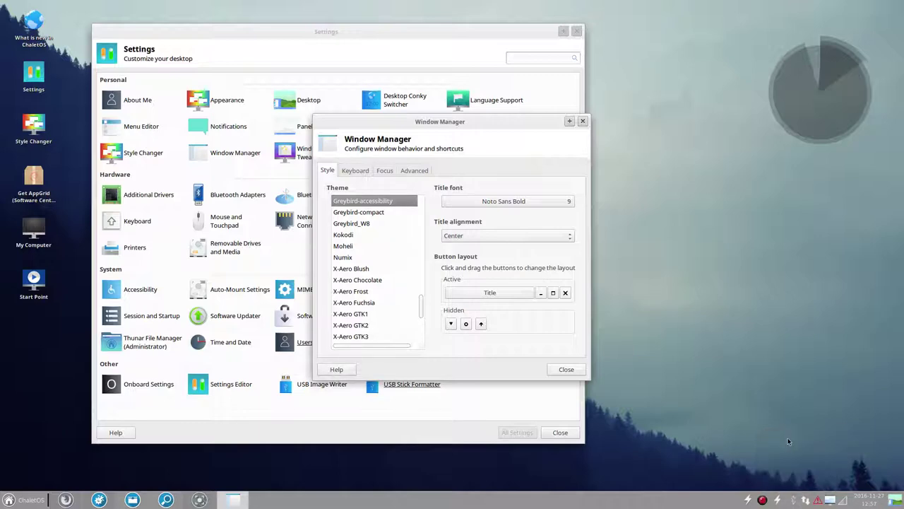
# Step: Look through the Window Manager's keyboard shortcut, focus and advanced settings
pyautogui.click(353, 172)
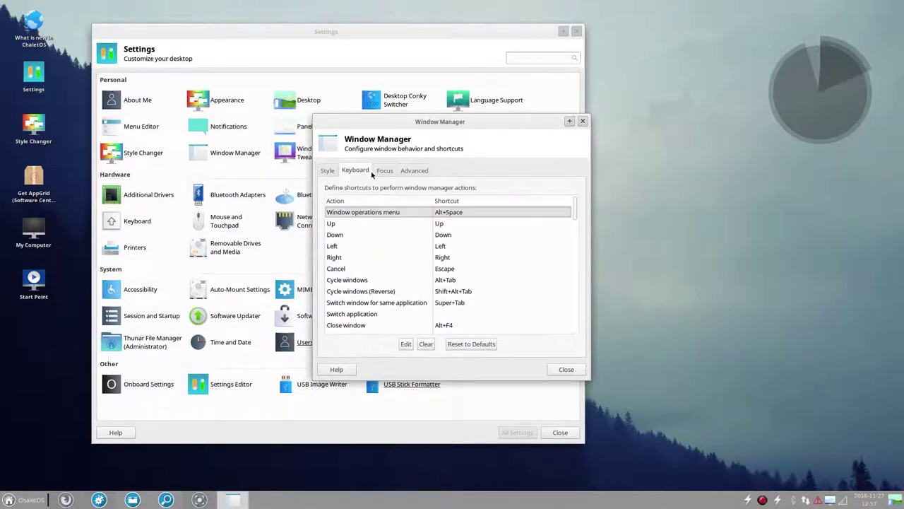
pyautogui.click(385, 171)
pyautogui.click(408, 172)
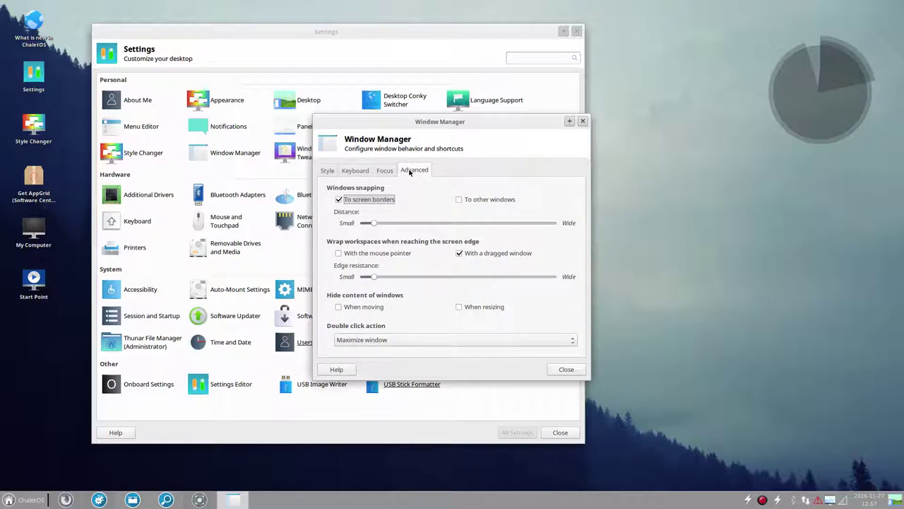
# Step: Return to the window theme list and preview the Greybird and Default-xhdpi themes
pyautogui.click(329, 172)
pyautogui.scroll(2, 371, 207)
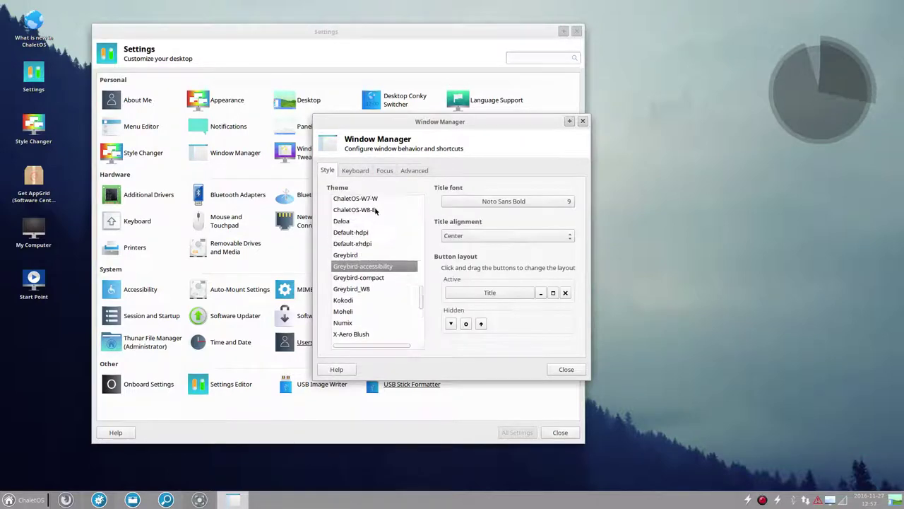
pyautogui.click(371, 256)
pyautogui.press('Up')
pyautogui.press('Up')
pyautogui.press('Up')
pyautogui.press('Up')
pyautogui.press('Up')
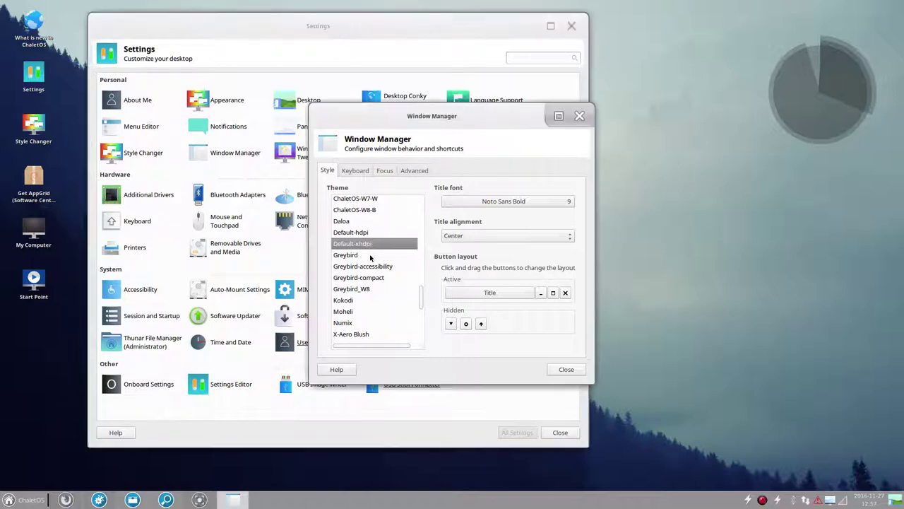
# Step: Preview the window themes from Default-hdpi back through the ChaletOS themes and Arc-Tomato to Arc-Orchid
pyautogui.press('Up')
pyautogui.press('Up')
pyautogui.press('Up')
pyautogui.press('Up')
pyautogui.press('Up')
pyautogui.press('Up')
pyautogui.press('Up')
pyautogui.press('Up')
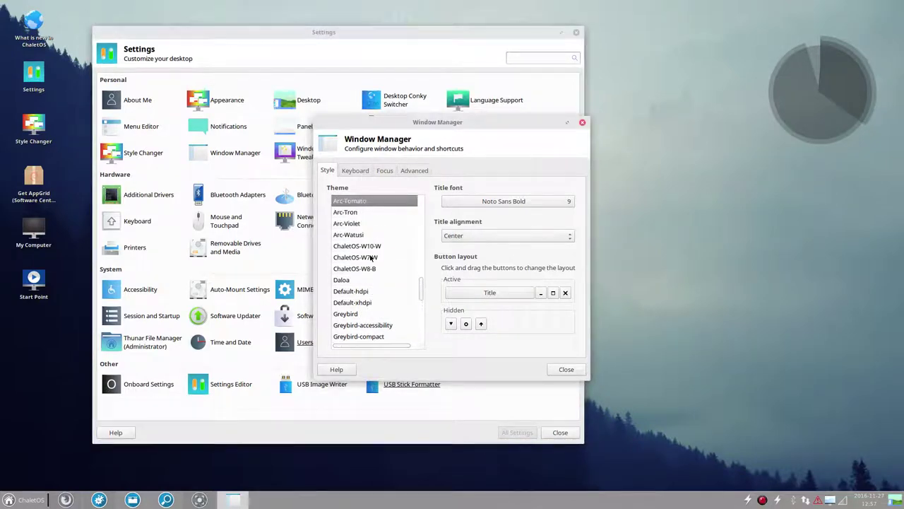
pyautogui.press('Up')
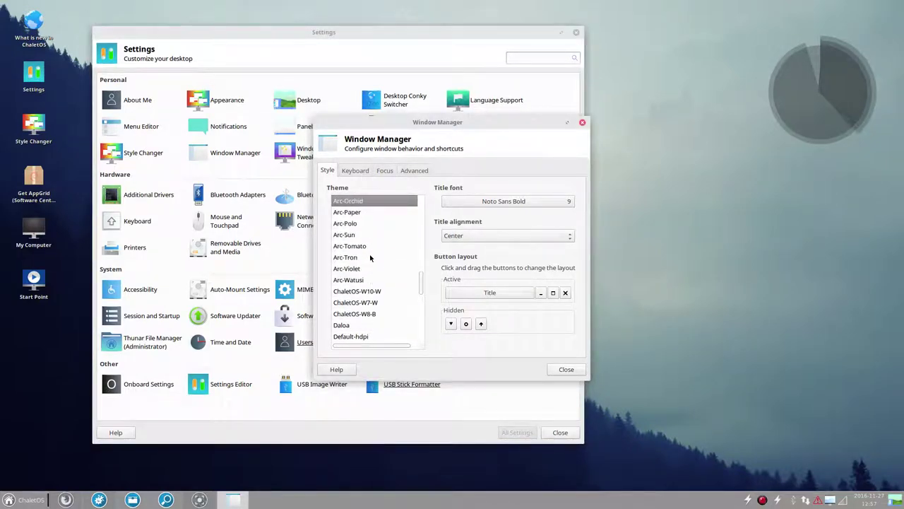
# Step: Continue back through the Arc window themes, settle on Arc-Dark-Luv and close the Window Manager settings
pyautogui.press('Up')
pyautogui.press('Up')
pyautogui.press('Up')
pyautogui.press('Up')
pyautogui.press('Up')
pyautogui.press('Up')
pyautogui.press('Up')
pyautogui.press('Up')
pyautogui.press('Up')
pyautogui.press('Up')
pyautogui.press('Up')
pyautogui.press('Up')
pyautogui.press('Up')
pyautogui.press('Up')
pyautogui.press('Up')
pyautogui.press('Up')
pyautogui.press('Up')
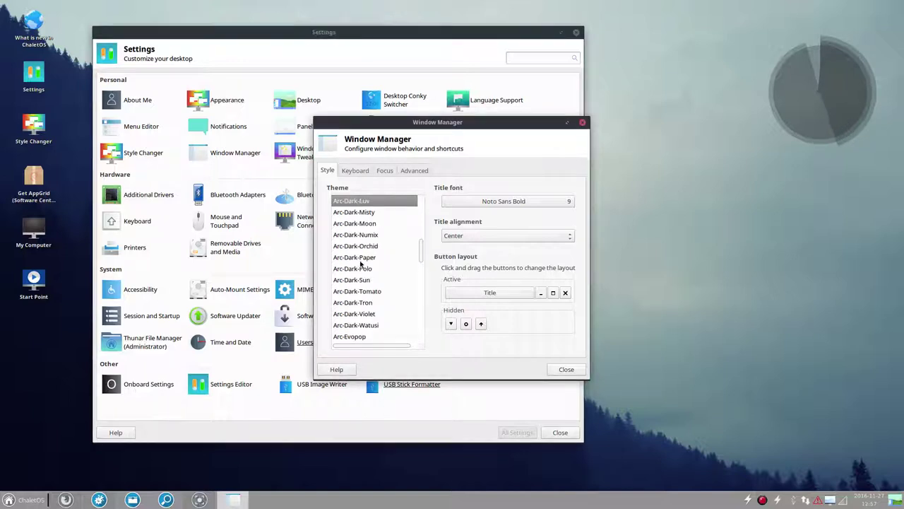
pyautogui.click(583, 123)
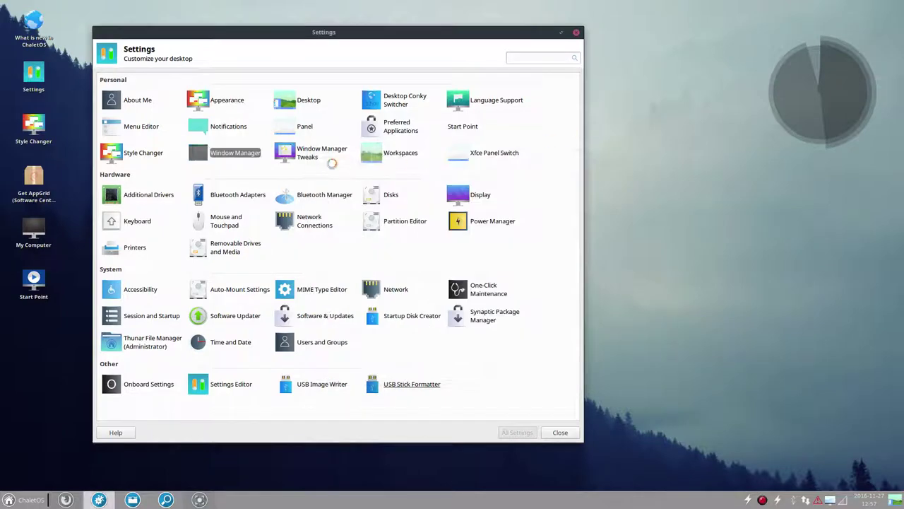
# Step: Open Window Manager Tweaks and review its focus, accessibility, workspaces, placement and compositor settings
pyautogui.click(311, 152)
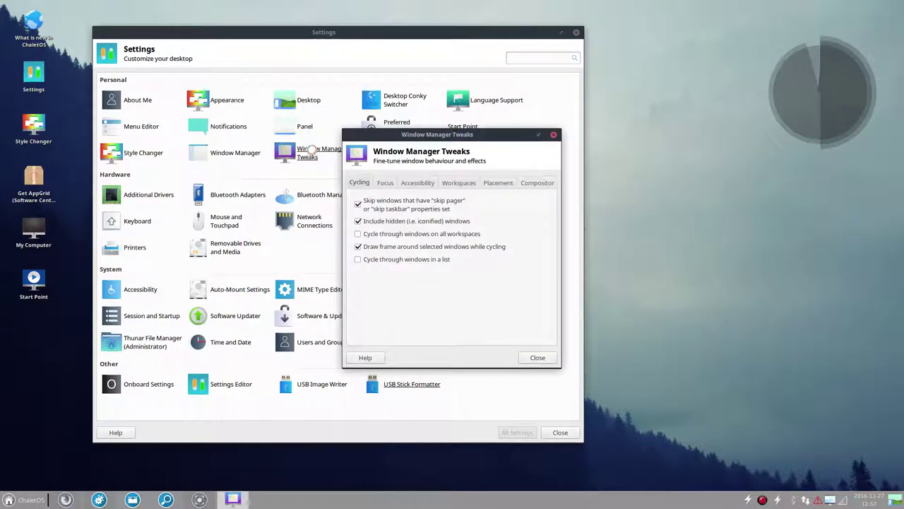
pyautogui.click(388, 184)
pyautogui.click(418, 184)
pyautogui.click(452, 185)
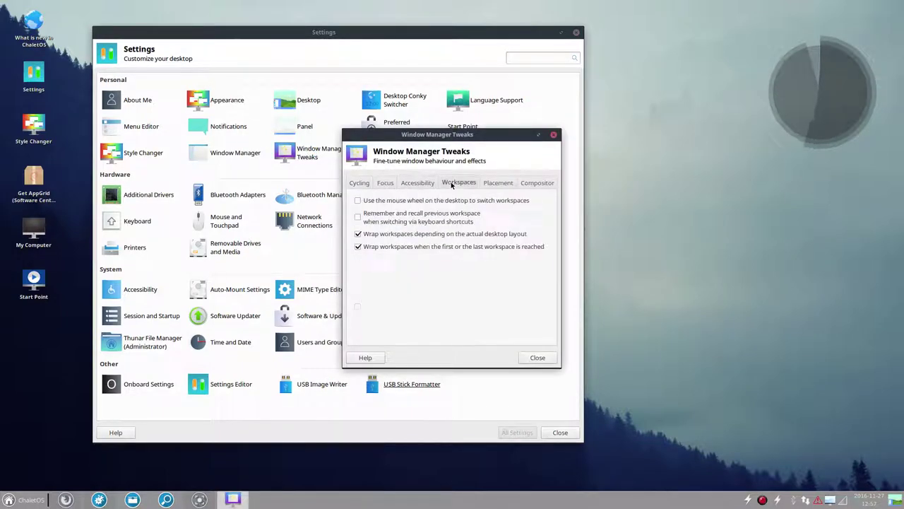
pyautogui.click(497, 183)
pyautogui.click(528, 185)
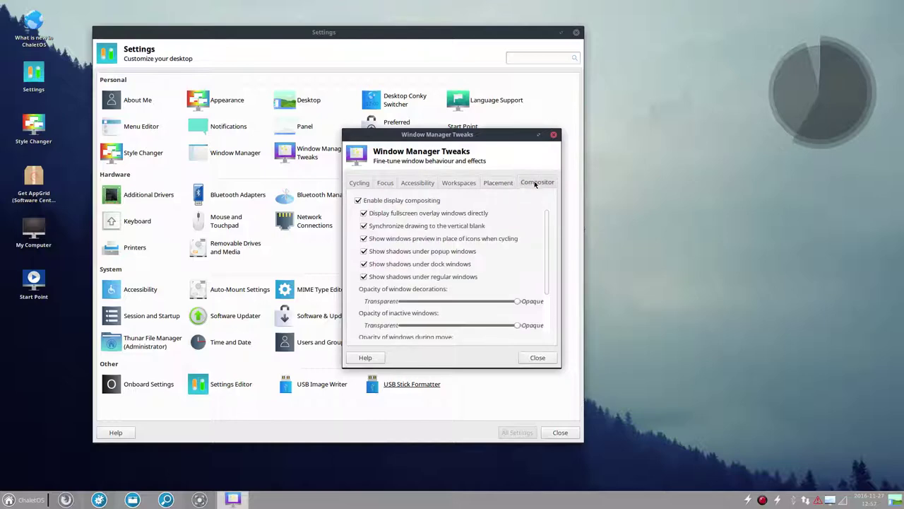
# Step: Try a more transparent setting for inactive windows in the compositor options and return it to fully opaque
pyautogui.scroll(-2, 496, 286)
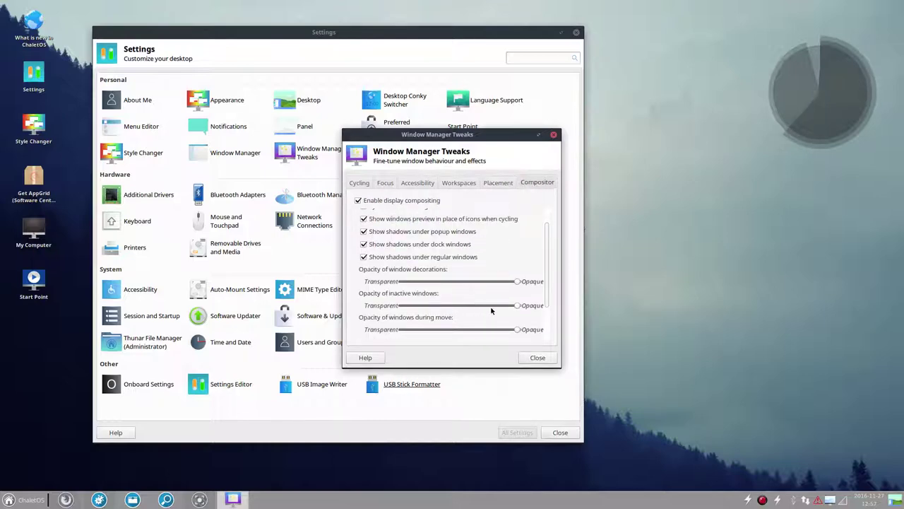
pyautogui.click(493, 306)
pyautogui.scroll(-2, 493, 306)
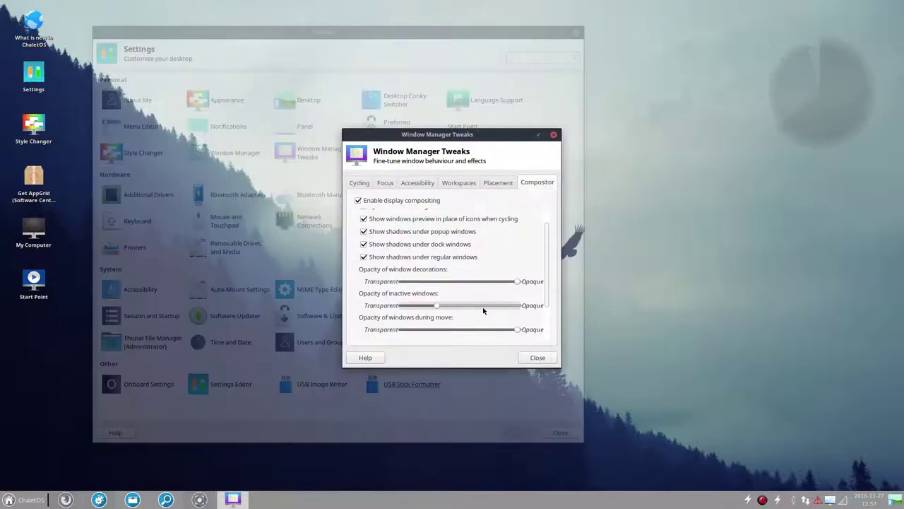
pyautogui.moveTo(452, 306); pyautogui.dragTo(509, 307)
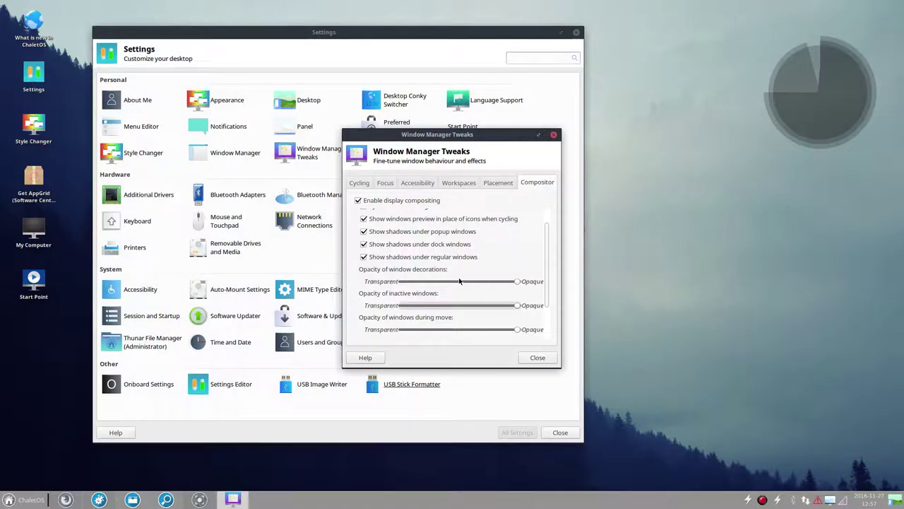
# Step: Slightly lower the opacity of windows during move and of window decorations, moving the tweaks window to test the effect
pyautogui.moveTo(517, 329); pyautogui.dragTo(506, 329)
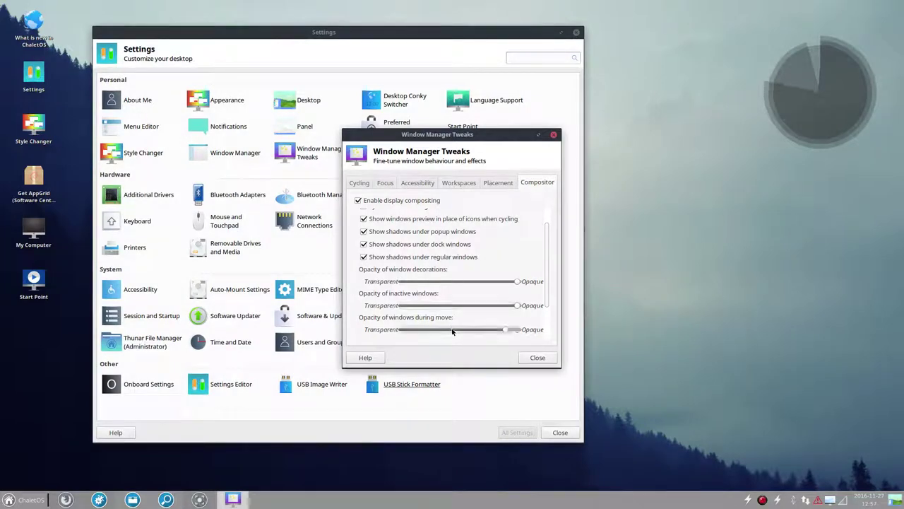
pyautogui.moveTo(483, 140); pyautogui.dragTo(495, 155)
pyautogui.click(630, 330)
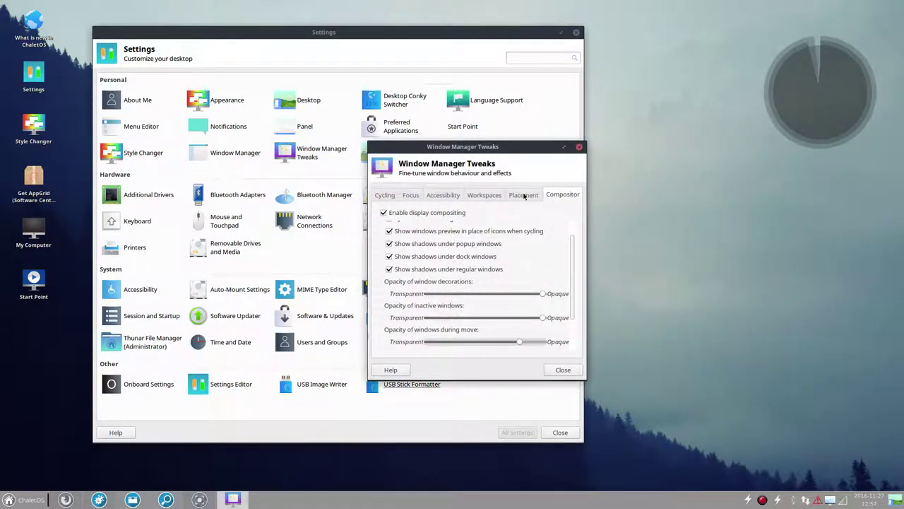
pyautogui.moveTo(540, 293); pyautogui.dragTo(515, 298)
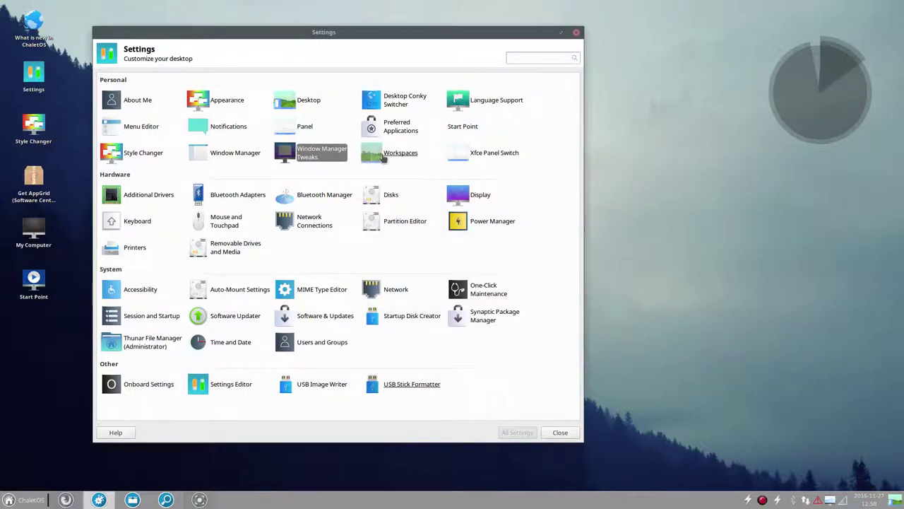
# Step: Look at the Workspaces, Xfce Panel Switch and One-Click Maintenance tools, declining to run the maintenance script
pyautogui.click(399, 154)
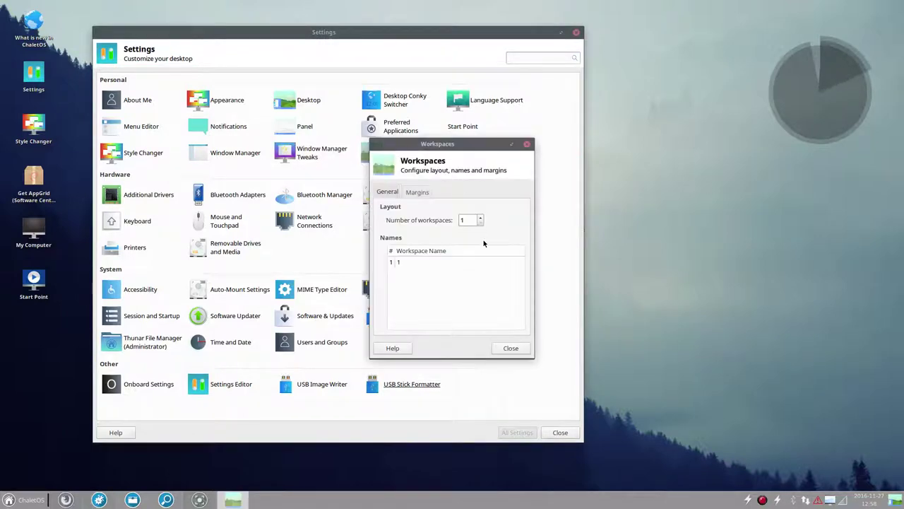
pyautogui.click(527, 146)
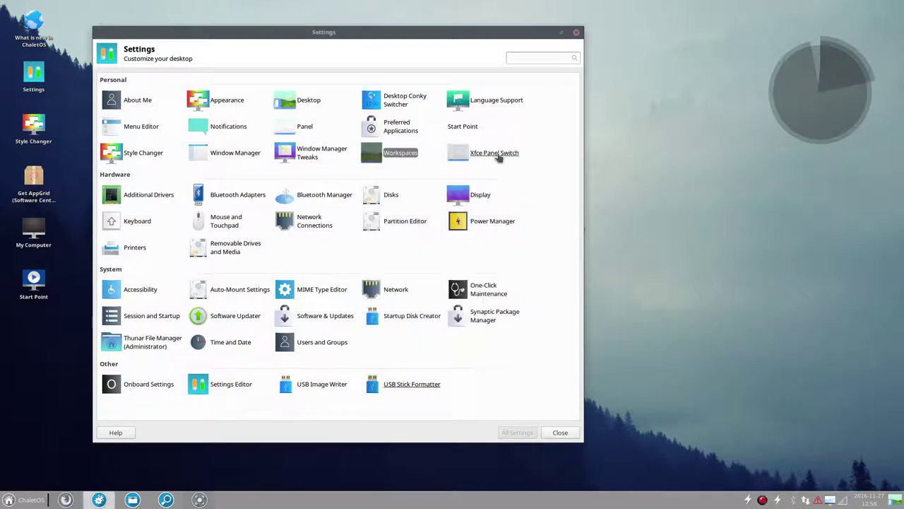
pyautogui.click(497, 158)
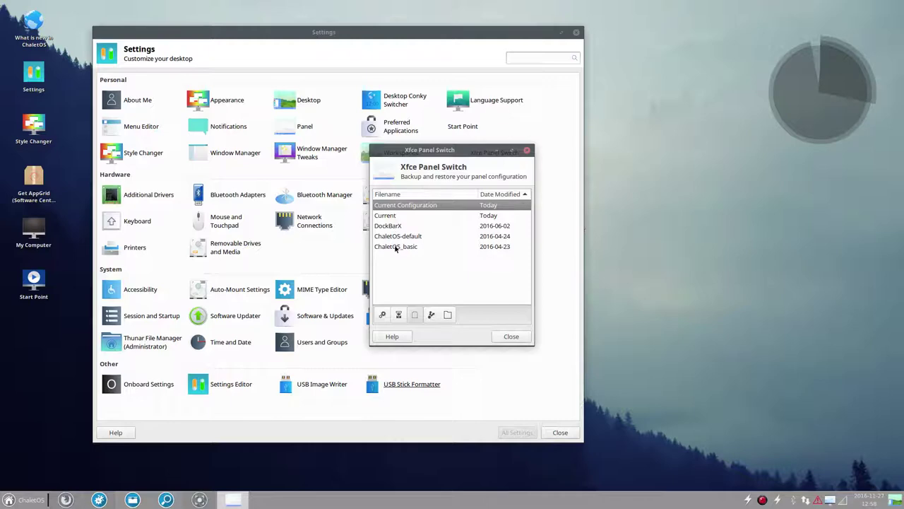
pyautogui.click(506, 337)
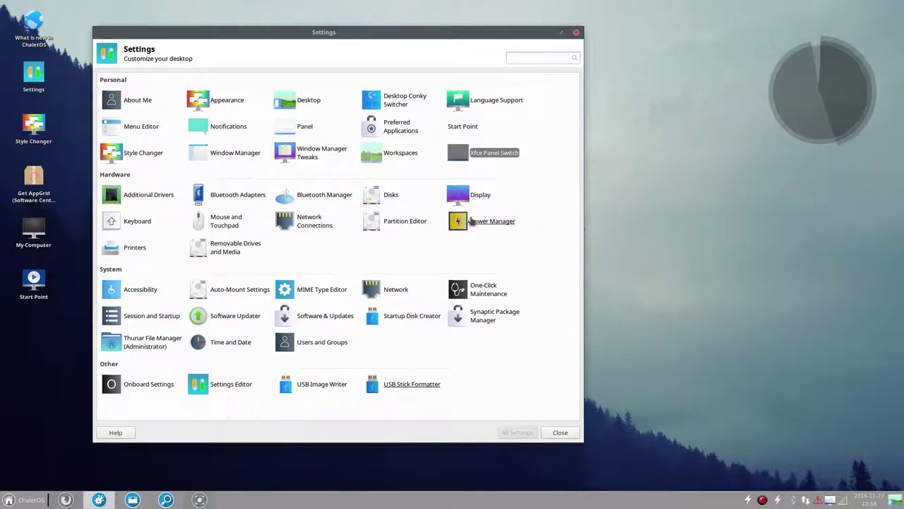
pyautogui.click(481, 293)
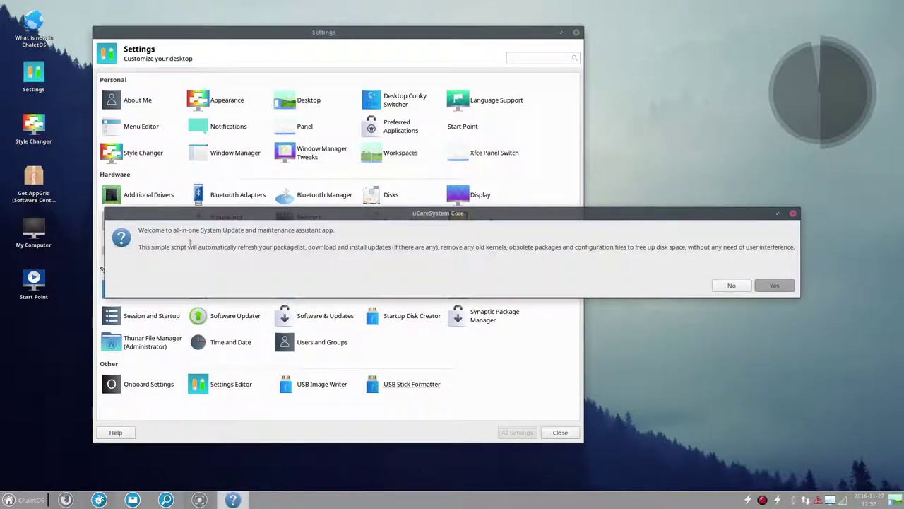
pyautogui.click(733, 286)
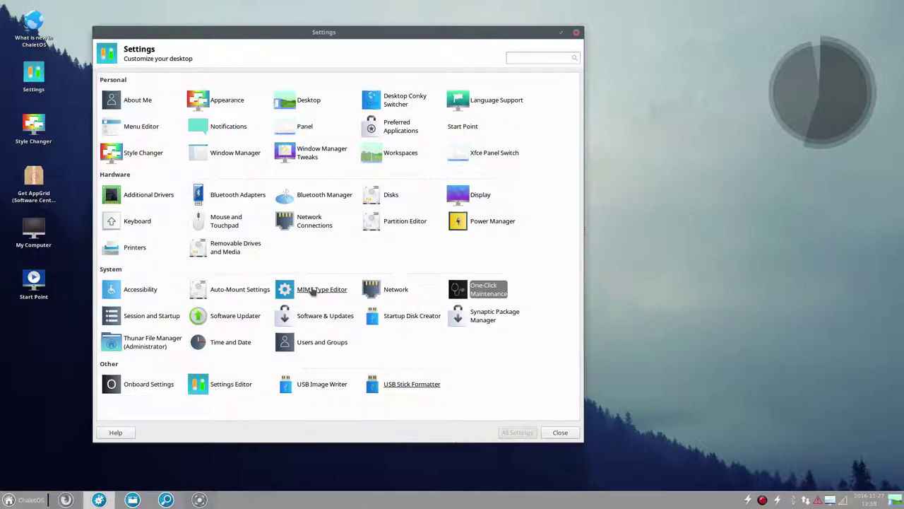
# Step: Check for system updates with Software Updater and postpone the restart
pyautogui.click(229, 317)
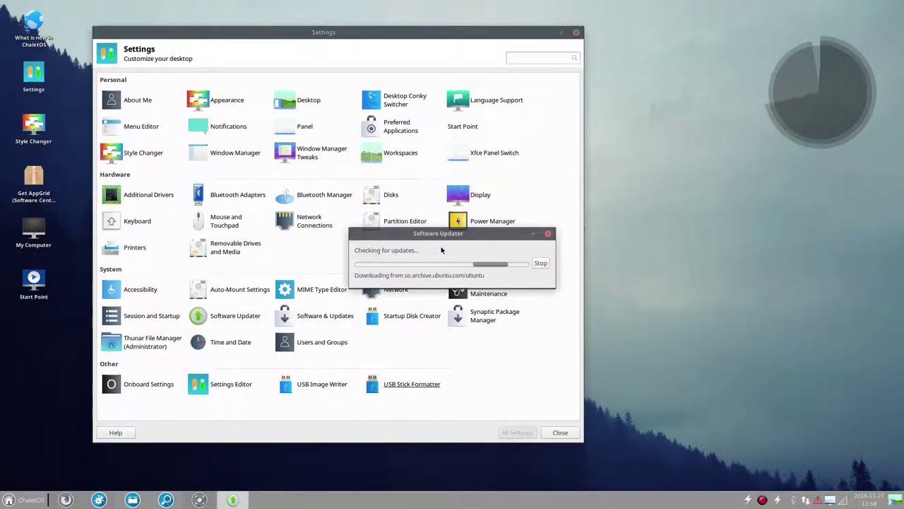
pyautogui.moveTo(446, 234); pyautogui.dragTo(727, 207)
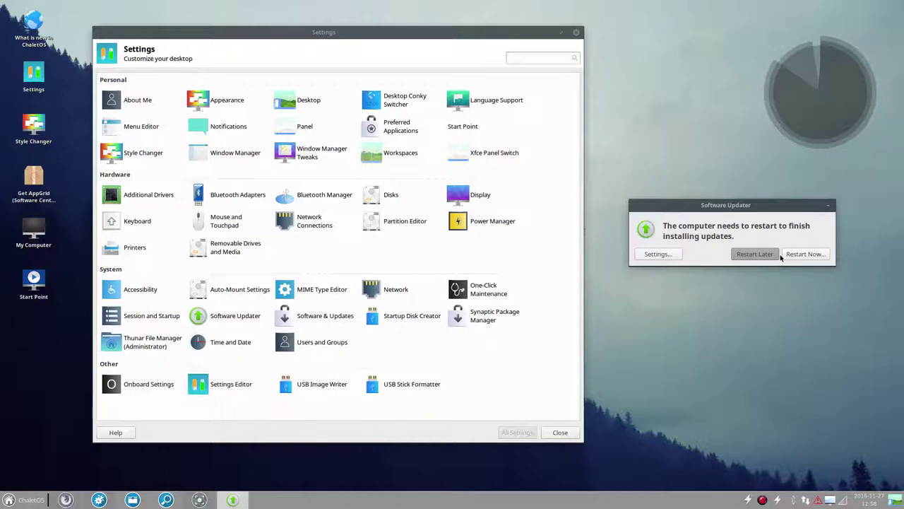
pyautogui.click(754, 254)
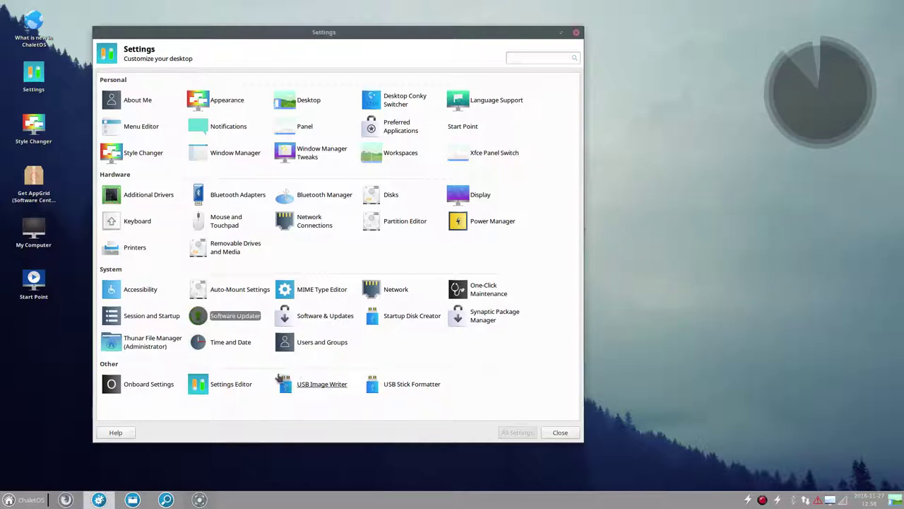
pyautogui.click(226, 385)
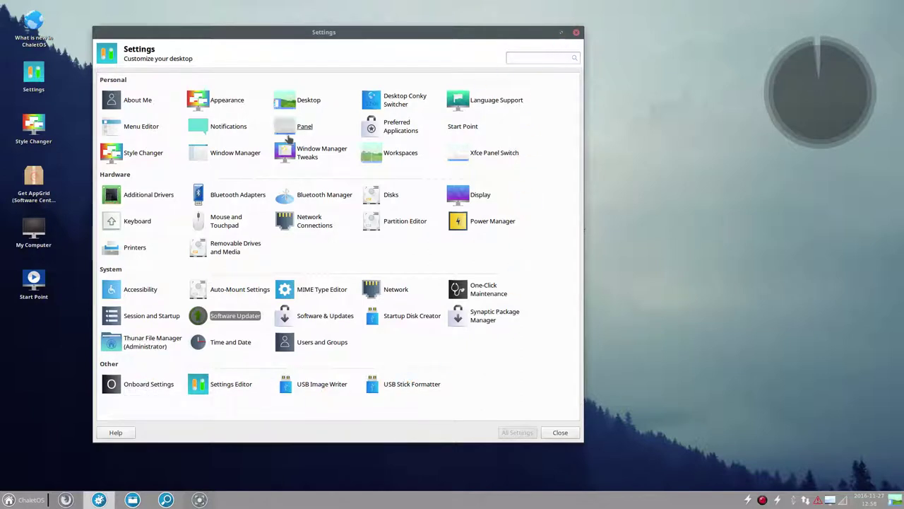
# Step: Open the Appearance settings and preview the Arc-Tomato and Arc-Dark-Tomato styles
pyautogui.click(221, 101)
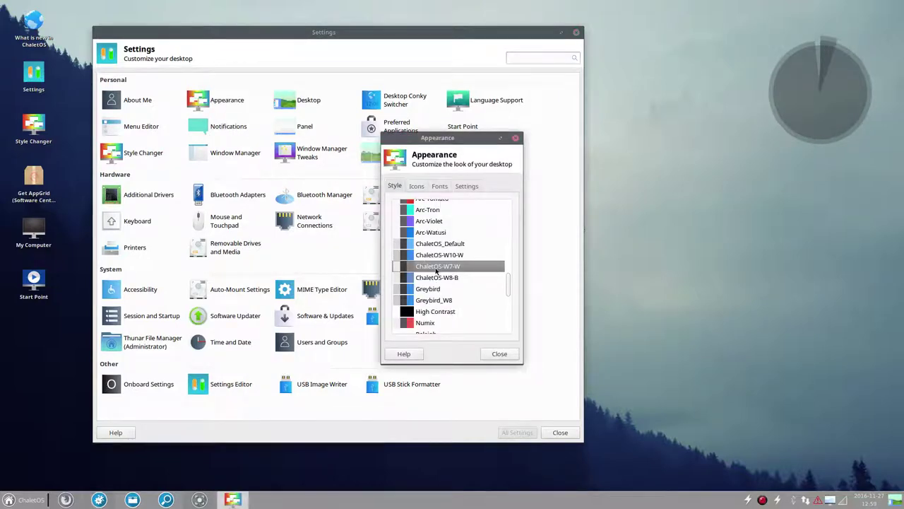
pyautogui.scroll(3, 436, 270)
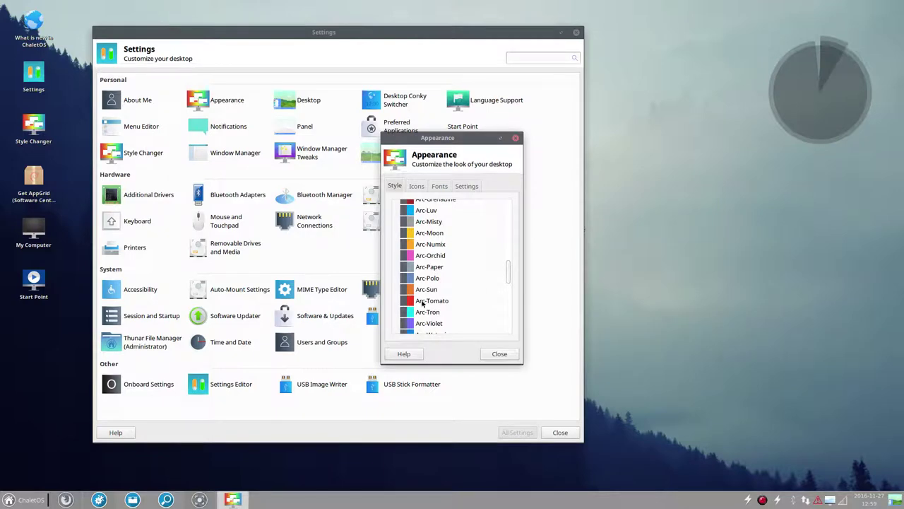
pyautogui.click(424, 301)
pyautogui.scroll(3, 453, 305)
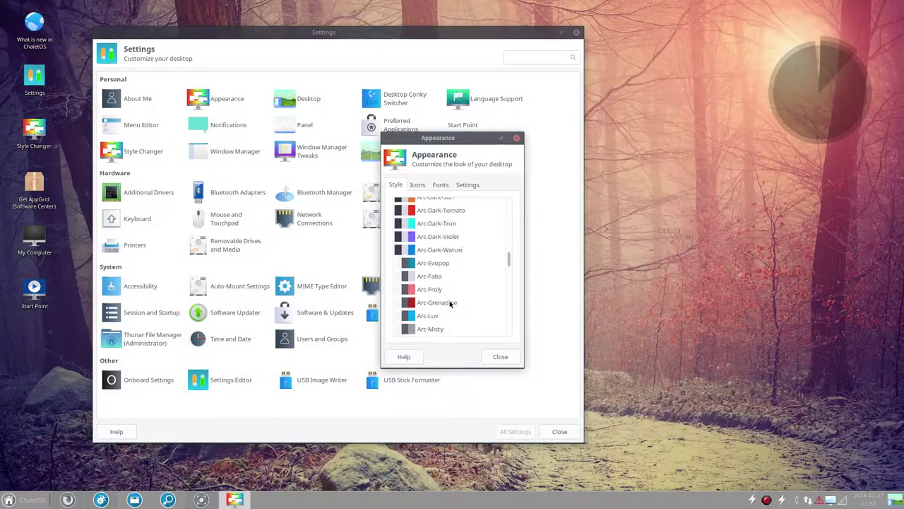
pyautogui.scroll(1, 449, 293)
pyautogui.click(447, 233)
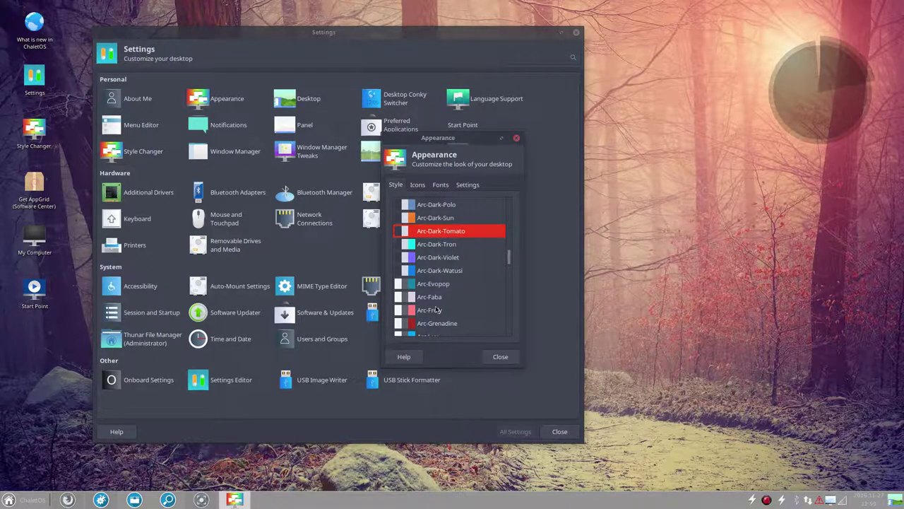
# Step: Preview the Arc-Dark-Numix and Arc-Dark-Orchid styles, then the other Arc-Dark styles back to Arc-Dark-Evopop
pyautogui.scroll(4, 435, 310)
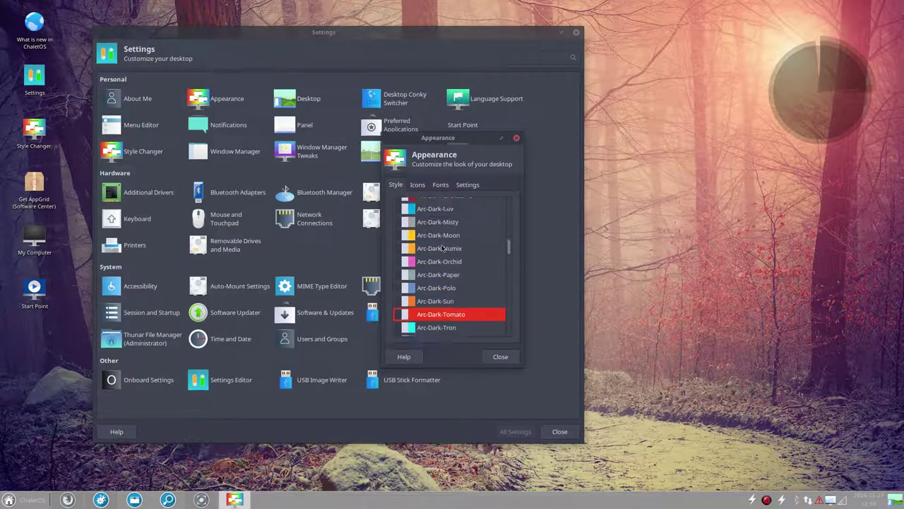
pyautogui.click(442, 248)
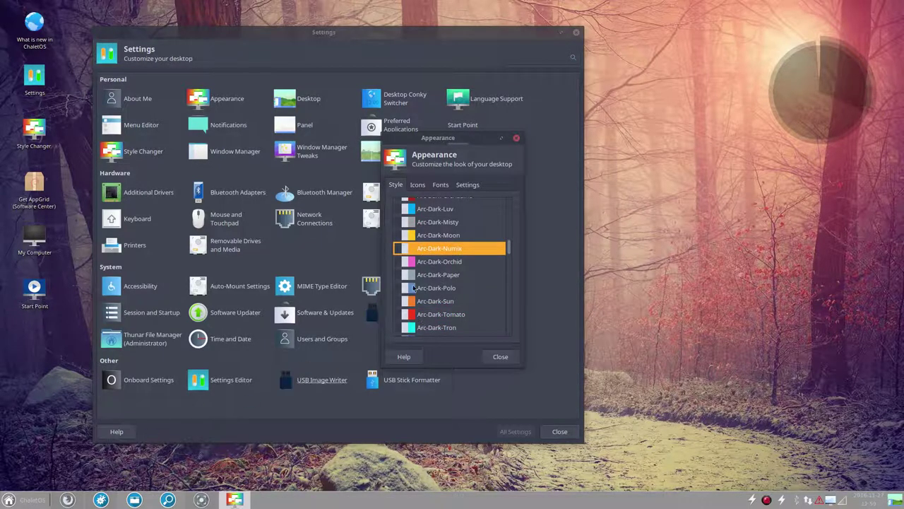
pyautogui.click(448, 263)
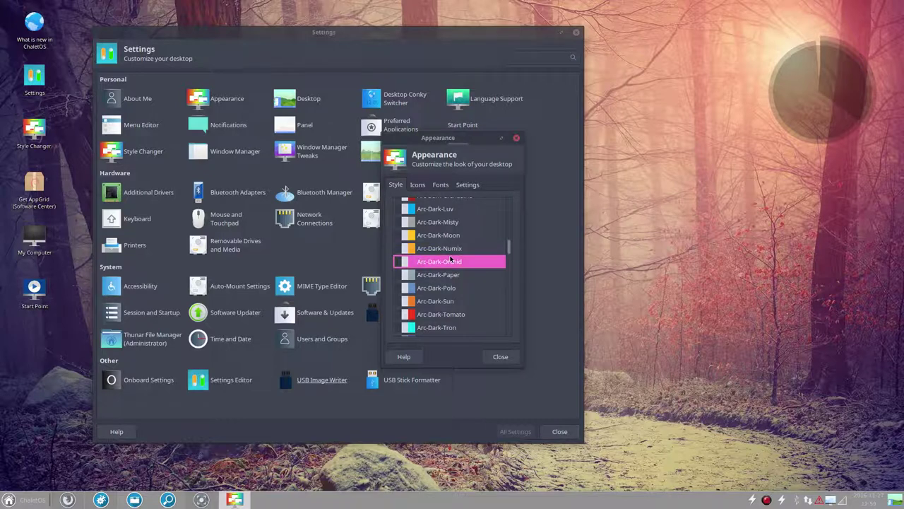
pyautogui.press('Up')
pyautogui.press('Up')
pyautogui.press('Up')
pyautogui.press('Up')
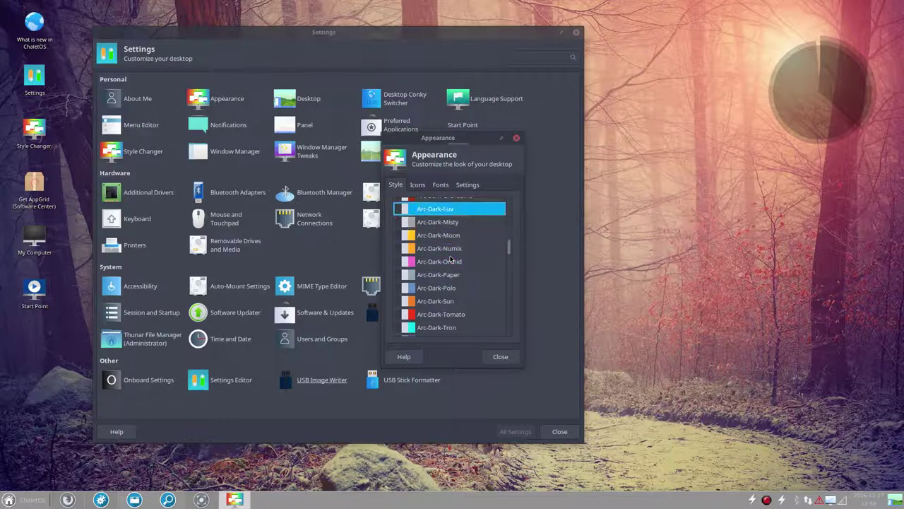
pyautogui.press('Up')
pyautogui.press('Up')
pyautogui.press('Up')
pyautogui.press('Up')
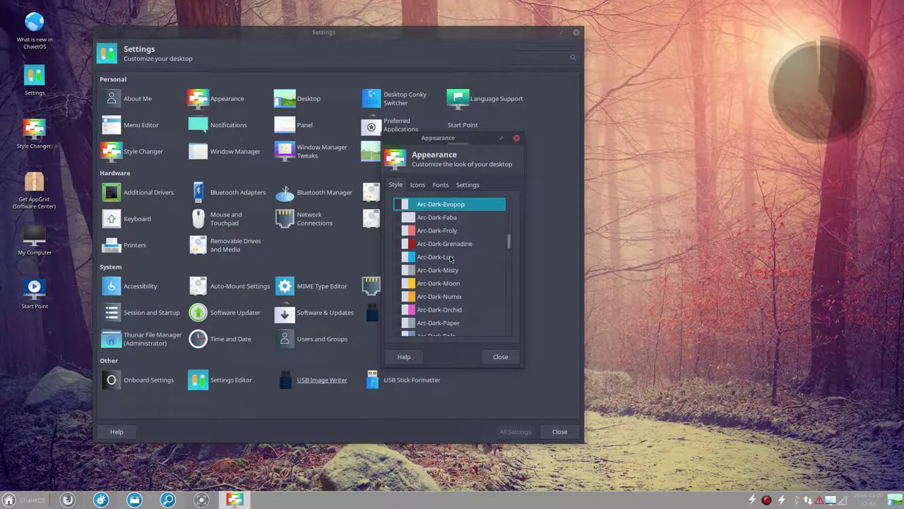
# Step: Preview the Arc-Darker styles and the remaining Arc styles up to Adwaita at the start of the style list
pyautogui.press('Up')
pyautogui.press('Up')
pyautogui.press('Up')
pyautogui.press('Up')
pyautogui.press('Up')
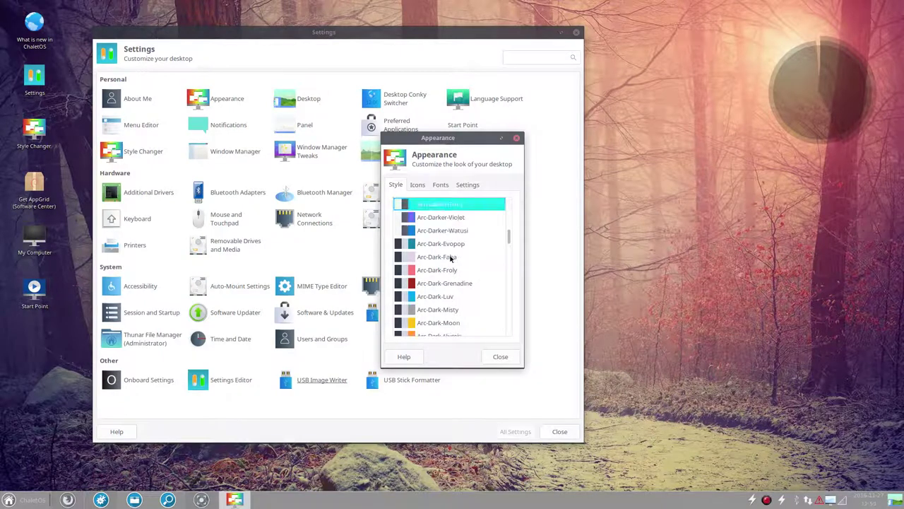
pyautogui.press('Up')
pyautogui.press('Up')
pyautogui.press('Up')
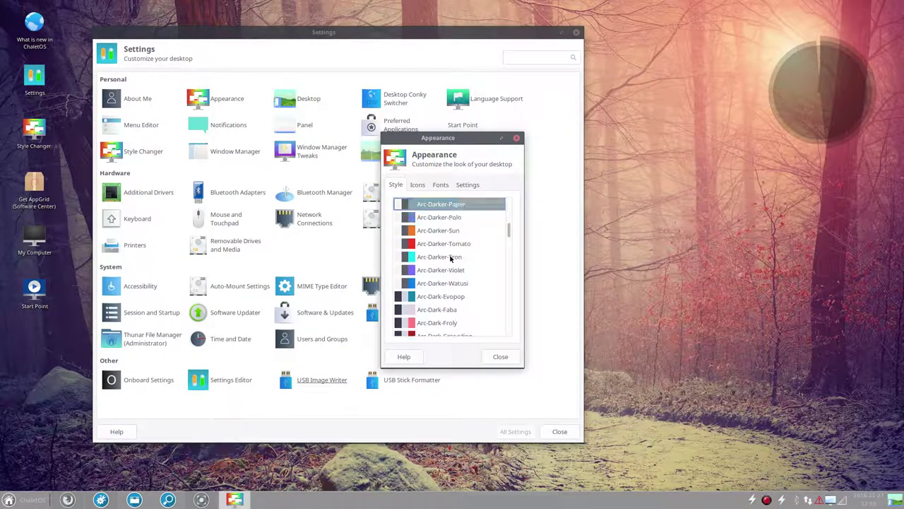
pyautogui.press('Up')
pyautogui.press('Up')
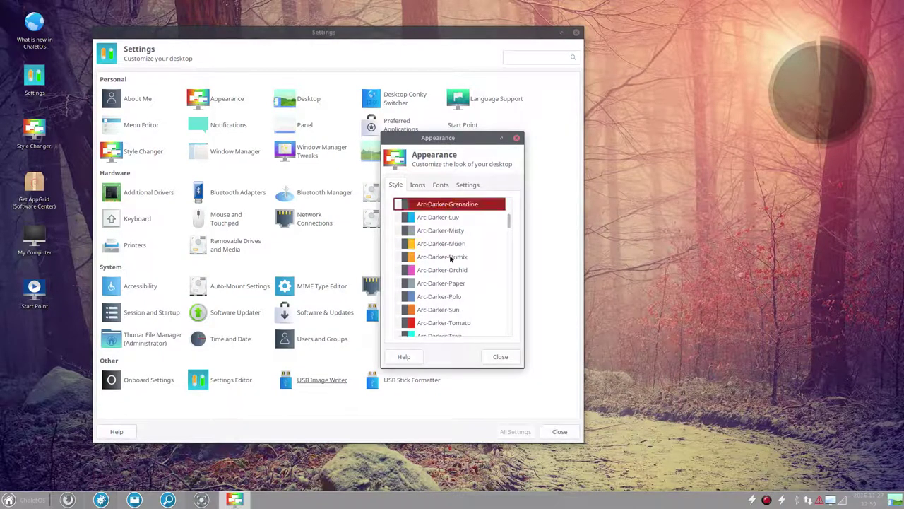
pyautogui.press('Up')
pyautogui.press('Up')
pyautogui.press('Up')
pyautogui.press('Up')
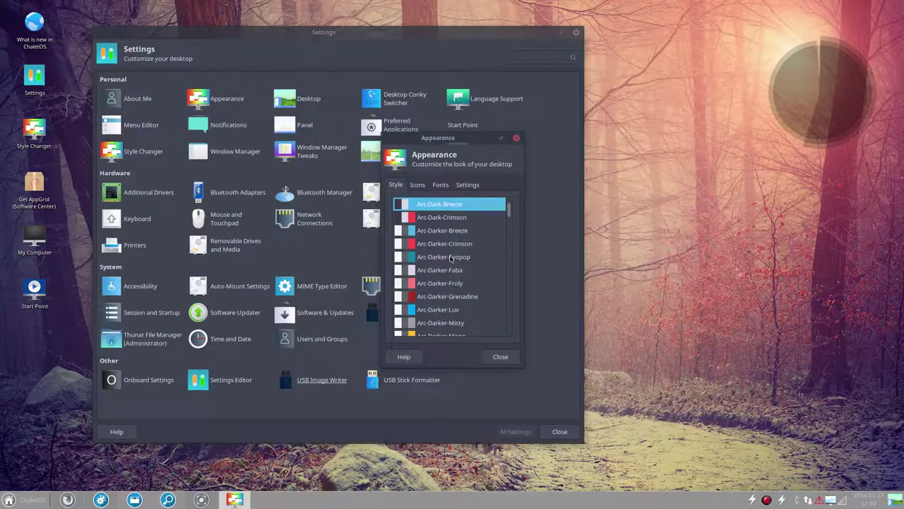
pyautogui.press('Up')
pyautogui.press('Up')
pyautogui.press('Up')
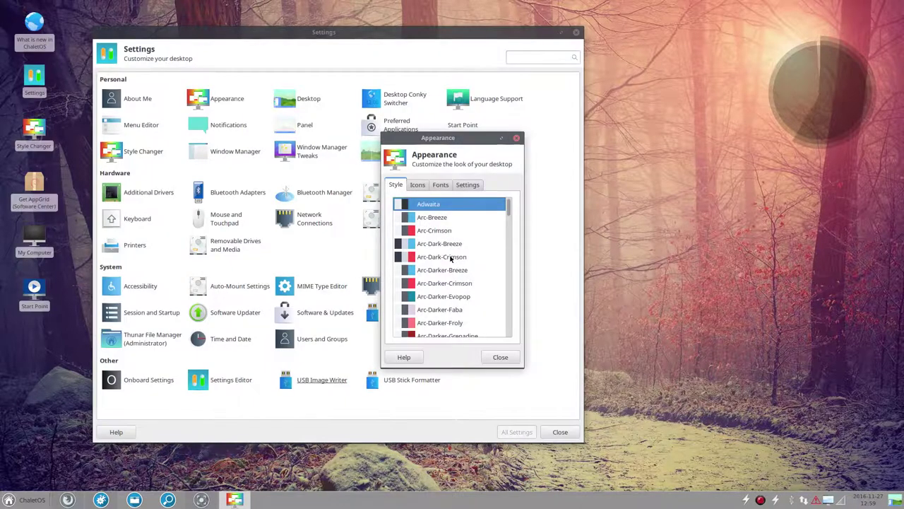
# Step: Preview the styles from Arc-Breeze through the Arc-Darker, Arc-Dark and Arc variants to ChaletOS-W7-W
pyautogui.press('Down')
pyautogui.press('Down')
pyautogui.press('Down')
pyautogui.press('Down')
pyautogui.press('Down')
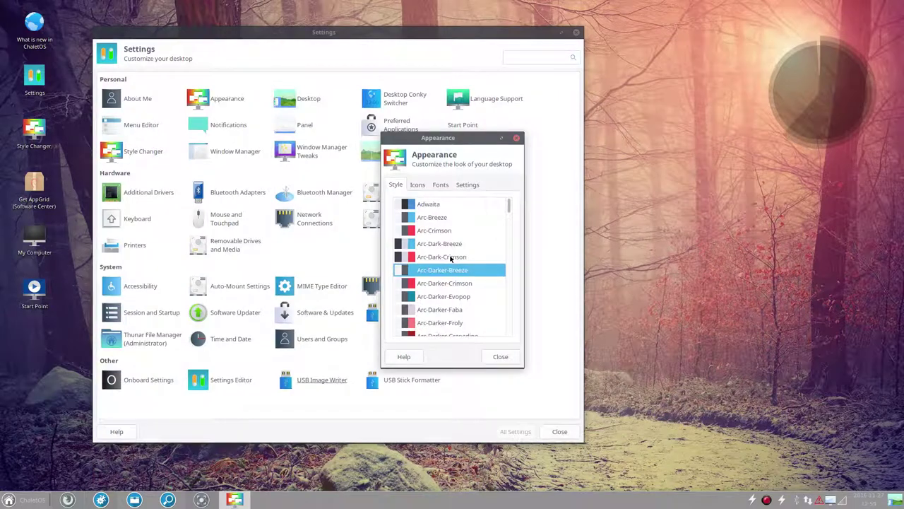
pyautogui.press('Down')
pyautogui.press('Down')
pyautogui.press('Down')
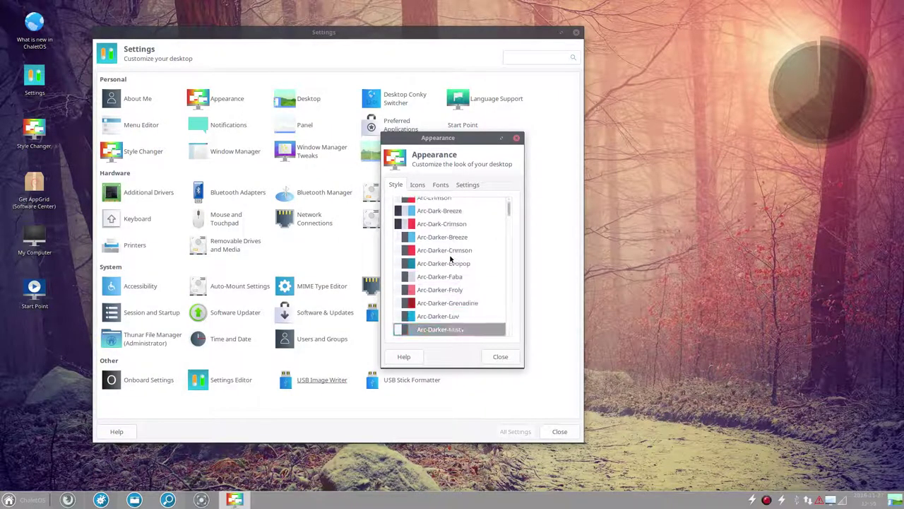
pyautogui.press('Down')
pyautogui.press('Down')
pyautogui.press('Down')
pyautogui.press('Down')
pyautogui.press('Down')
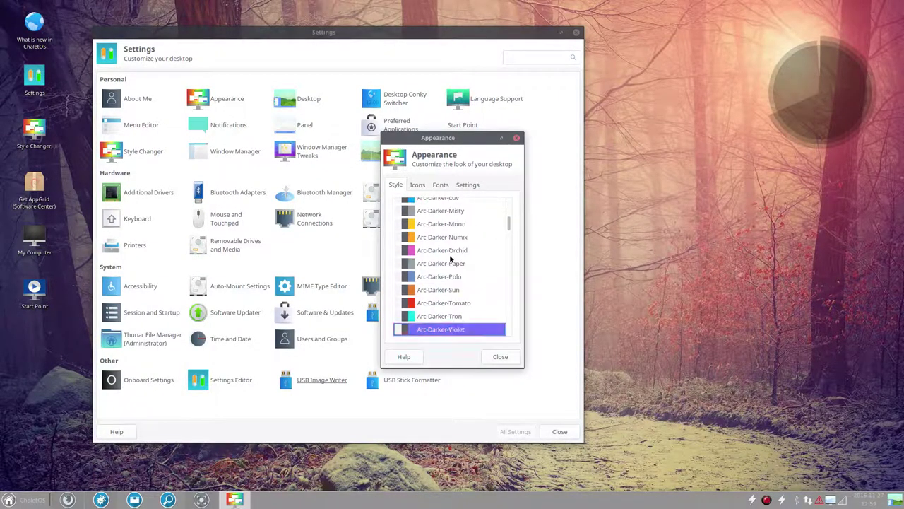
pyautogui.press('Down')
pyautogui.press('Down')
pyautogui.press('Down')
pyautogui.press('Down')
pyautogui.press('Down')
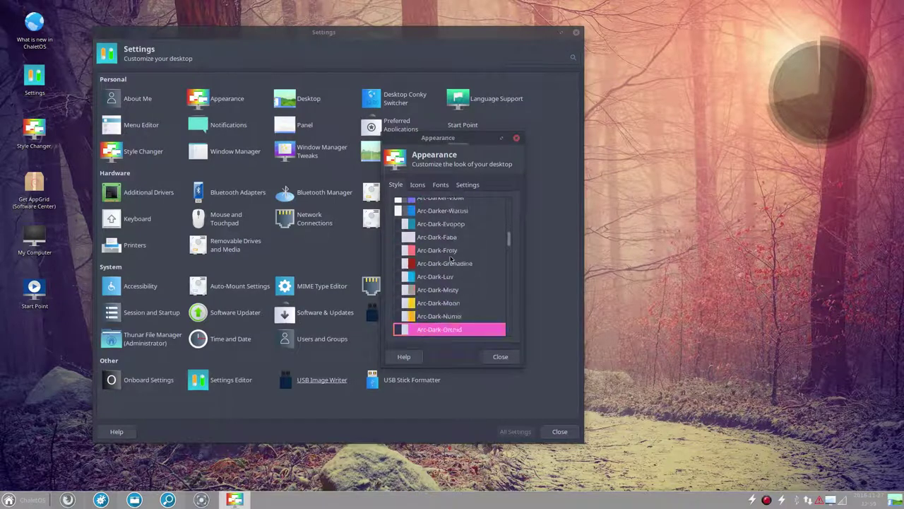
pyautogui.press('Down')
pyautogui.press('Down')
pyautogui.press('Down')
pyautogui.press('Down')
pyautogui.press('Down')
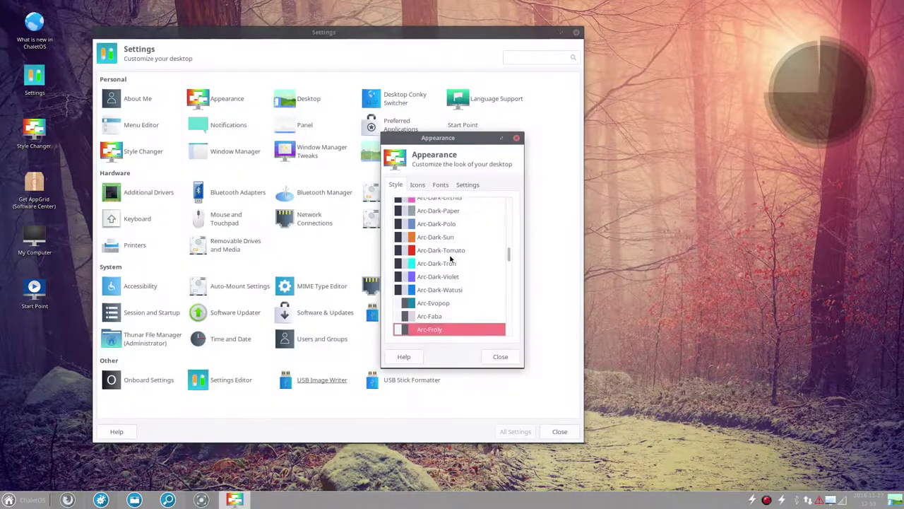
pyautogui.press('Down')
pyautogui.press('Down')
pyautogui.press('Down')
pyautogui.press('Down')
pyautogui.press('Down')
pyautogui.press('Down')
pyautogui.press('Down')
pyautogui.press('Down')
pyautogui.press('Down')
pyautogui.press('Down')
pyautogui.press('Down')
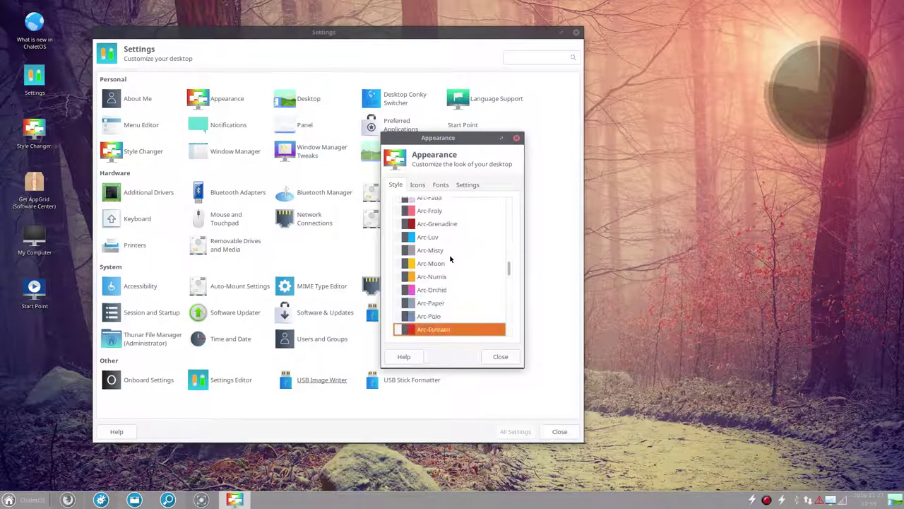
pyautogui.press('Down')
pyautogui.press('Down')
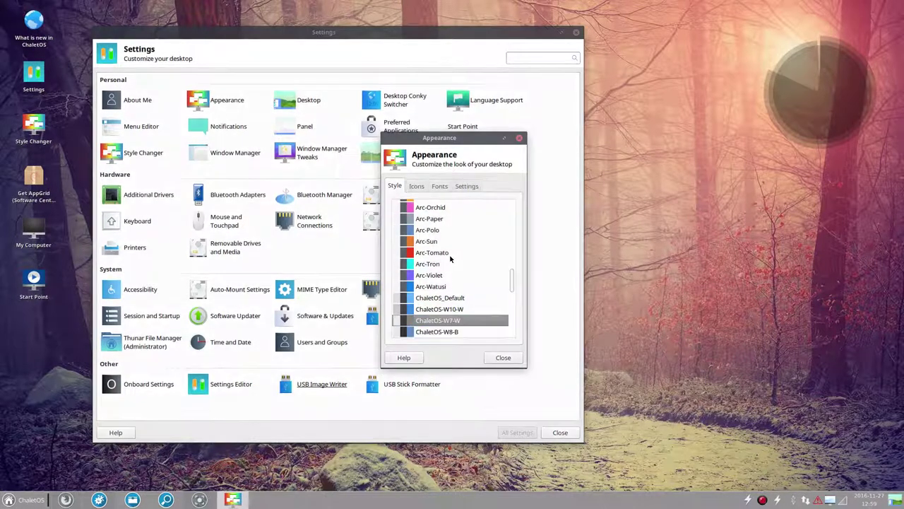
# Step: Preview the remaining styles from ChaletOS-W8-B through the zoncolor variants to zoncolorXtra-RedmondModern
pyautogui.press('Down')
pyautogui.press('Down')
pyautogui.press('Down')
pyautogui.press('Down')
pyautogui.press('Down')
pyautogui.press('Down')
pyautogui.press('Down')
pyautogui.press('Down')
pyautogui.press('Down')
pyautogui.press('Down')
pyautogui.press('Down')
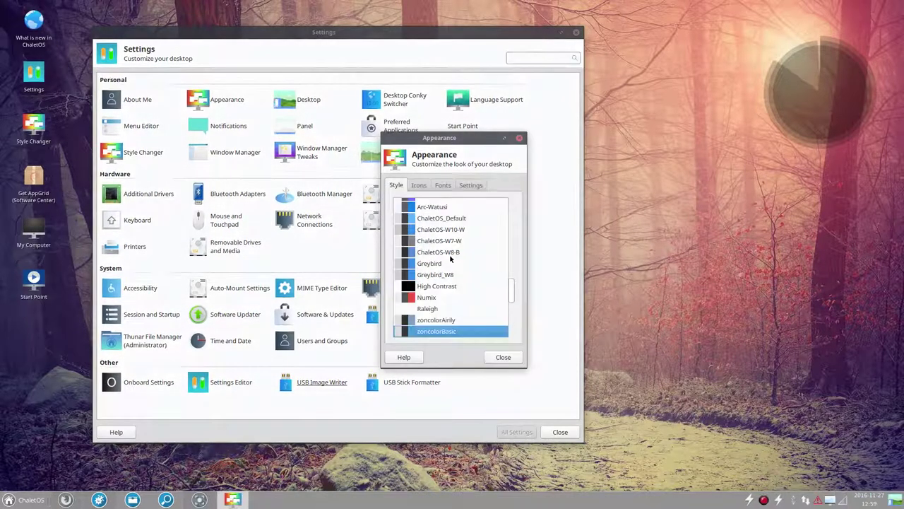
pyautogui.press('Down')
pyautogui.press('Down')
pyautogui.press('Down')
pyautogui.press('Down')
pyautogui.press('Down')
pyautogui.press('Down')
pyautogui.press('Down')
pyautogui.press('Down')
pyautogui.press('Down')
pyautogui.press('Down')
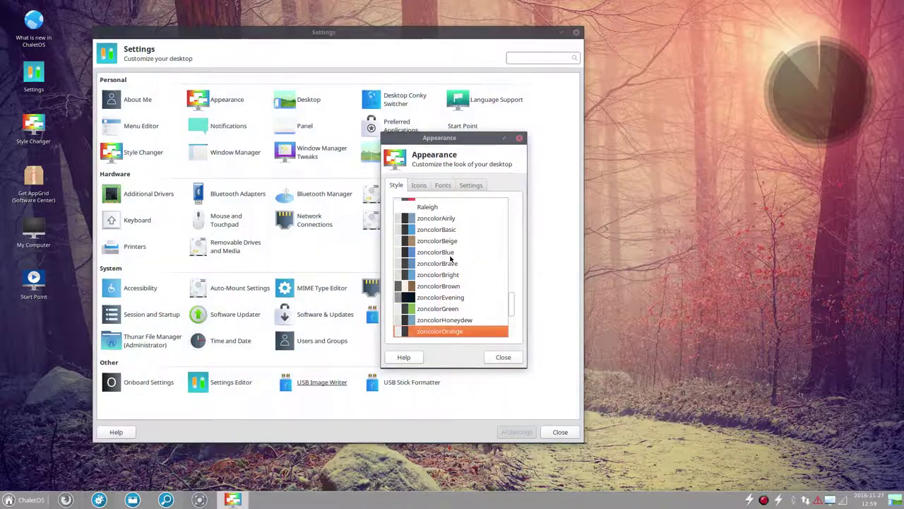
pyautogui.press('Down')
pyautogui.press('Down')
pyautogui.press('Down')
pyautogui.press('Down')
pyautogui.press('Down')
pyautogui.press('Down')
pyautogui.press('Down')
pyautogui.press('Down')
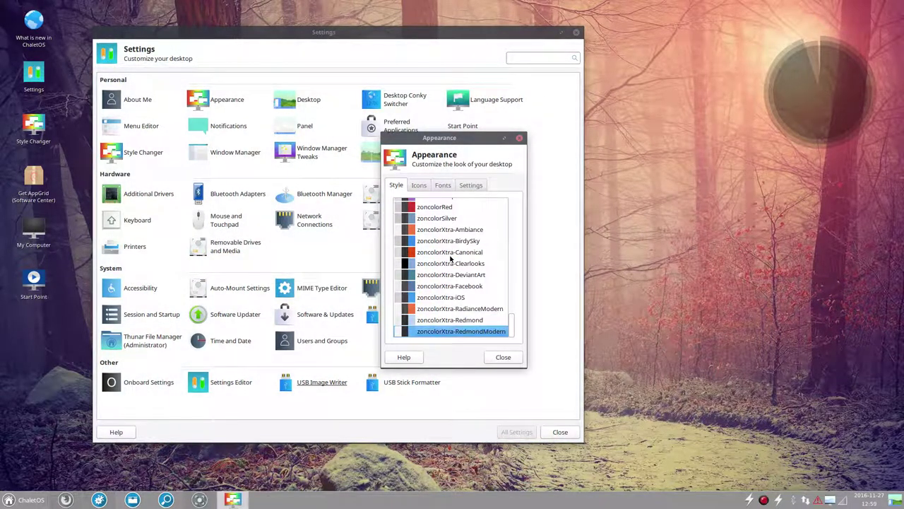
# Step: Apply the Arc-Dark-Sun style to the desktop
pyautogui.scroll(15, 426, 267)
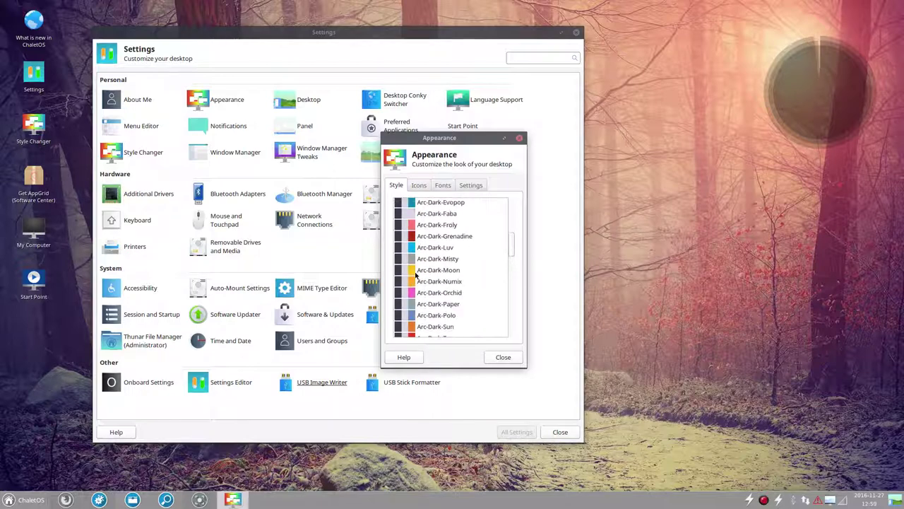
pyautogui.click(426, 323)
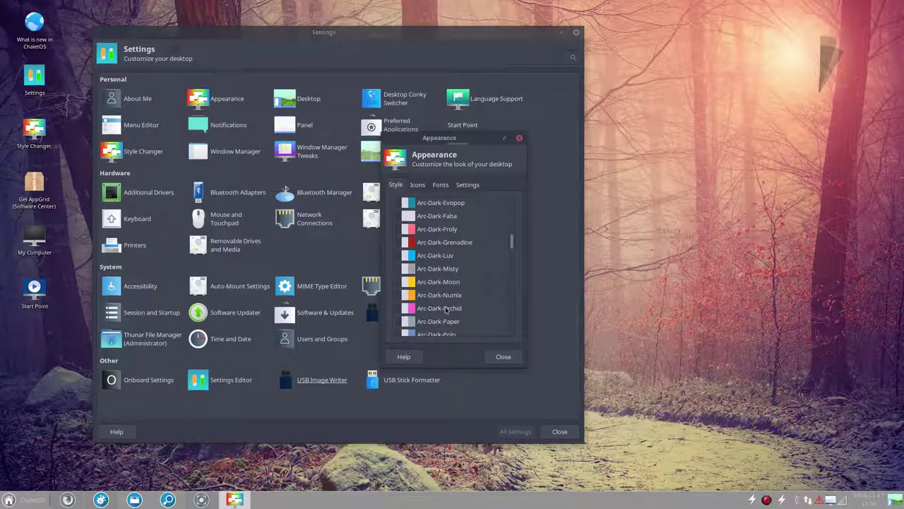
pyautogui.scroll(-1, 444, 311)
pyautogui.click(440, 315)
pyautogui.scroll(-1, 439, 311)
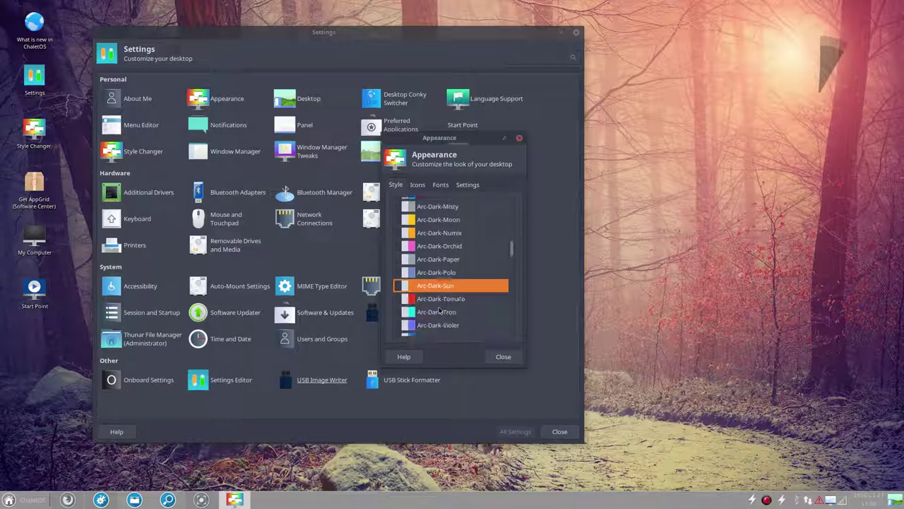
# Step: Apply an icon theme with round, white-outlined icons and close the Appearance and Settings windows
pyautogui.click(421, 187)
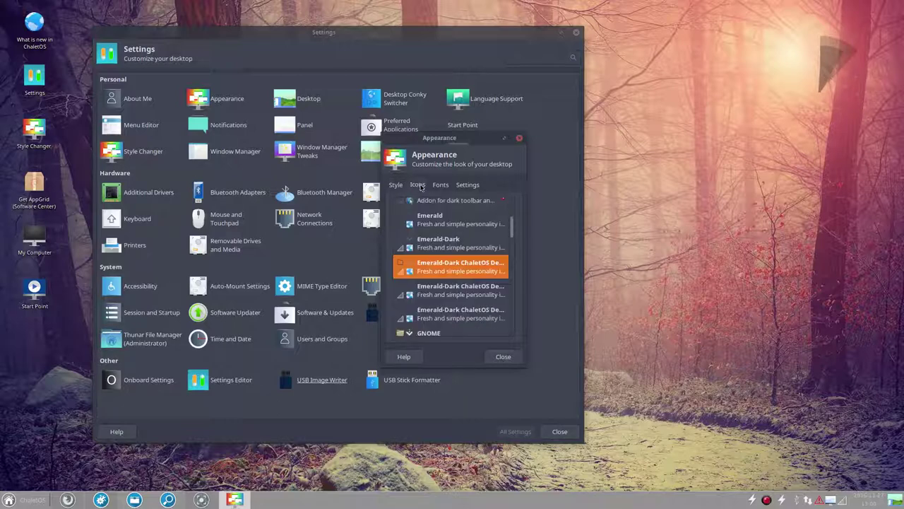
pyautogui.scroll(-12, 442, 266)
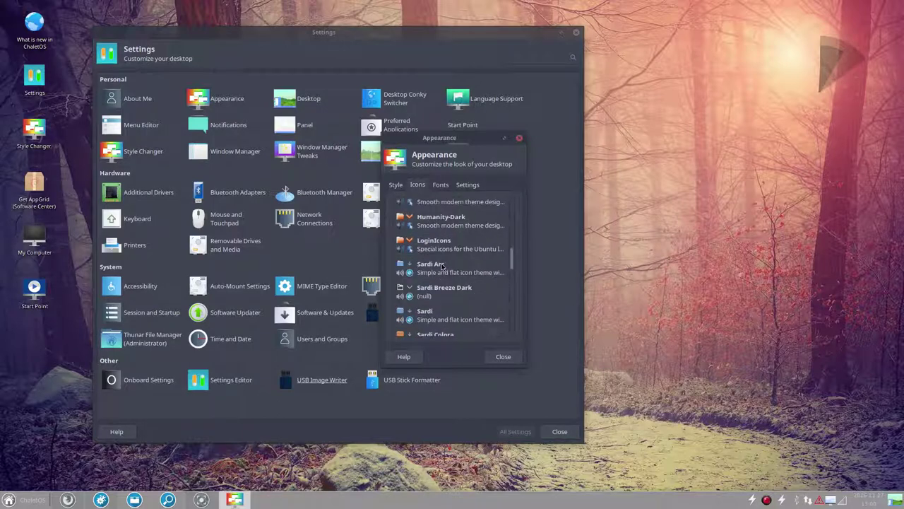
pyautogui.click(442, 265)
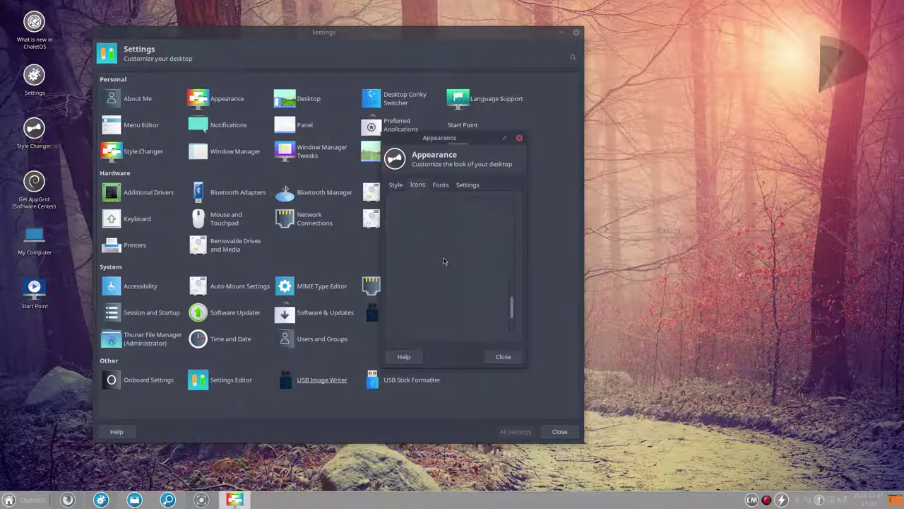
pyautogui.click(503, 356)
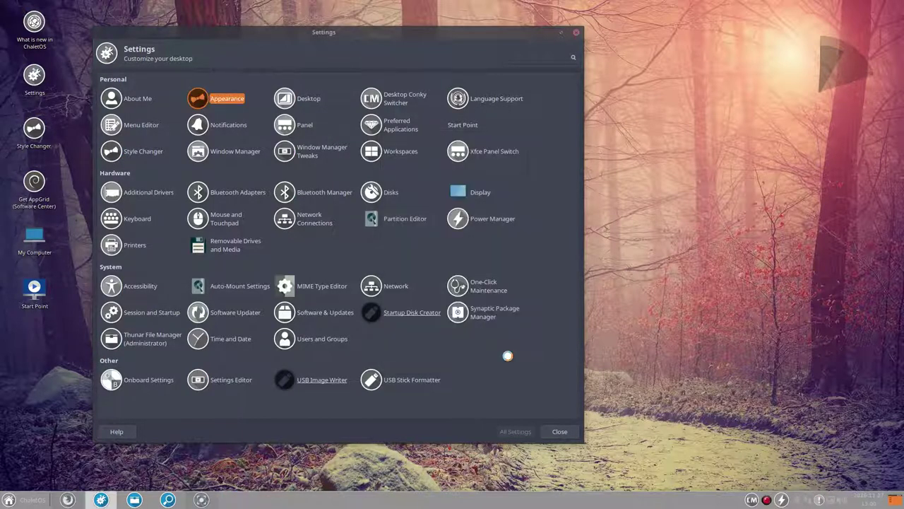
pyautogui.click(557, 431)
# Step: Check the new look in the start menu's favourites and recently used applications, and in the desktop's context options
pyautogui.click(25, 499)
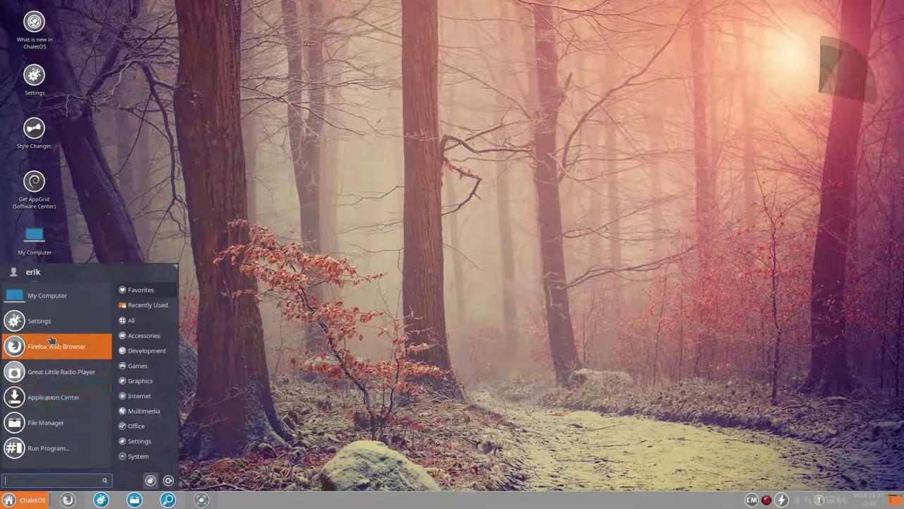
pyautogui.click(146, 304)
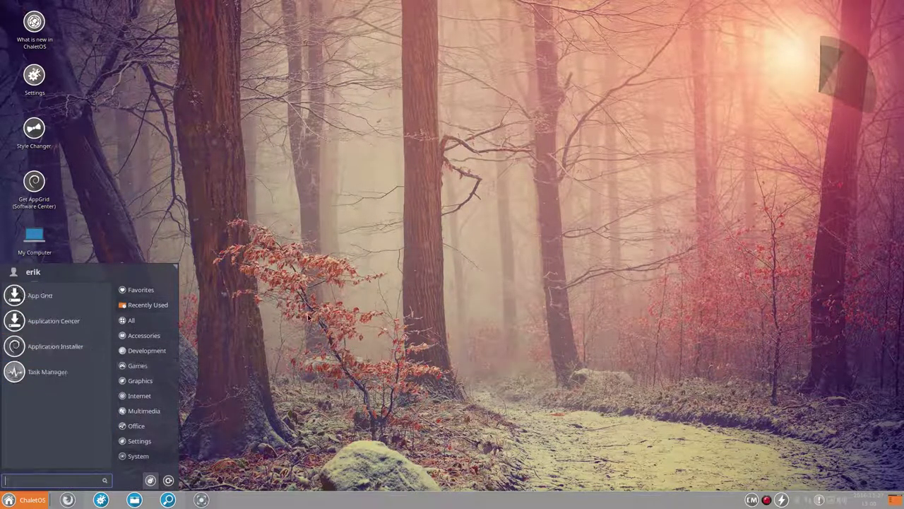
pyautogui.click(283, 120)
pyautogui.rightClick(282, 119)
pyautogui.click(417, 168)
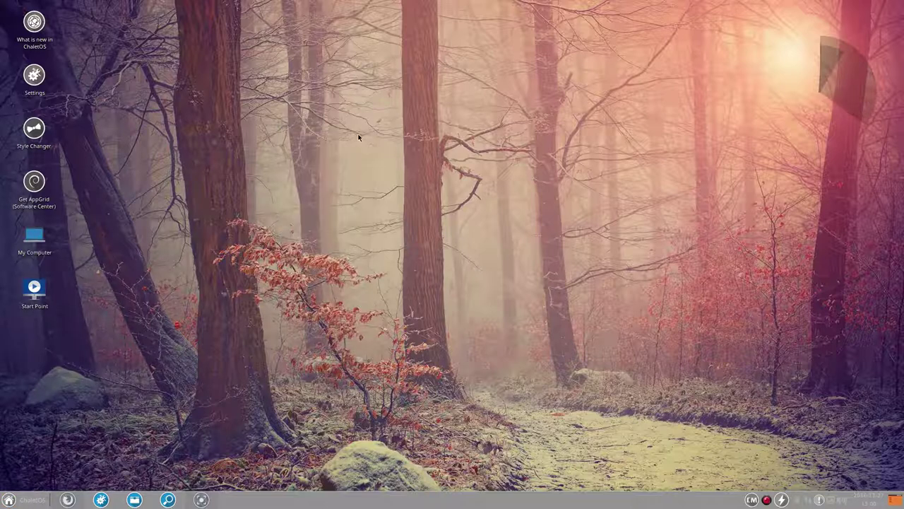
# Step: Examine the Desktop folder and the menus in File Manager with the new theme, and close the window
pyautogui.rightClick(358, 137)
pyautogui.click(387, 144)
pyautogui.moveTo(209, 164); pyautogui.dragTo(329, 244)
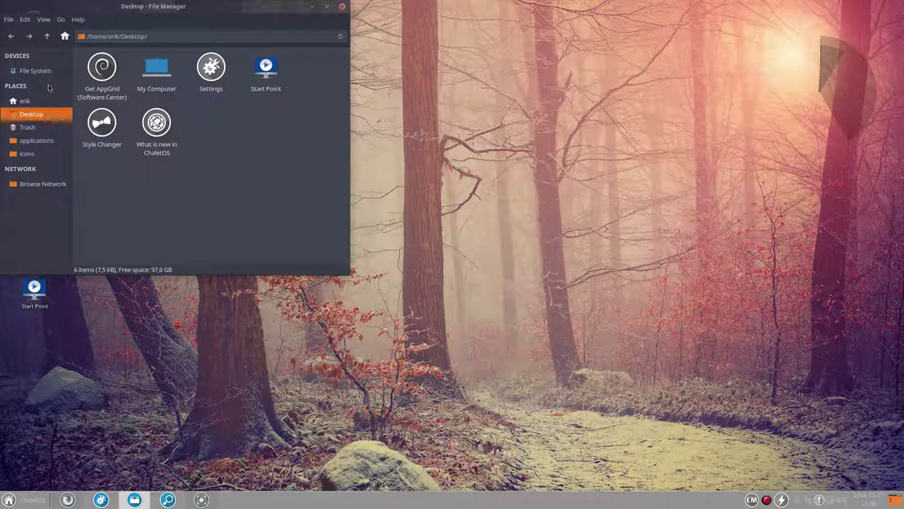
pyautogui.click(43, 19)
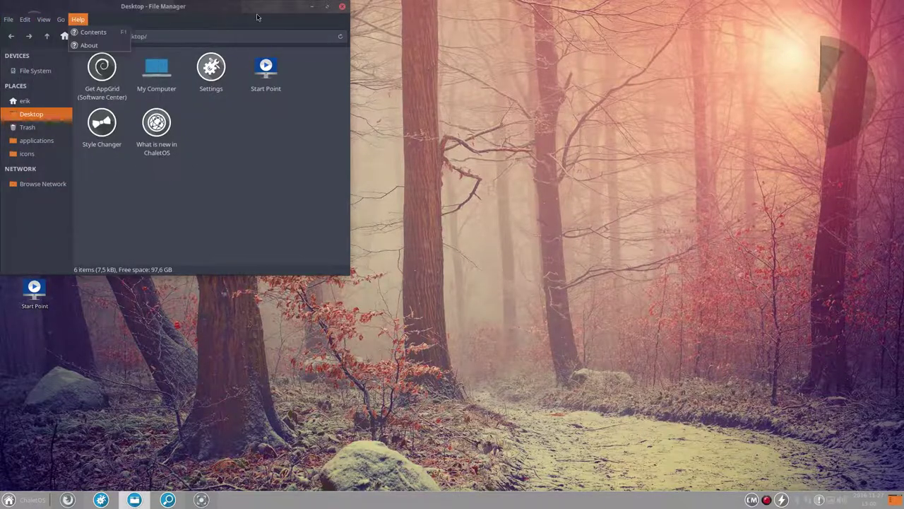
pyautogui.click(324, 14)
pyautogui.click(341, 8)
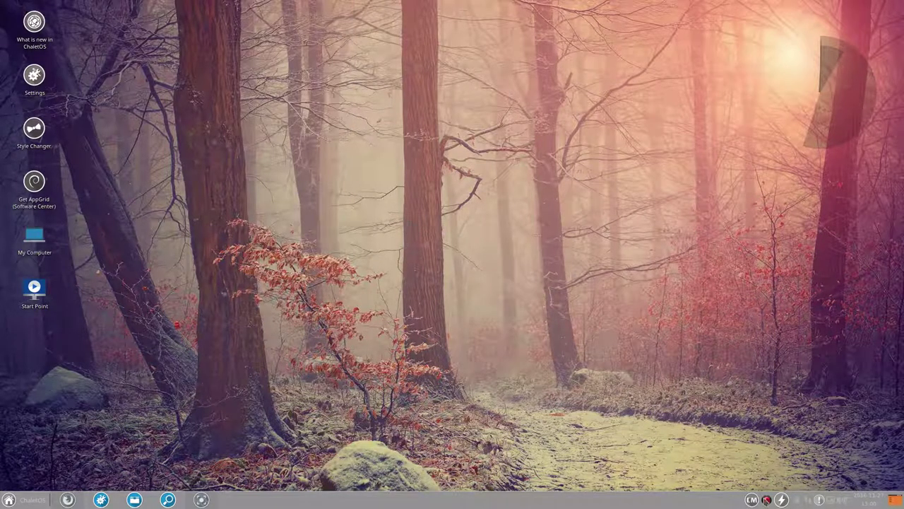
# Step: Save the running screen recording from the screen recorder
pyautogui.click(767, 500)
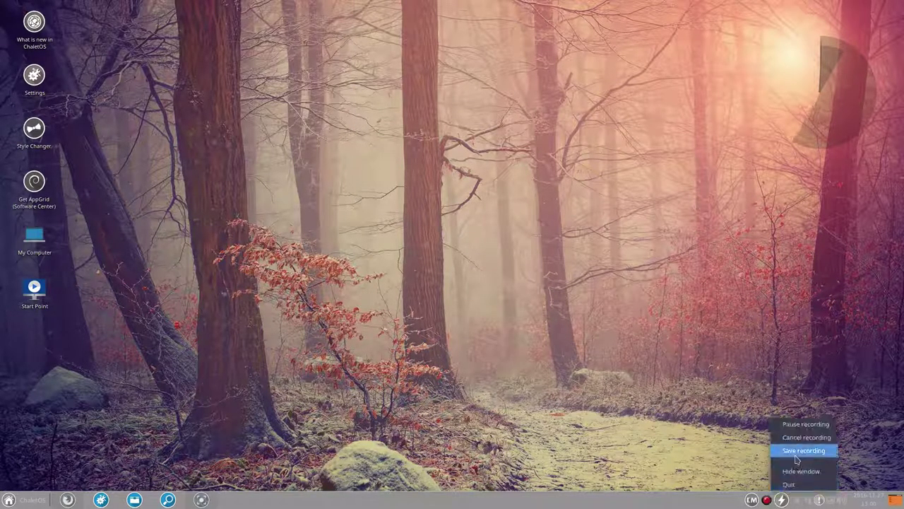